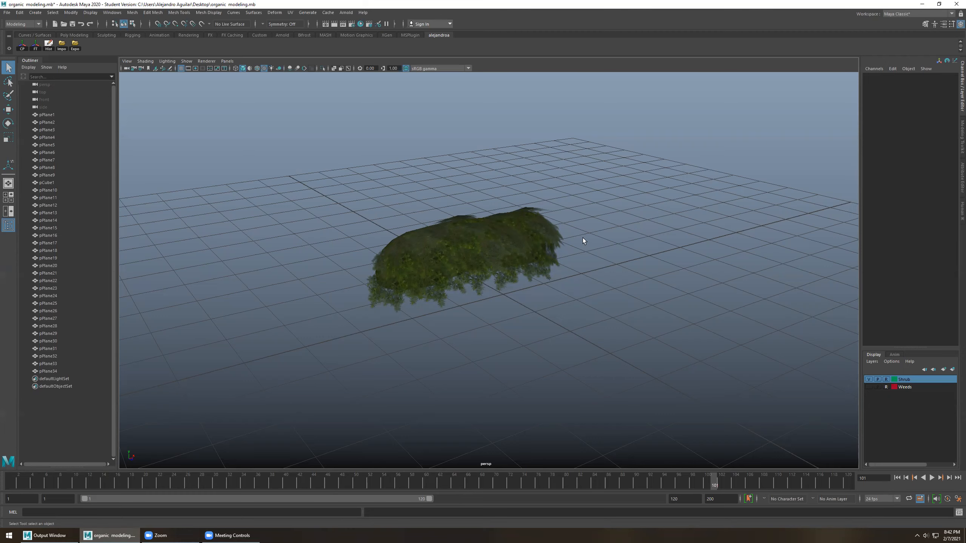
left_click_drag(541, 305, 415, 212, "alt")
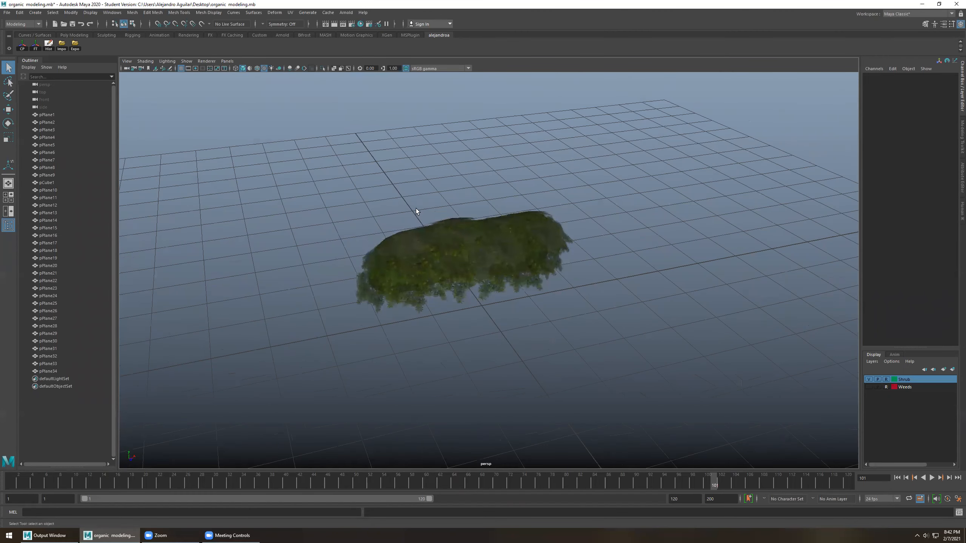
left_click_drag(509, 265, 467, 270, "alt")
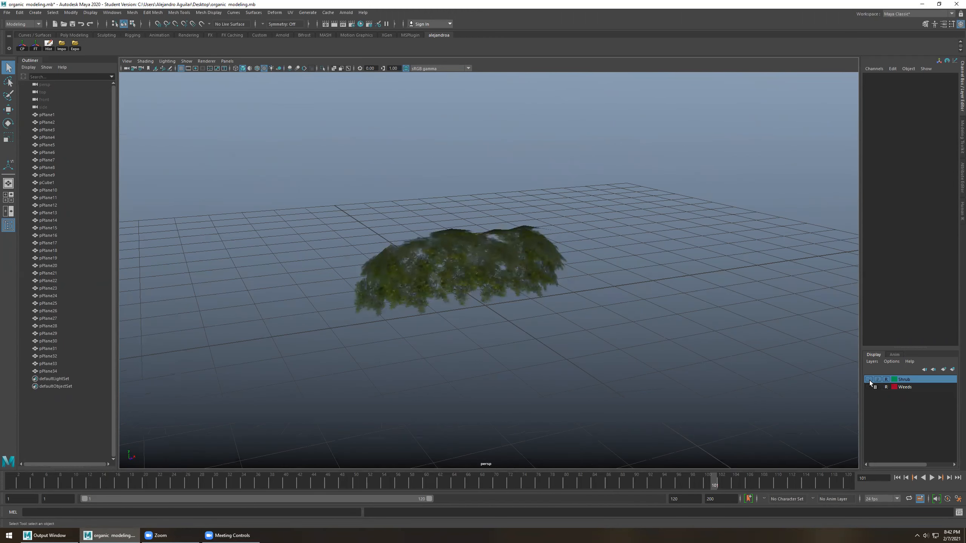
left_click_drag(623, 336, 444, 298, "alt")
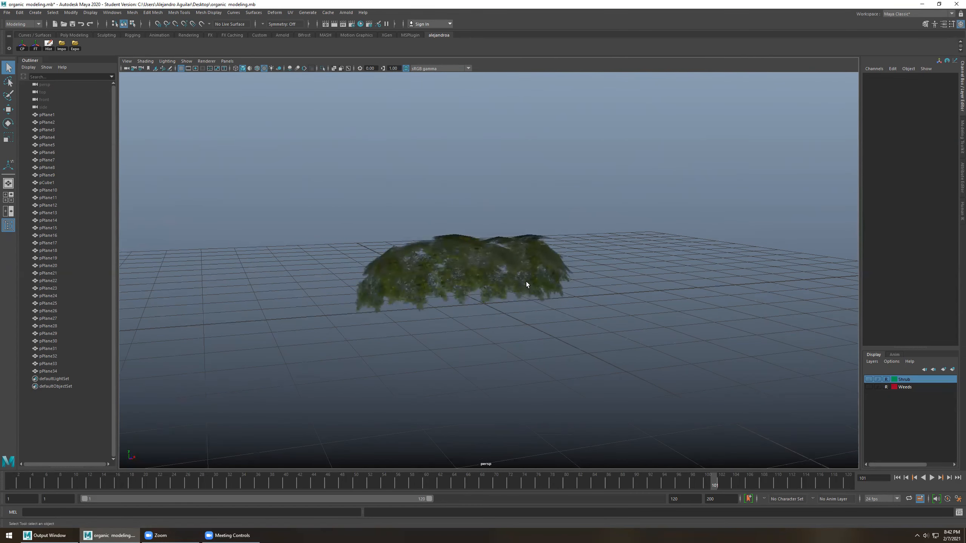
left_click_drag(506, 287, 481, 251, "alt")
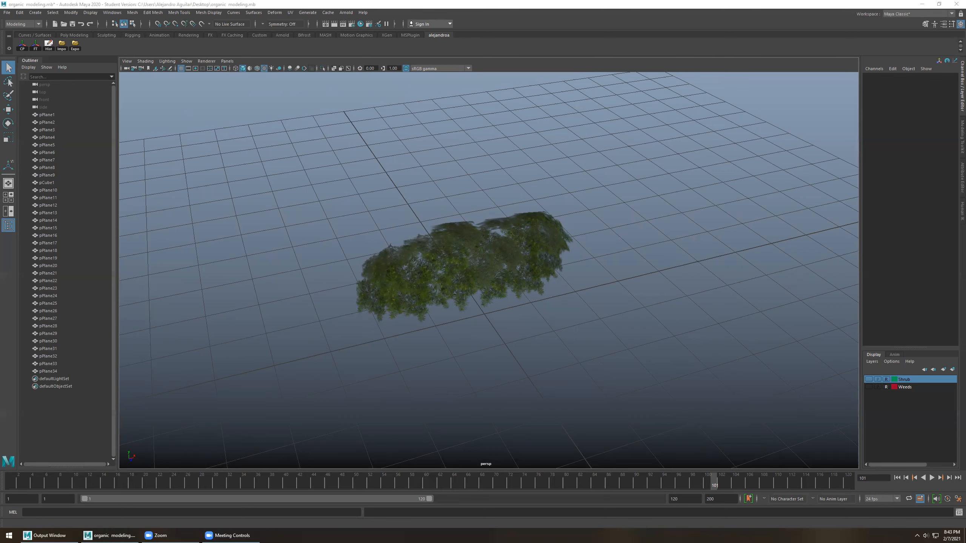
Bring the browser with the cutout palm tree image over Maya, shrink its window and place it beside the shrub
left_click_drag(965, 271, 711, 268)
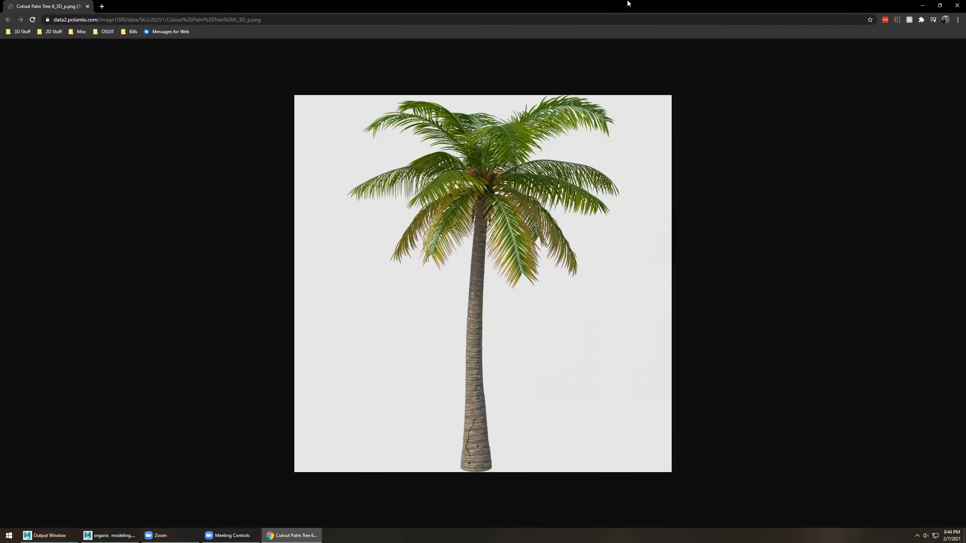
double_click(628, 3)
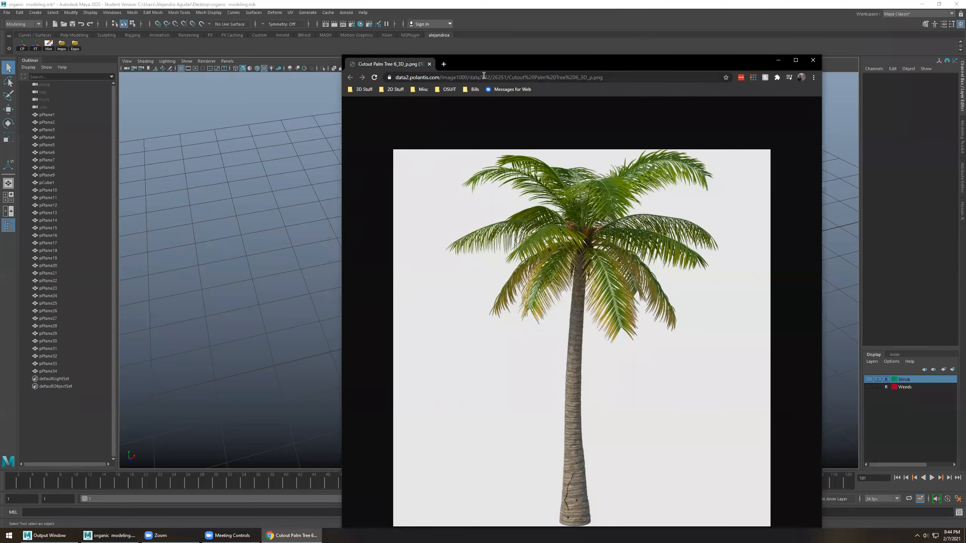
left_click_drag(732, 56, 866, 48)
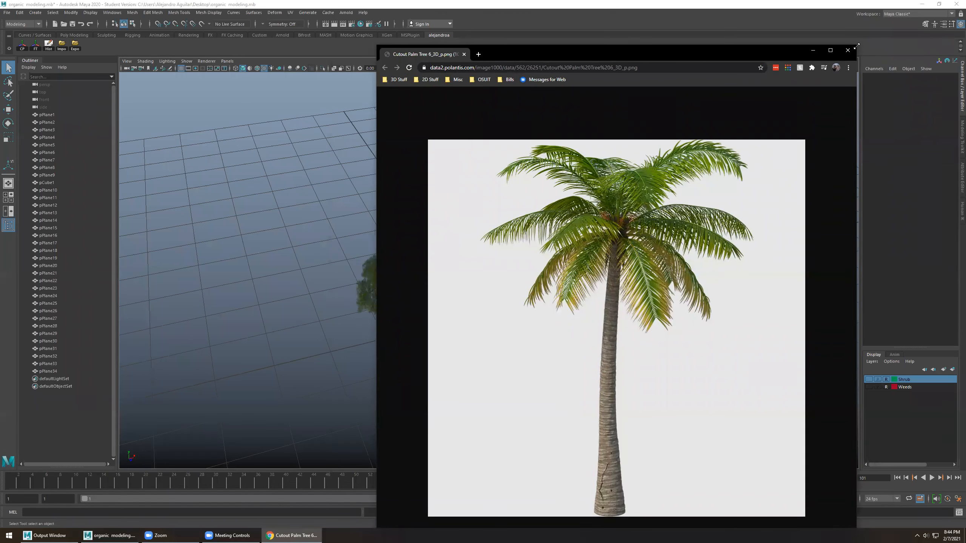
left_click_drag(856, 46, 582, 327)
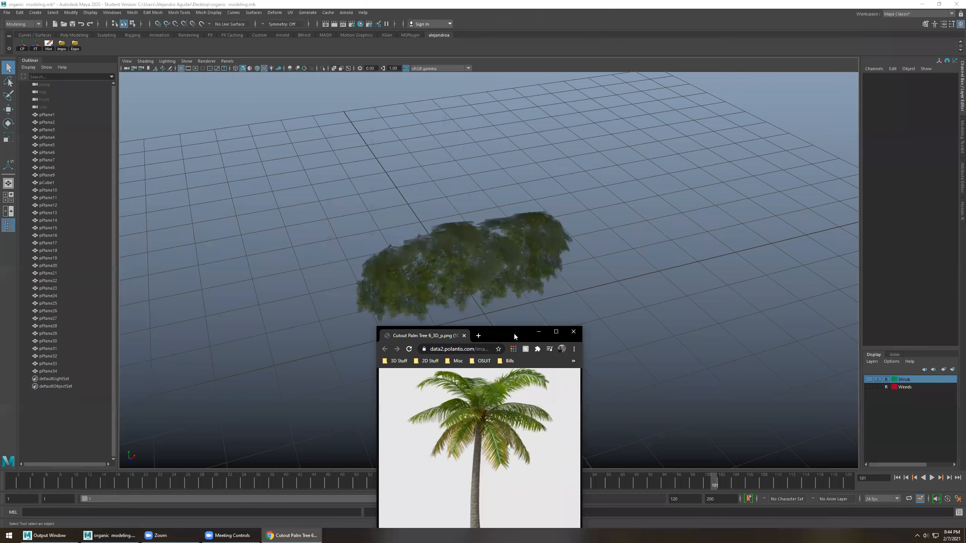
left_click_drag(513, 332, 255, 82)
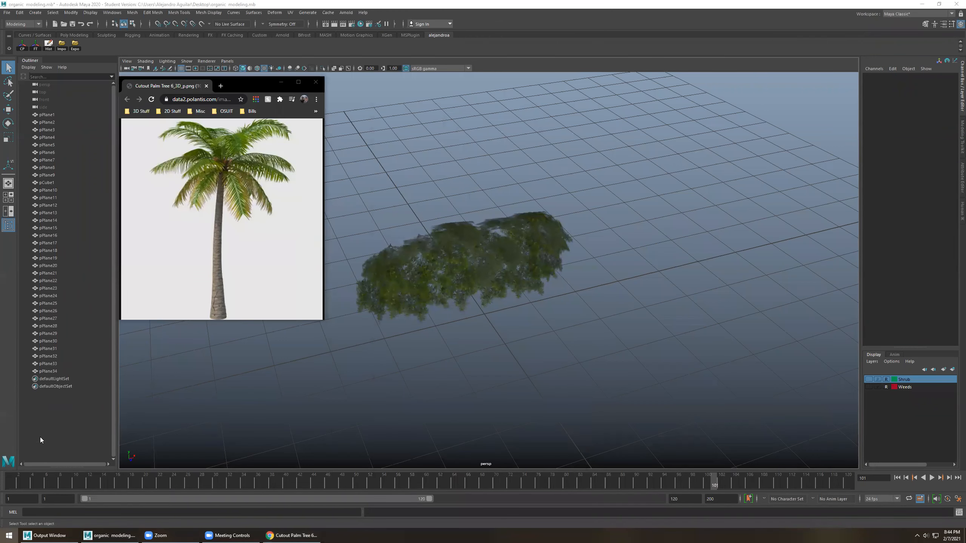
Reopen the palm tree reference window, align it with the viewport's edge and return to the Maya scene
key("super")
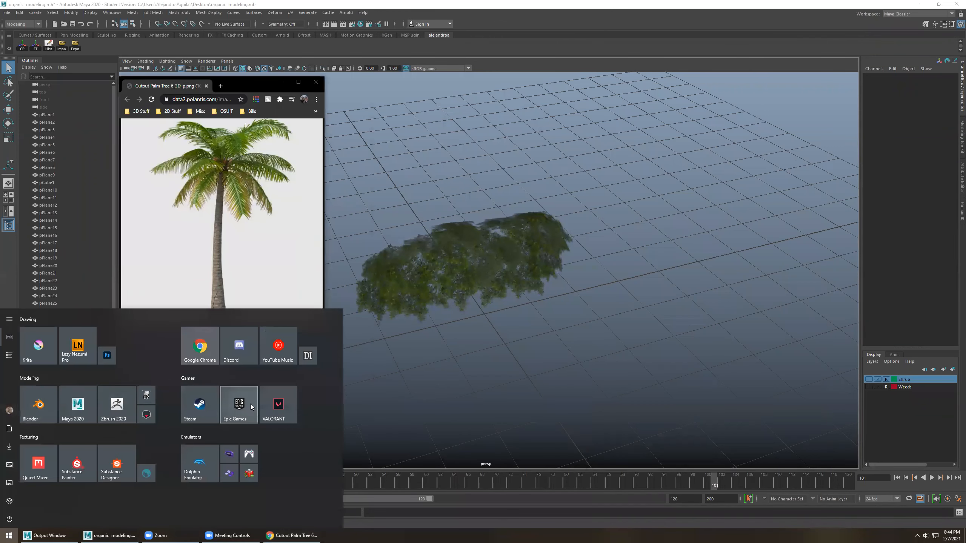
left_click(397, 140)
left_click(291, 535)
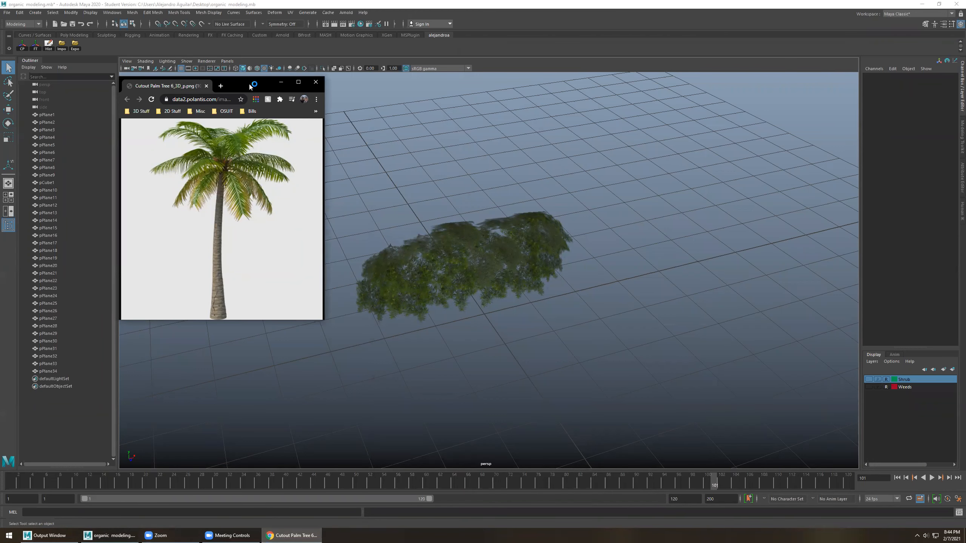
left_click(280, 82)
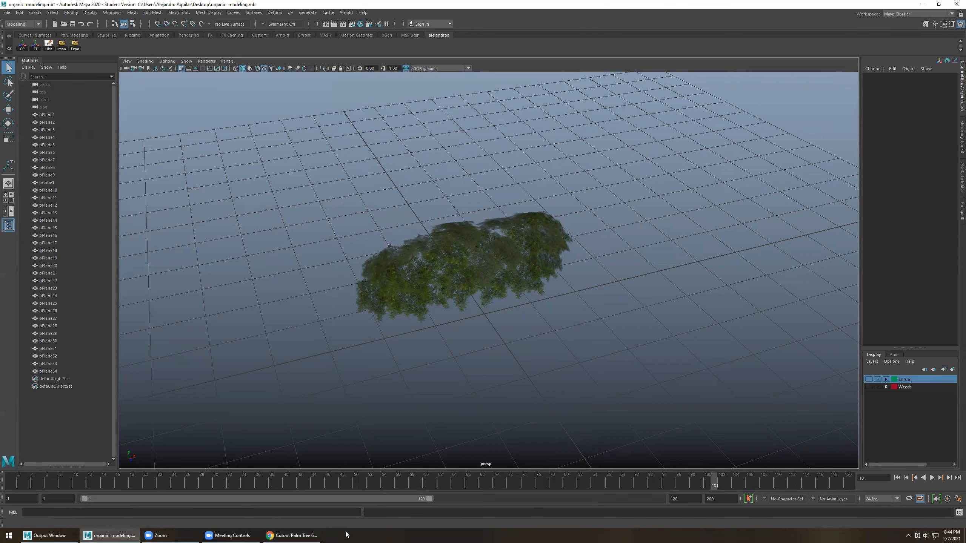
left_click(304, 534)
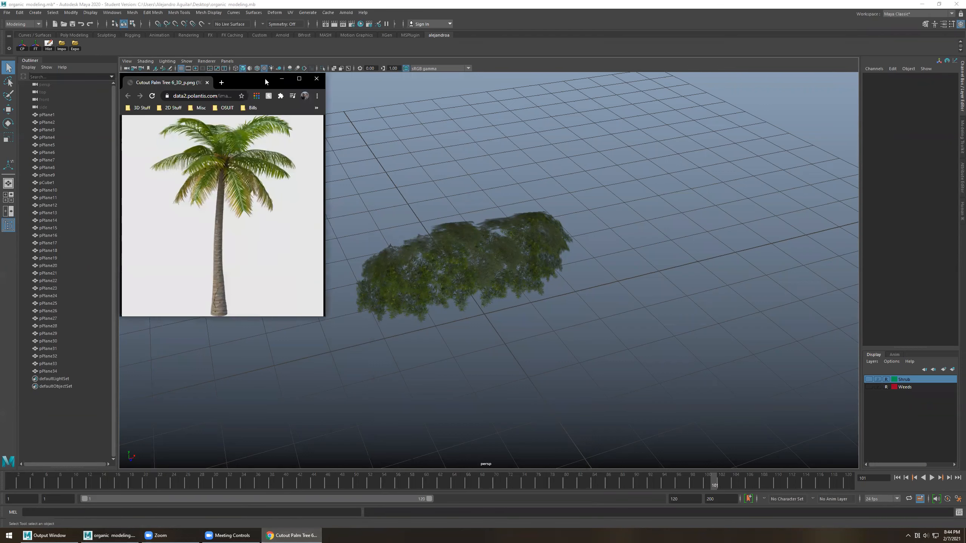
left_click_drag(264, 77, 273, 83)
left_click(384, 121)
left_click(263, 87)
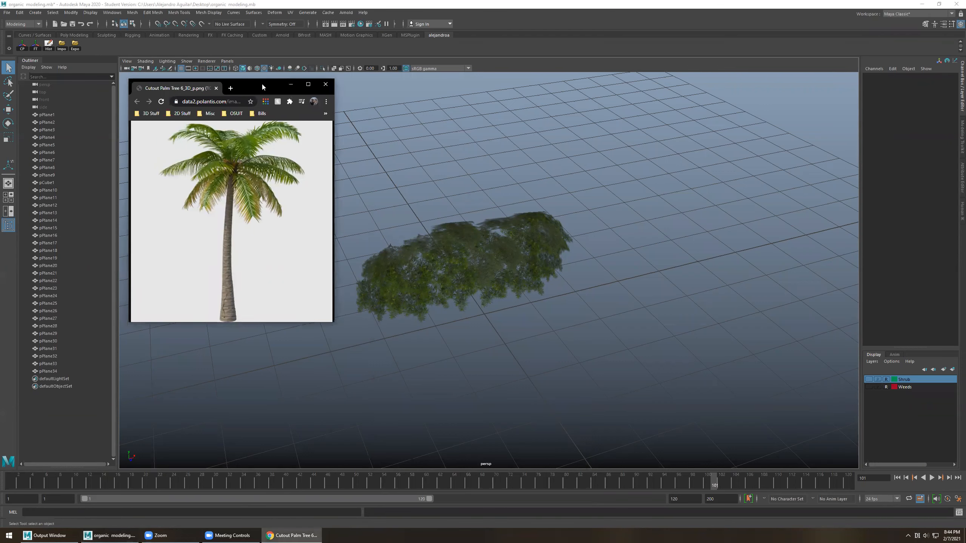
left_click_drag(262, 86, 251, 84)
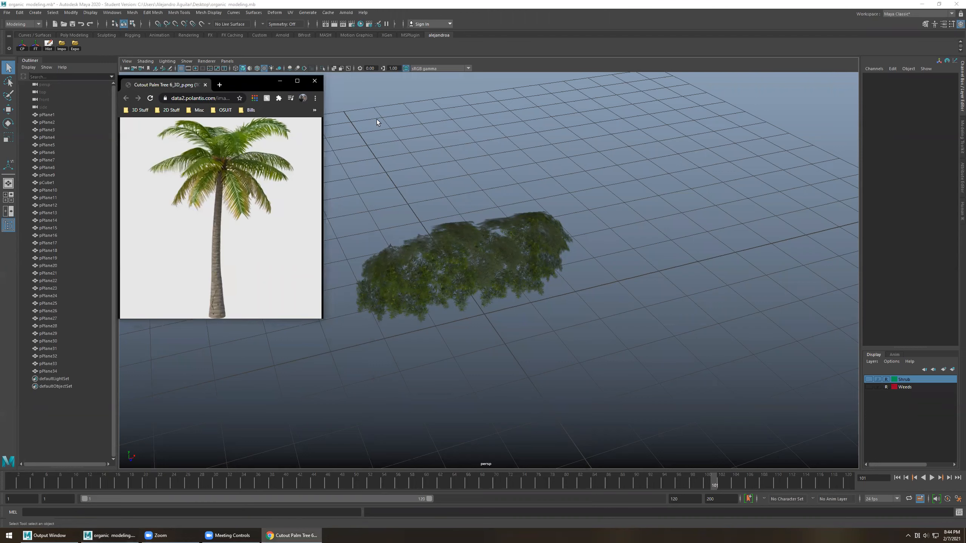
left_click(401, 136)
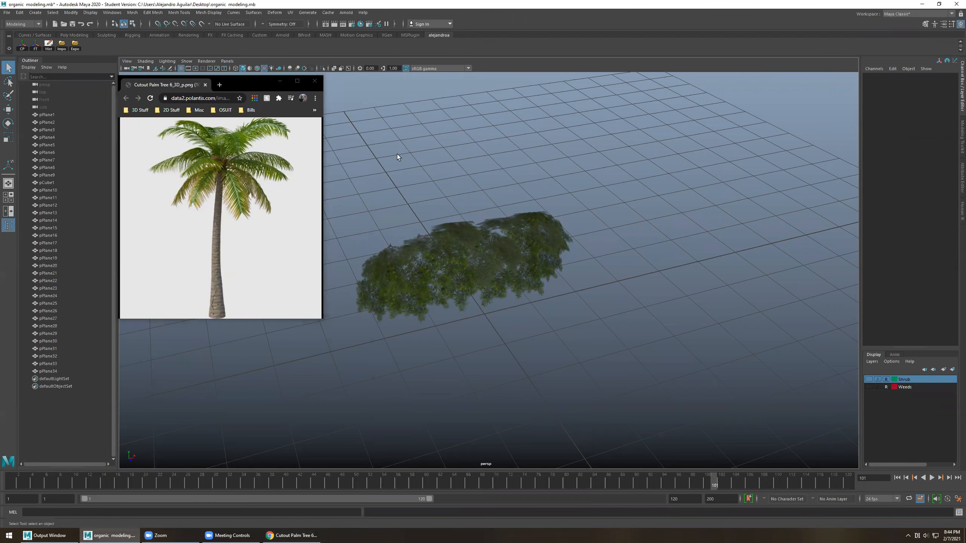
Enlarge the palm tree reference window slightly so the whole trunk fits inside it
left_click_drag(559, 206, 632, 269, "alt")
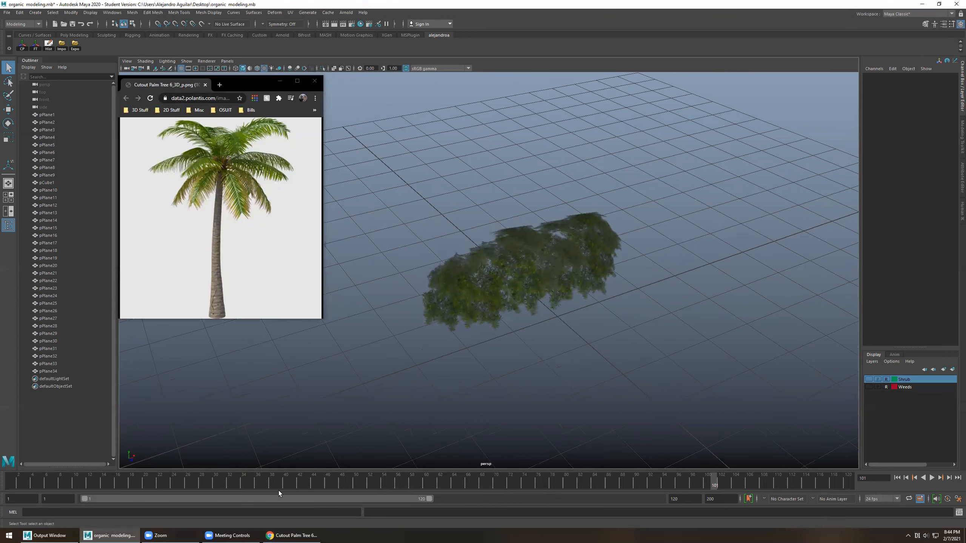
left_click(286, 535)
left_click(286, 535)
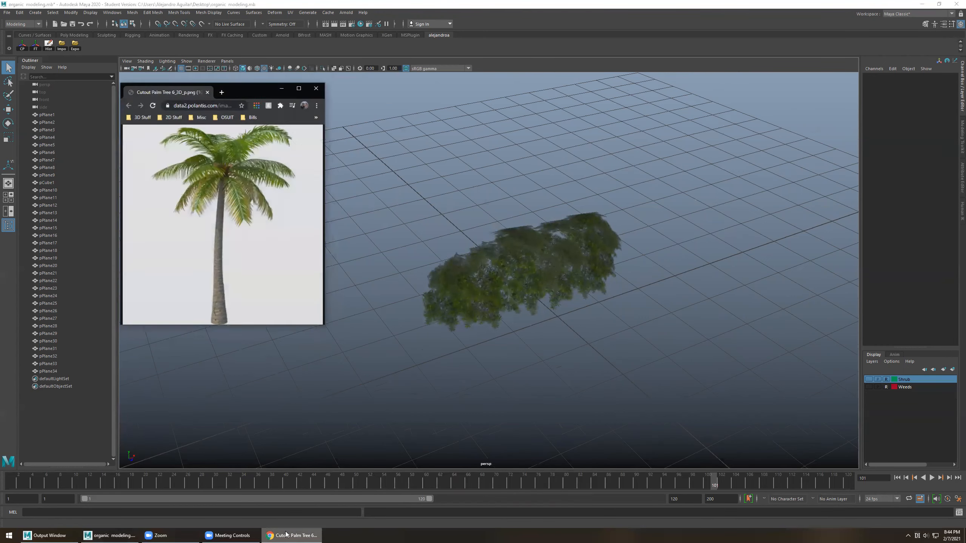
left_click_drag(345, 379, 397, 371, "alt")
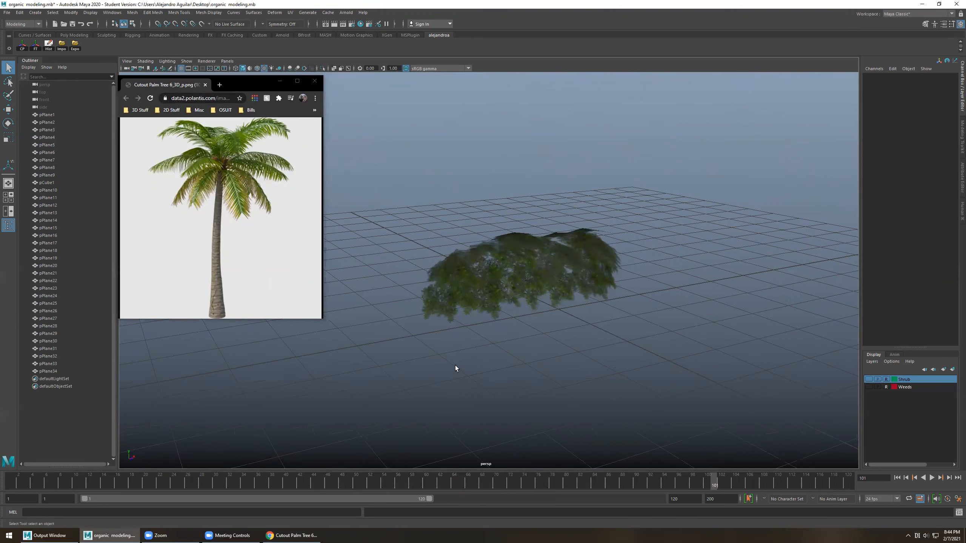
left_click_drag(455, 367, 470, 397, "alt")
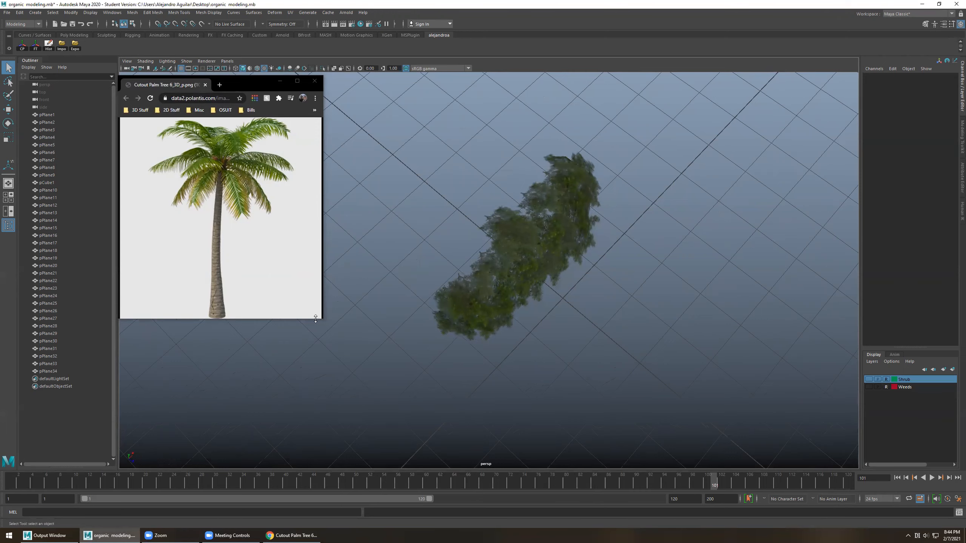
left_click_drag(315, 319, 316, 327)
Add all the shrub planes to the Shrub display layer and hide that layer
left_click_drag(474, 371, 682, 229, "alt")
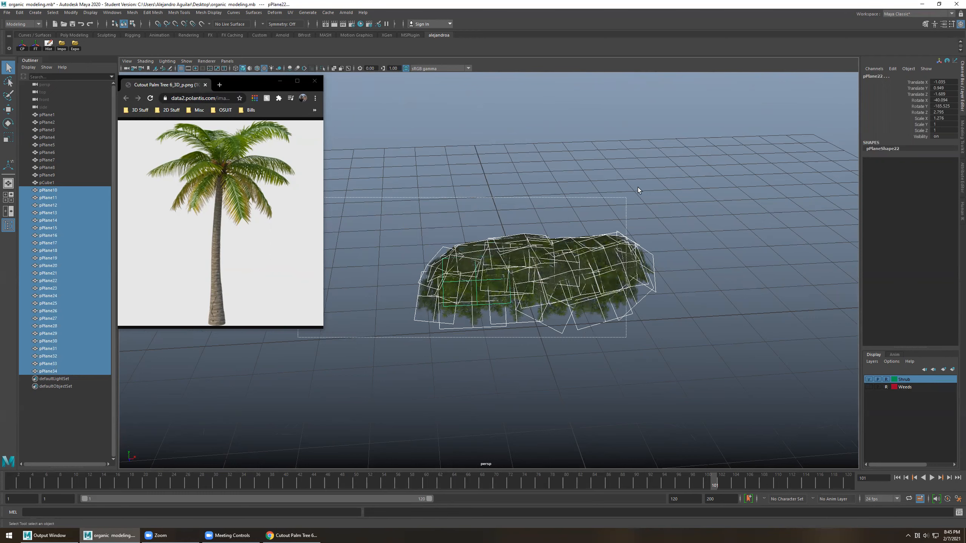
right_click(919, 381)
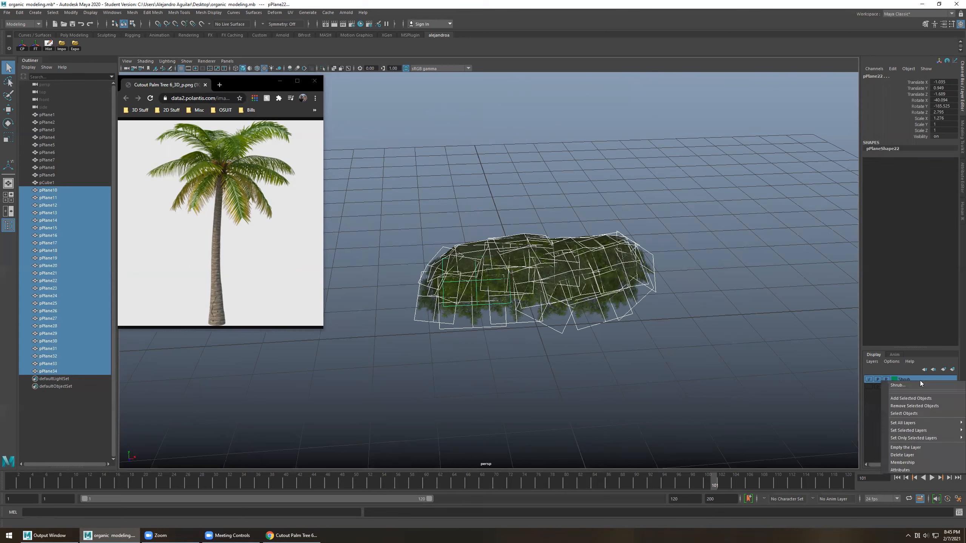
left_click(915, 400)
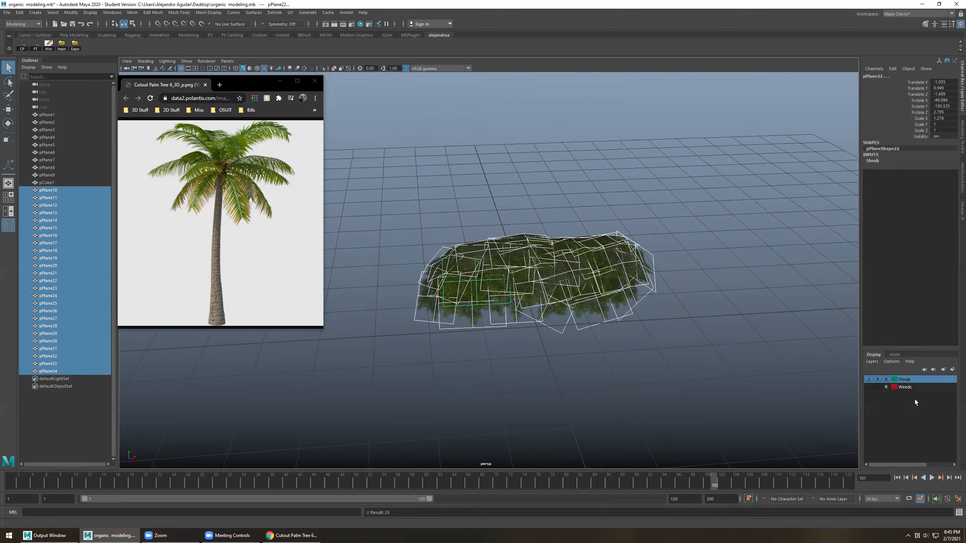
left_click(868, 379)
left_click(804, 358)
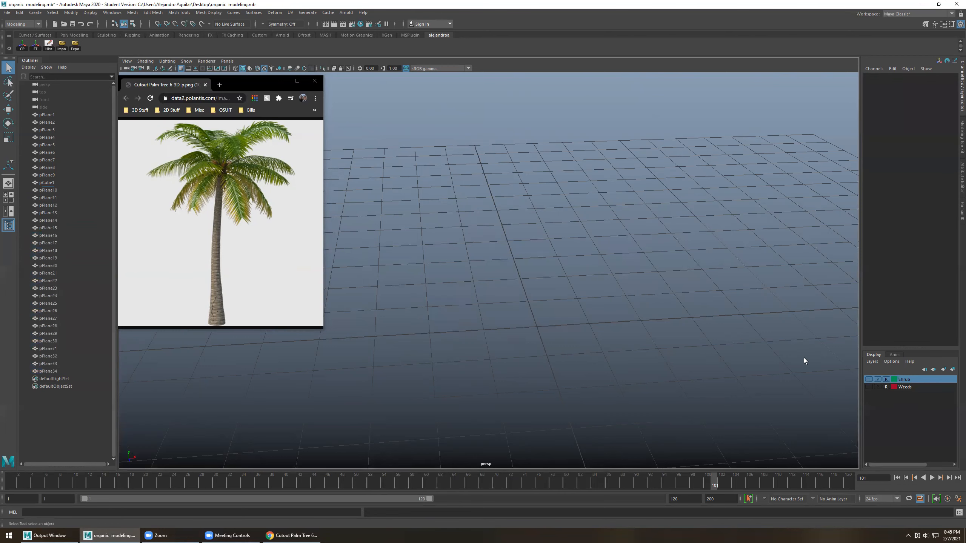
Show the Shrub layer, group pCube1 with pPlane10 to pPlane34 and name the group Shrub_Goup
left_click(871, 379)
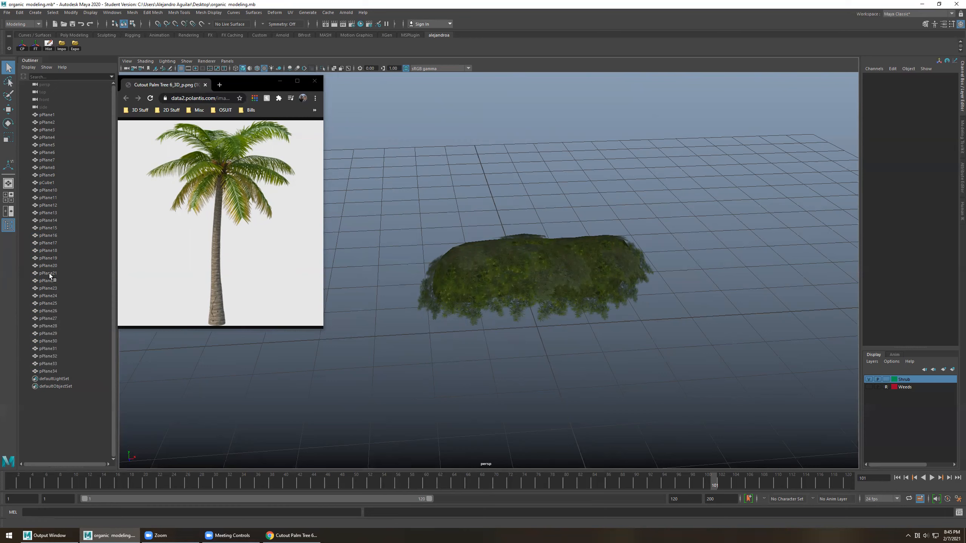
left_click_drag(764, 408, 395, 194)
left_click_drag(813, 395, 342, 153)
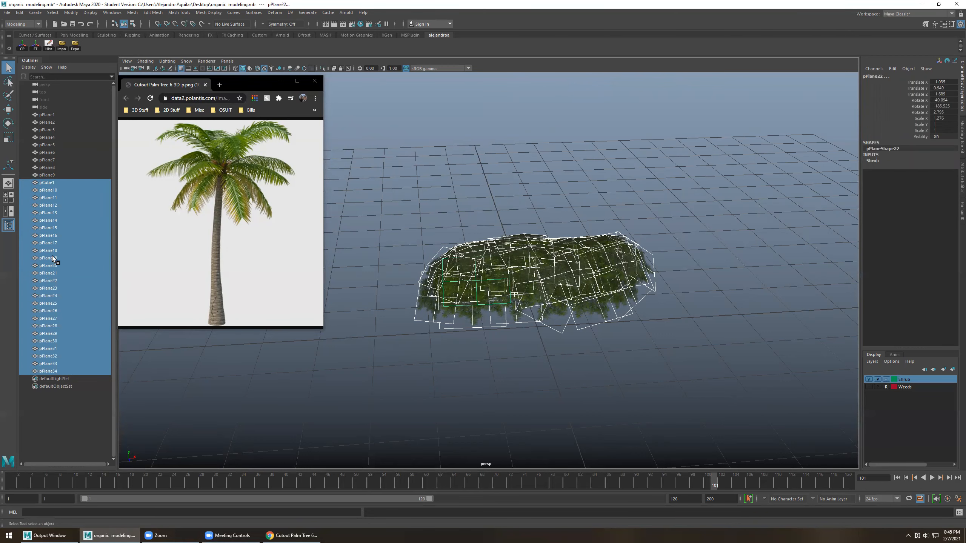
key("ctrl+g")
double_click(43, 184)
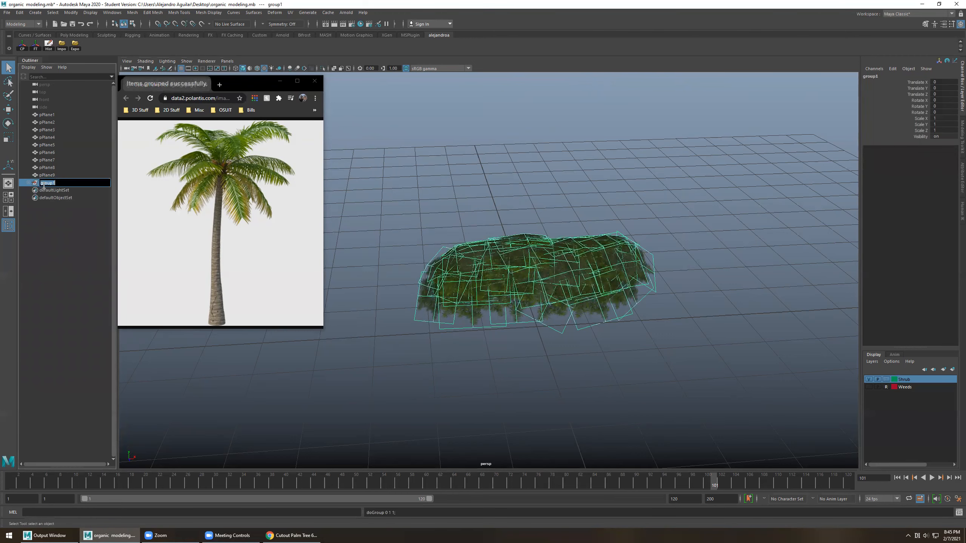
type("Shrub Gou")
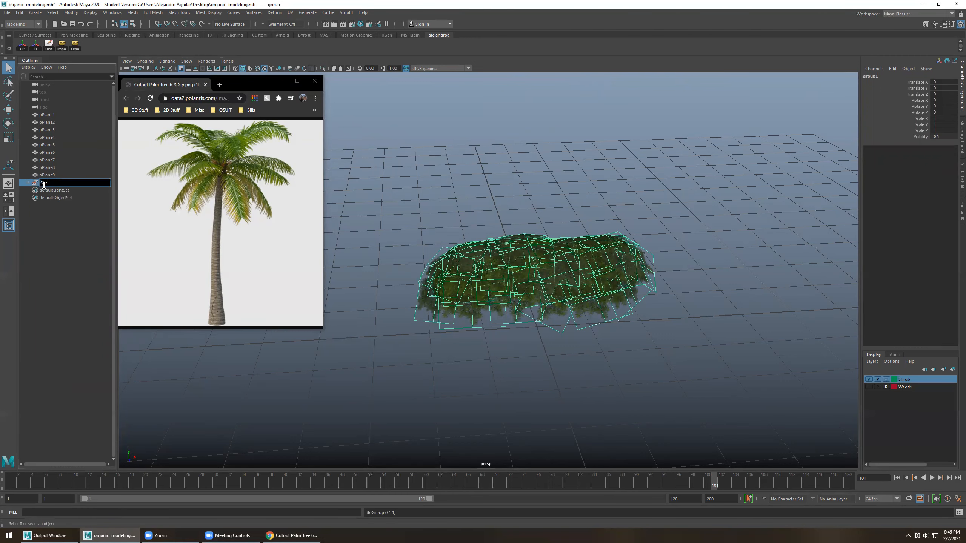
key("Return")
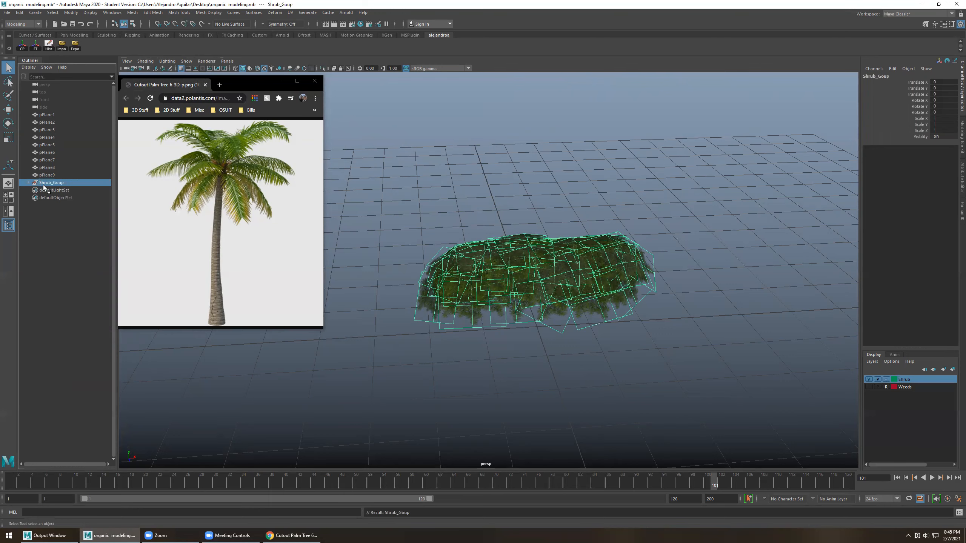
left_click(758, 360)
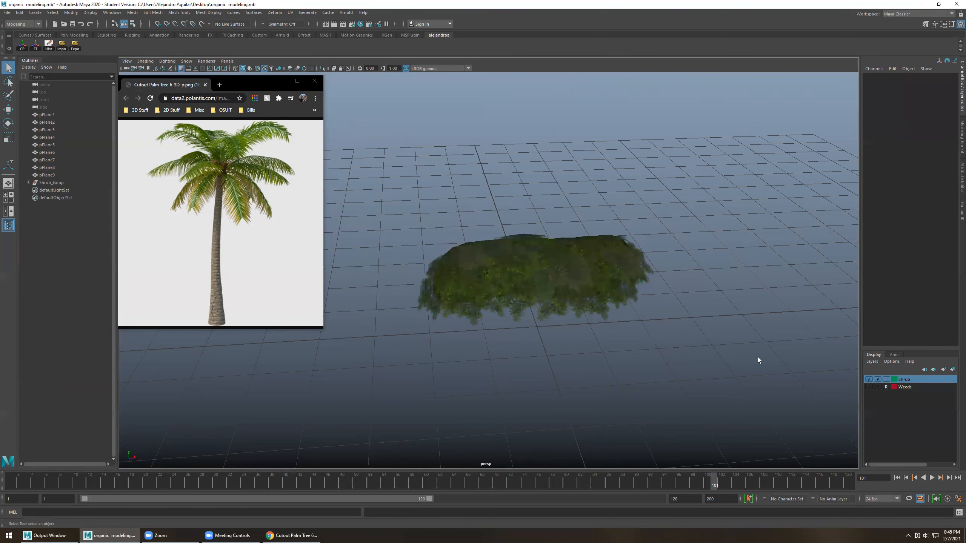
Hide the Shrub layer, and make the Weeds layer visible and selectable
left_click(869, 379)
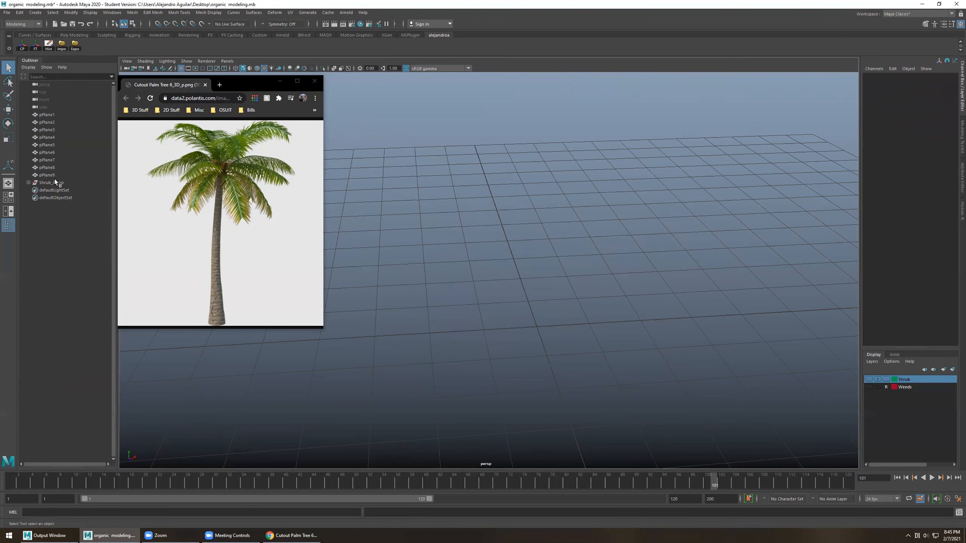
left_click(869, 387)
left_click(886, 387)
Group the weed planes pPlane1 to pPlane9 and name the group Weeds_Group
left_click_drag(716, 391, 470, 289)
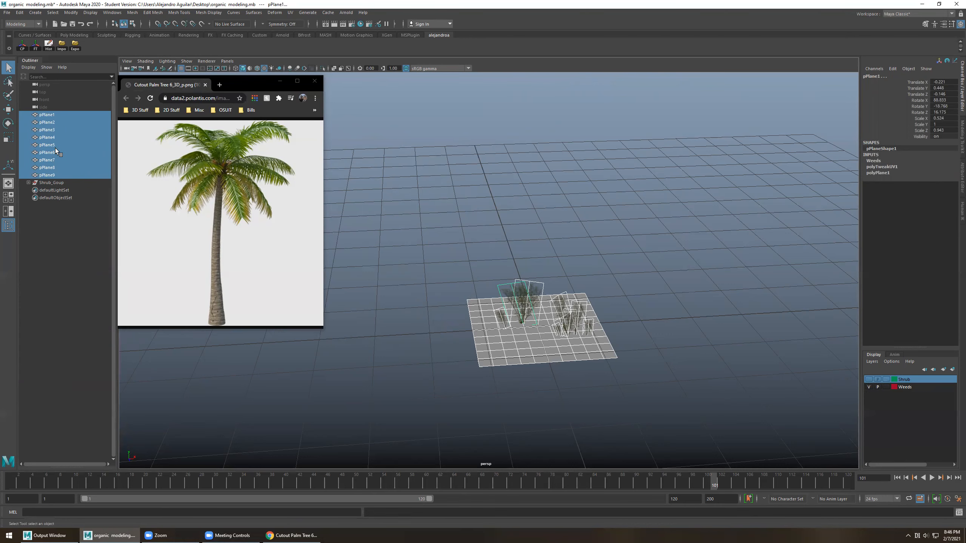
key("ctrl+g")
double_click(48, 122)
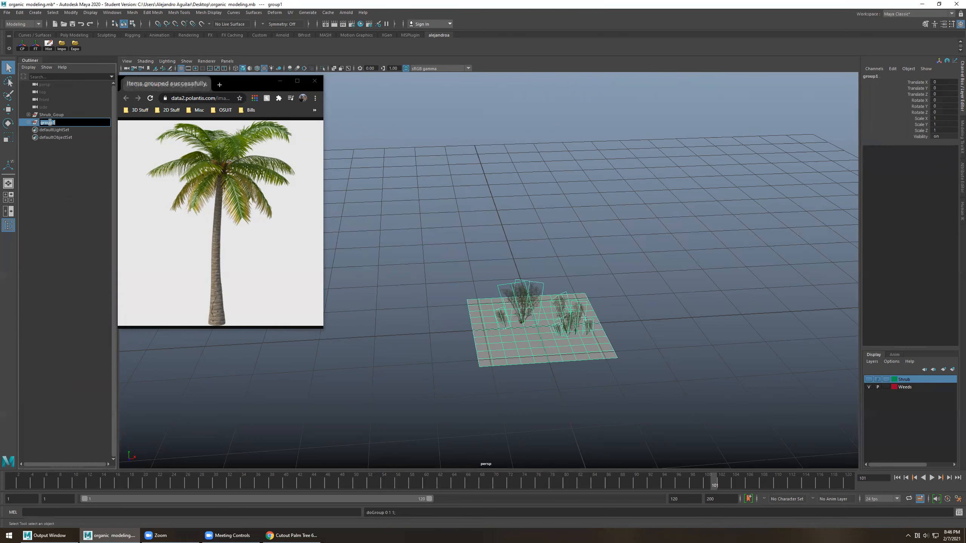
type("Weeds_G")
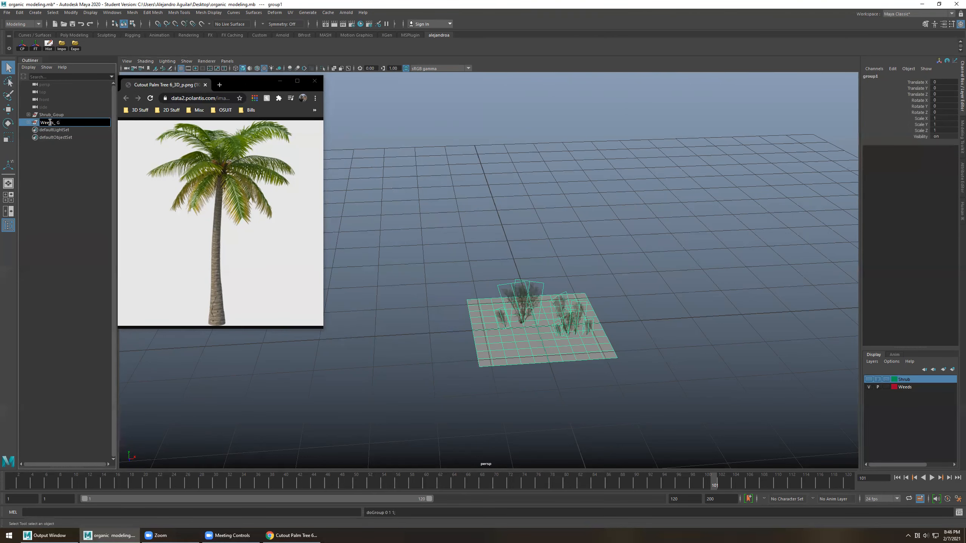
type("rou")
key("BackSpace")
key("BackSpace")
key("BackSpace")
key("BackSpace")
key("BackSpace")
key("BackSpace")
type("Group")
key("Return")
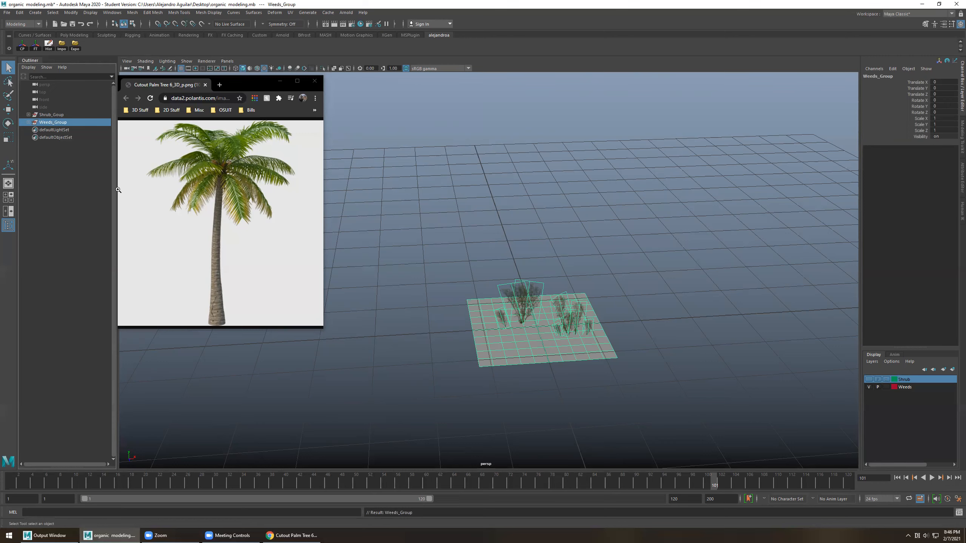
Clear the selection and hide the Weeds display layer so the grid is empty for the palm tree
left_click(425, 203)
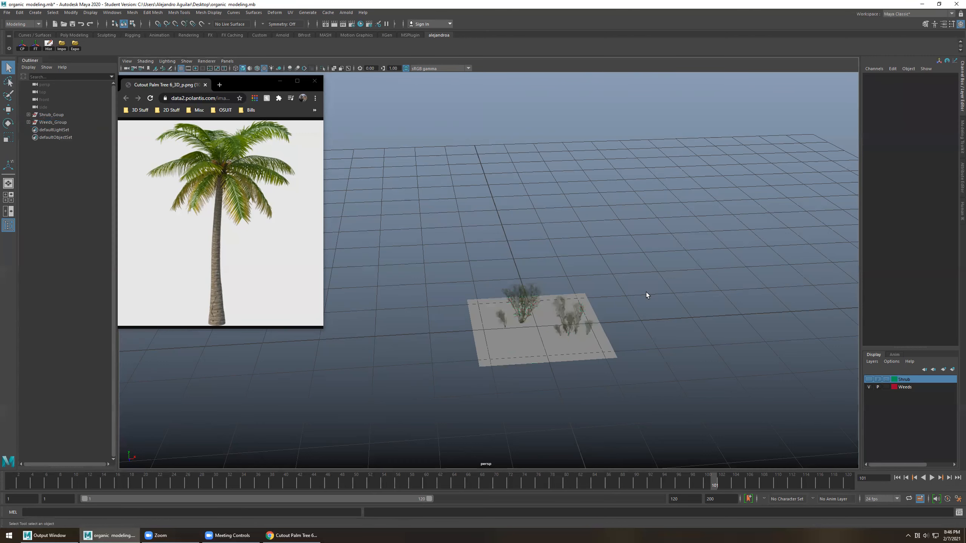
left_click(869, 387)
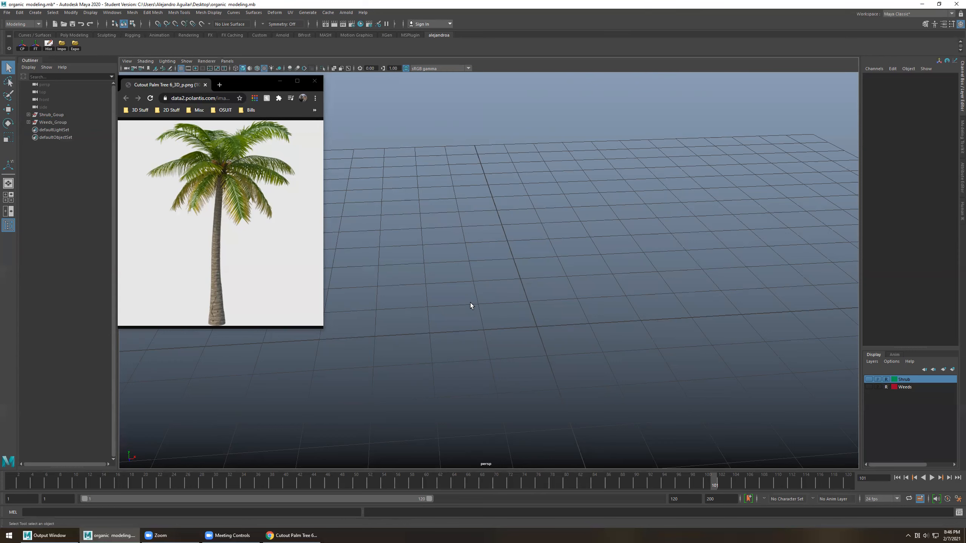
middle_click_drag(540, 323, 501, 294, "alt")
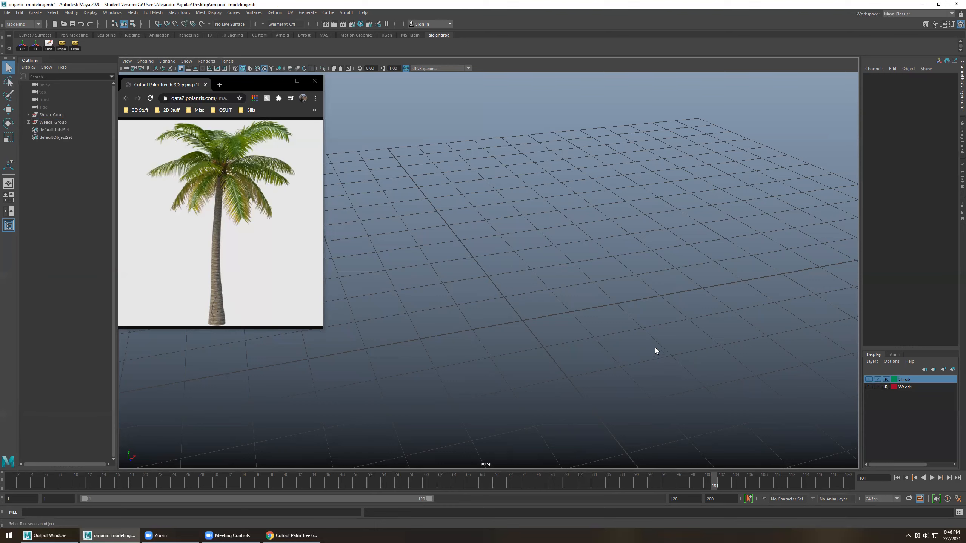
Create a polygon cylinder at the origin for the palm trunk and set its height to 10
right_click(525, 318, "shift")
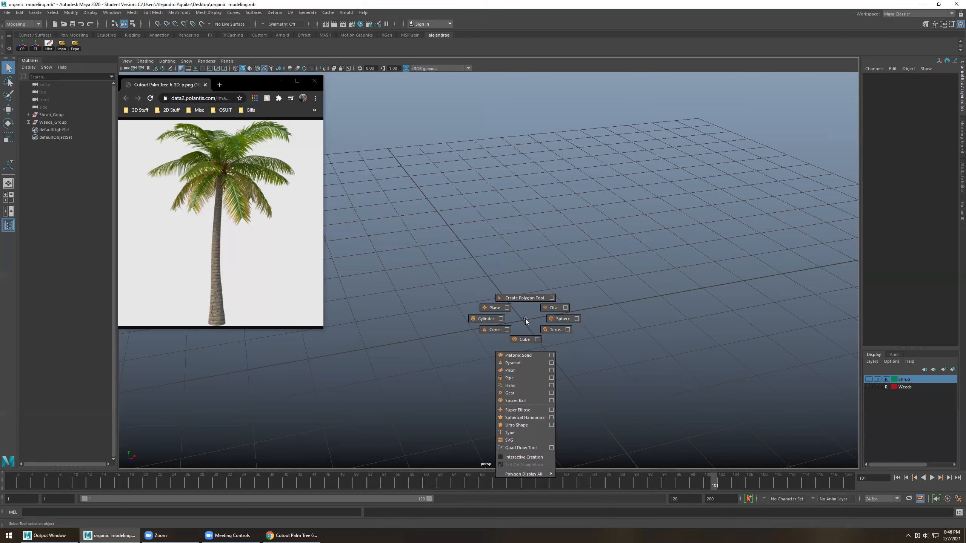
left_click(499, 318)
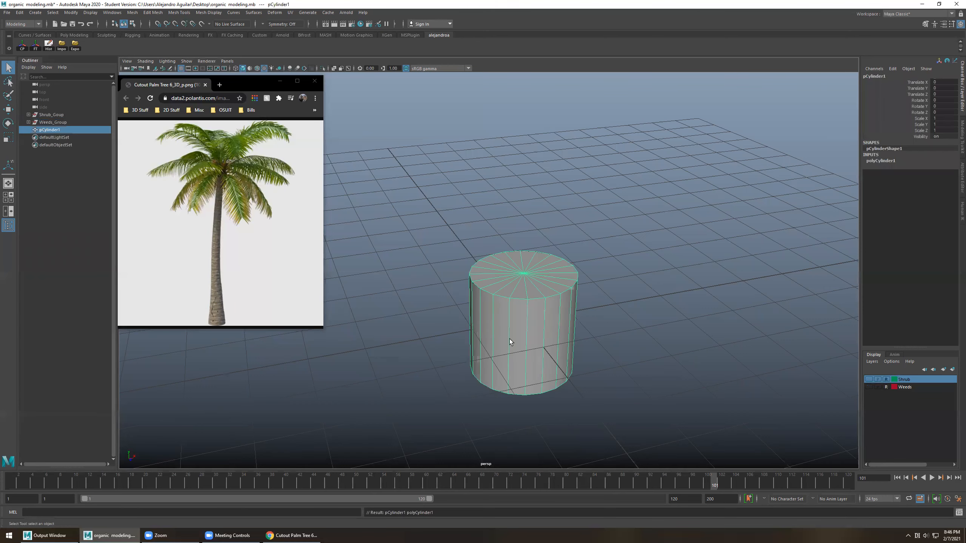
left_click(884, 161)
double_click(938, 174)
type("10")
key("Return")
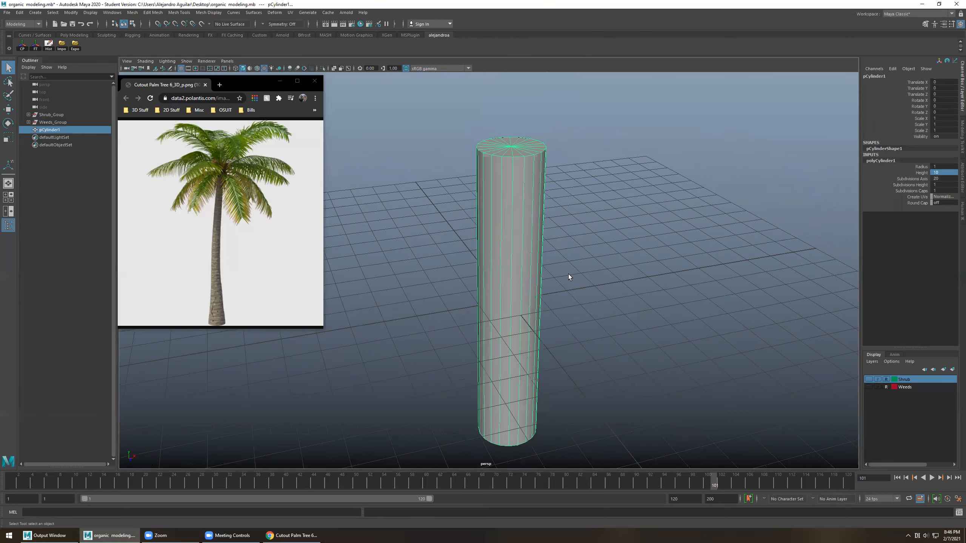
Increase the cylinder's height subdivisions to divide the trunk into horizontal segments, and check the resulting edge loops
double_click(939, 184)
key("Return")
left_click(686, 296)
left_click(515, 305)
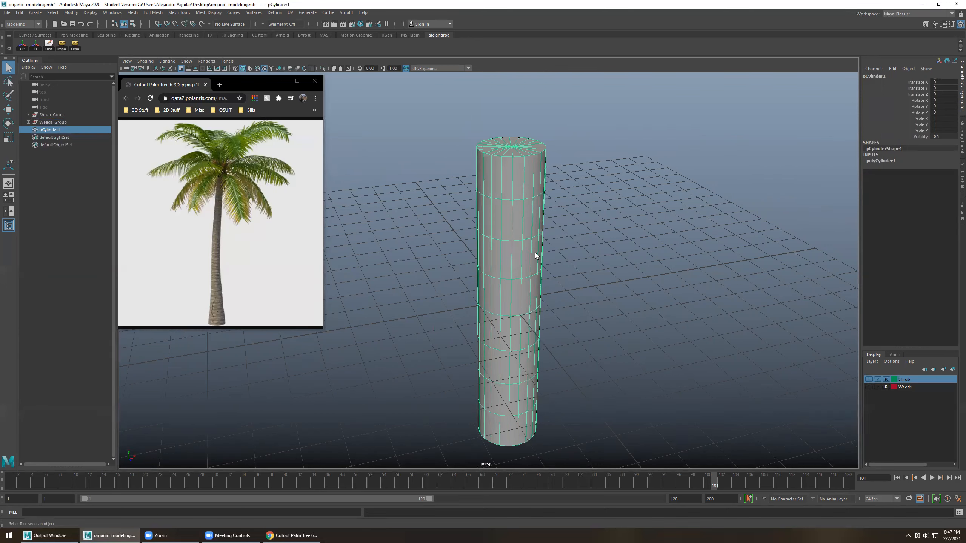
mouse_move(560, 326)
left_mouse_down("alt")
mouse_move(538, 325)
mouse_move(569, 323)
left_mouse_up("alt")
Deselect the cylinder and minimize the browser window with the palm tree reference image
left_click(571, 324)
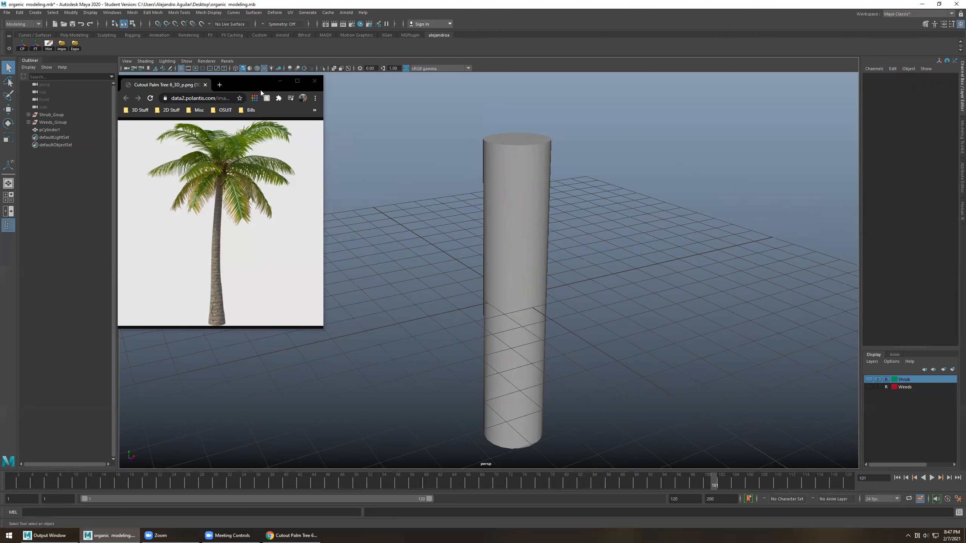
left_click(277, 83)
left_click(279, 81)
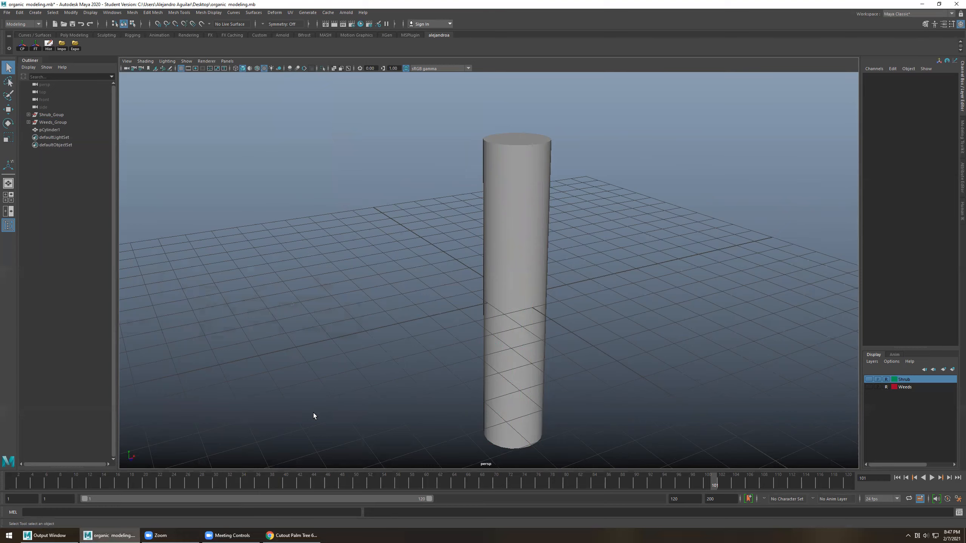
Look at the cylinder in the four-view layout and in the maximized side, front and perspective views
key("space")
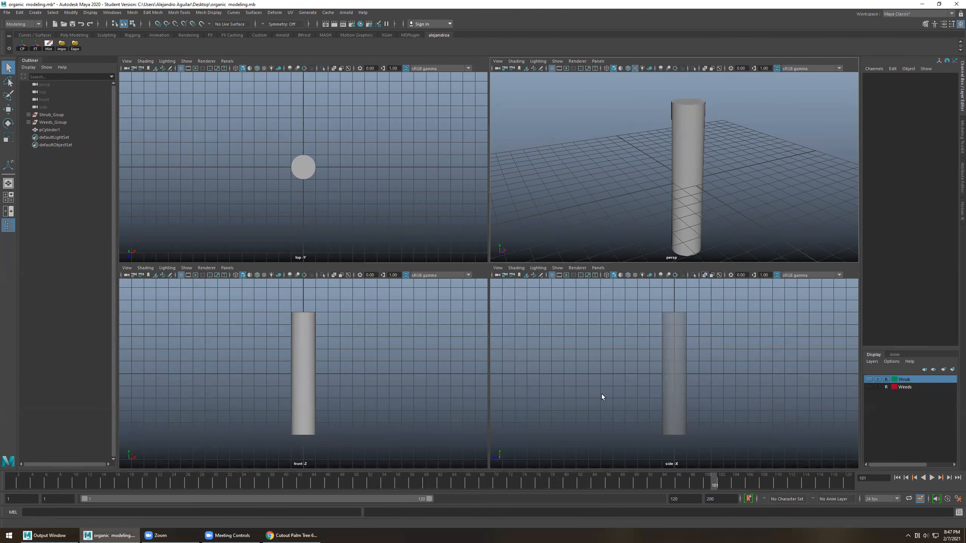
key("space")
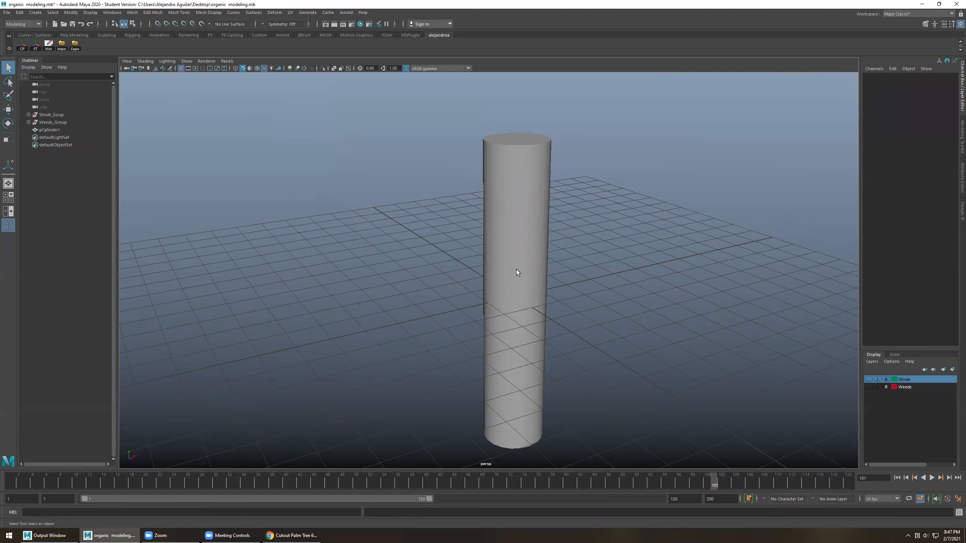
key("space")
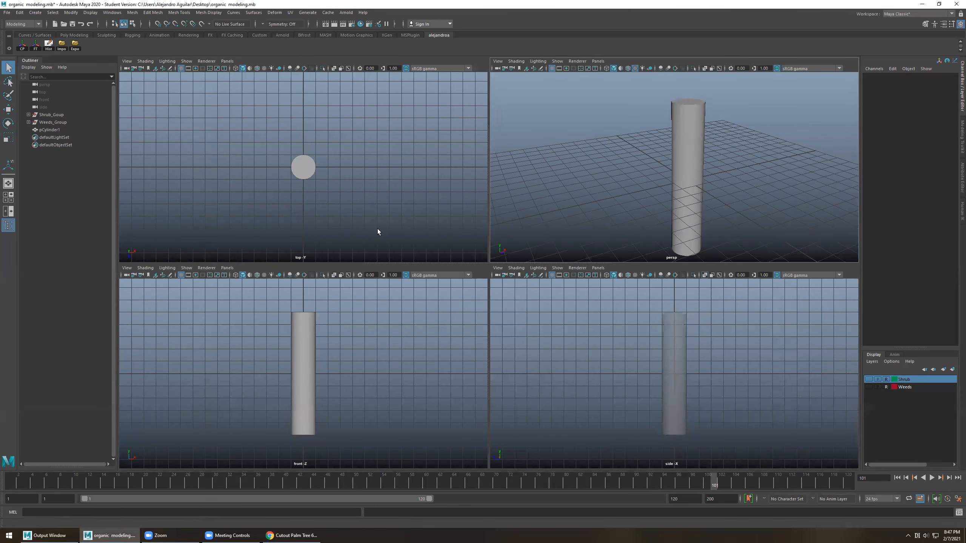
key("space")
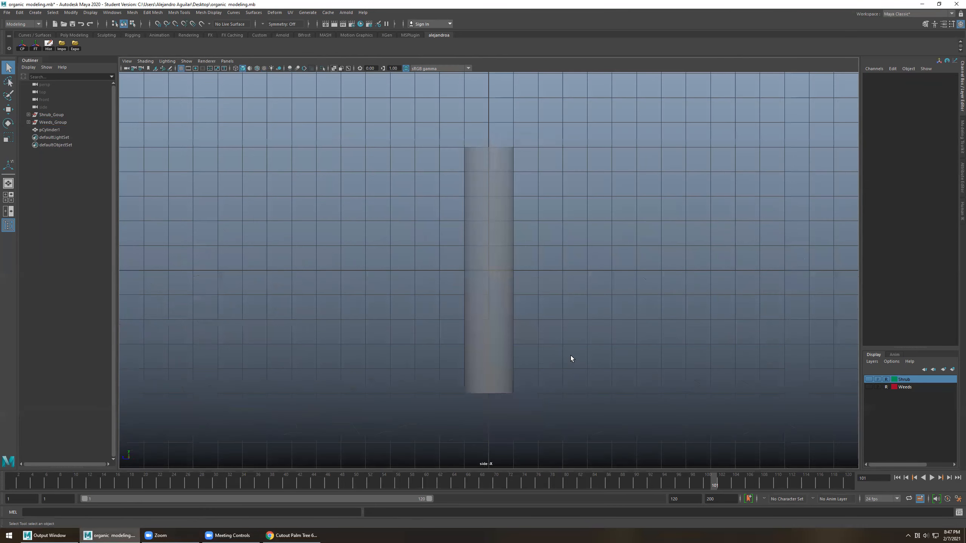
key("space")
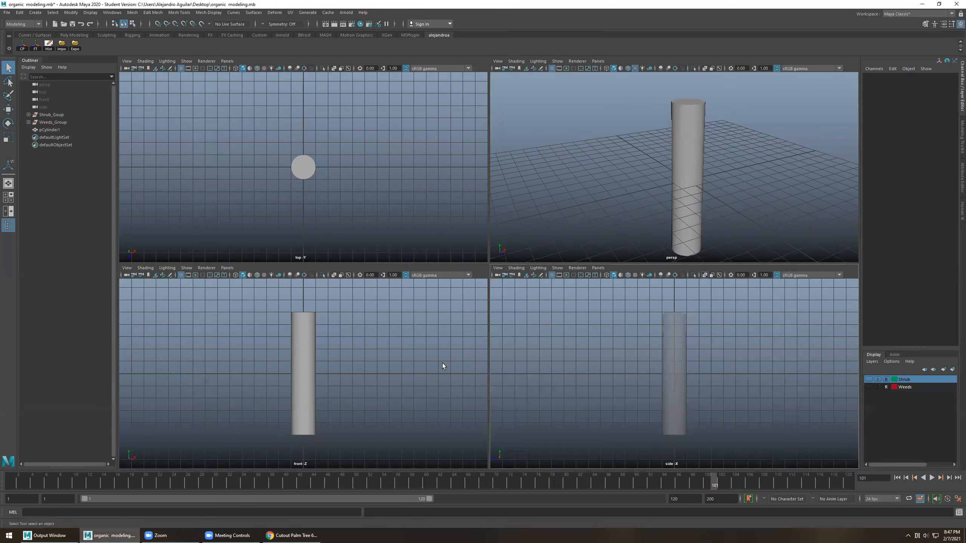
key("space")
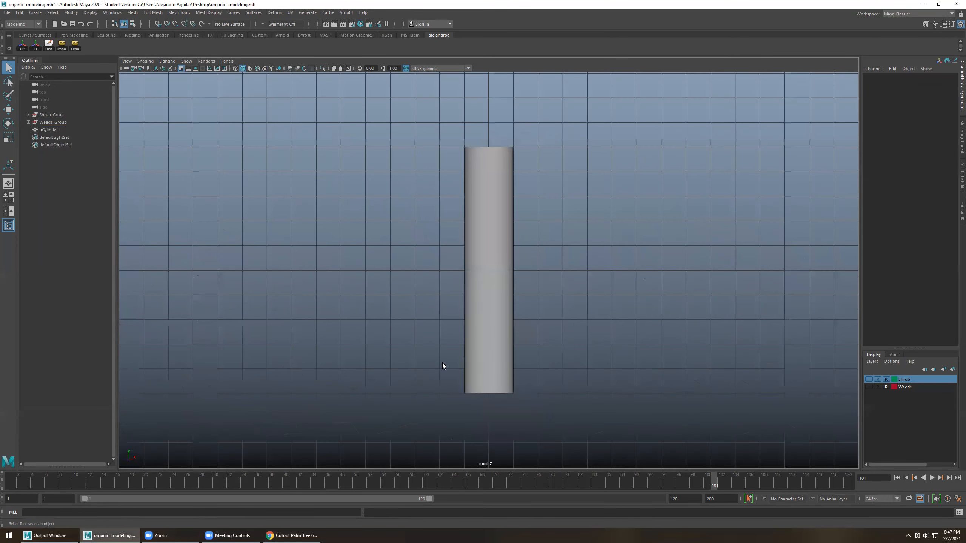
key("space")
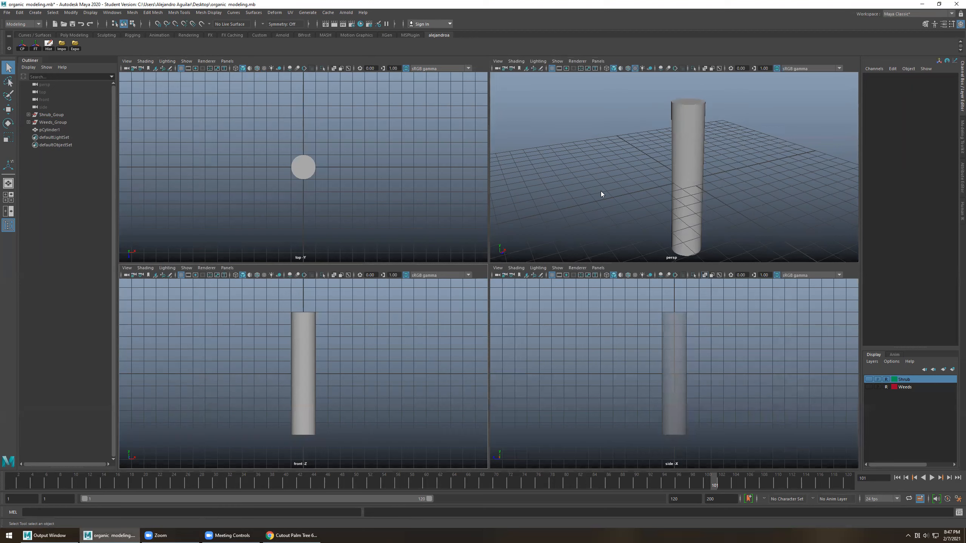
key("space")
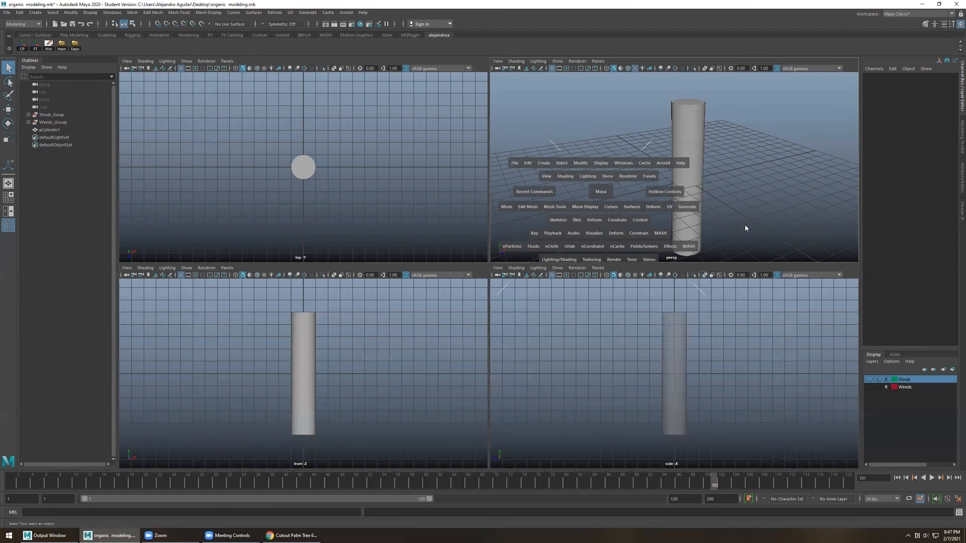
key("space")
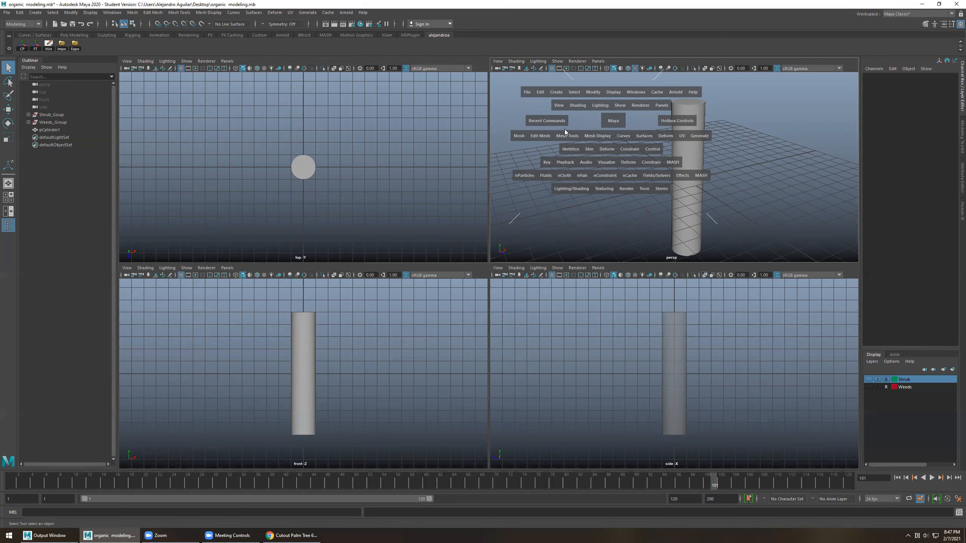
key("space")
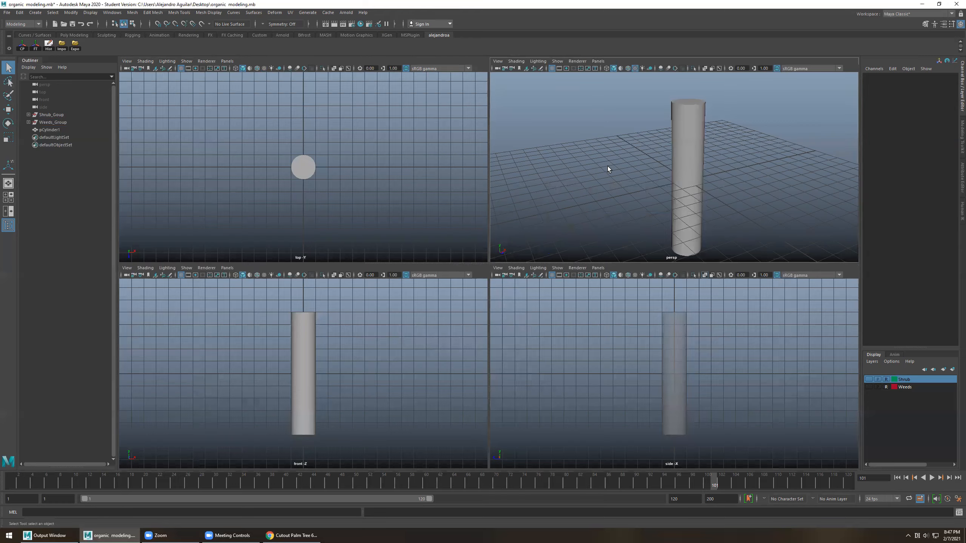
key("space")
key("space")
key("space")
key("space")
key("space")
key("space")
key("space")
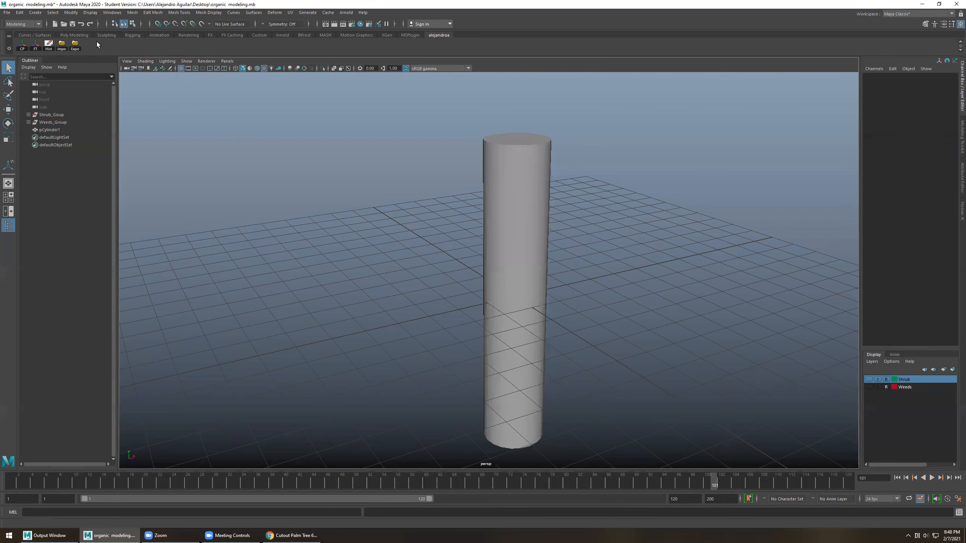
Try drawing a wavy EP curve with five points beside the cylinder in the perspective view
left_click(31, 35)
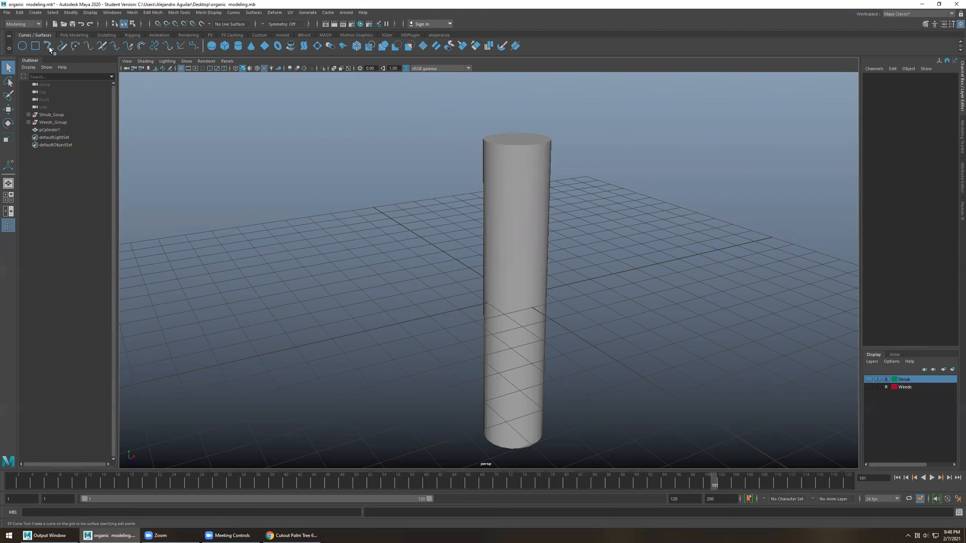
left_click(49, 47)
left_click(442, 441)
left_click(430, 356)
left_click(356, 246)
left_click(399, 155)
left_click(417, 129)
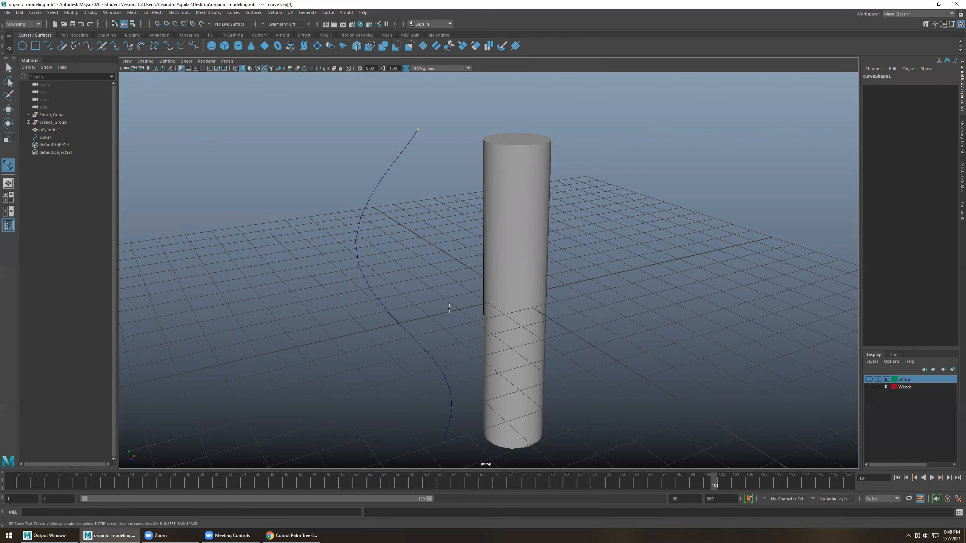
Show the four-view layout and examine how the wavy curve lies relative to the cylinder in the top view
key("space")
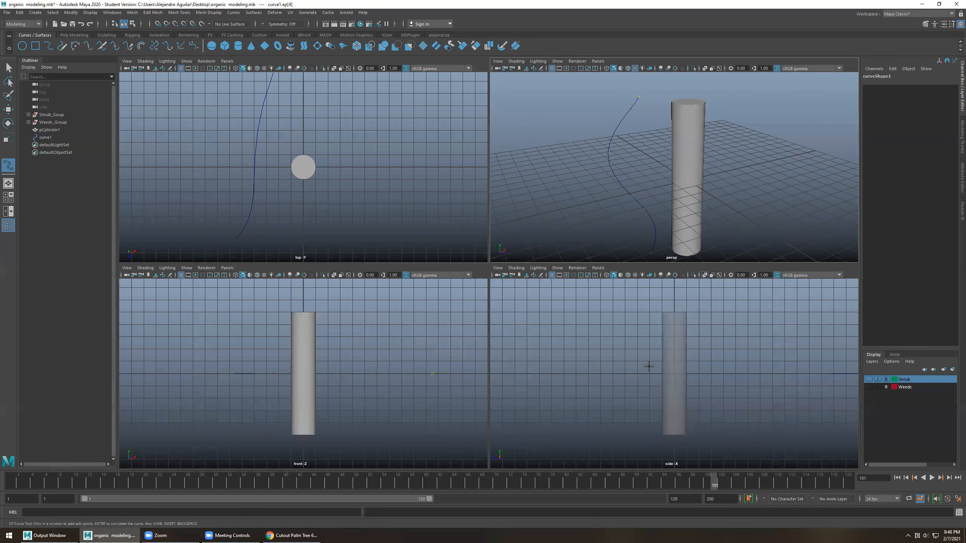
scroll(272, 200, "down", 3)
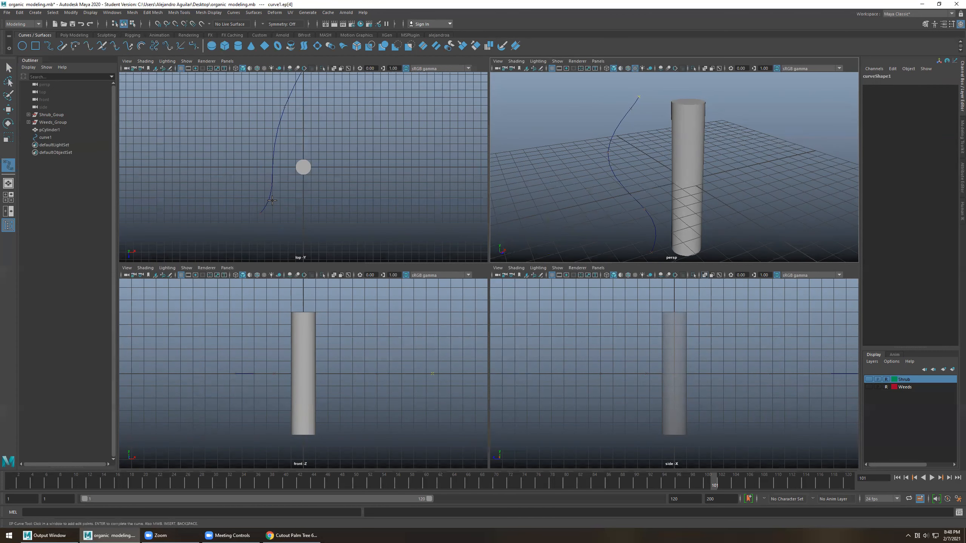
middle_click_drag(326, 169, 318, 213, "alt")
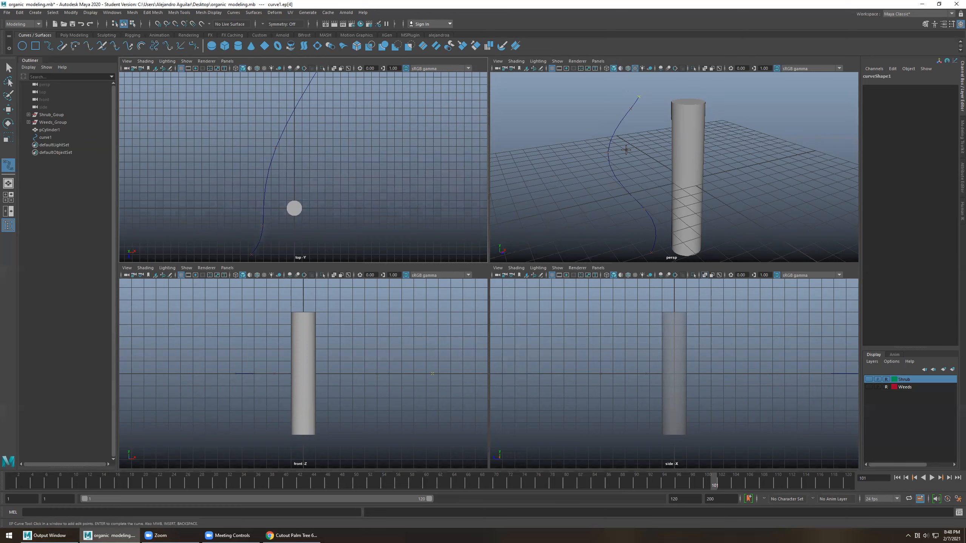
scroll(299, 156, "down", 4)
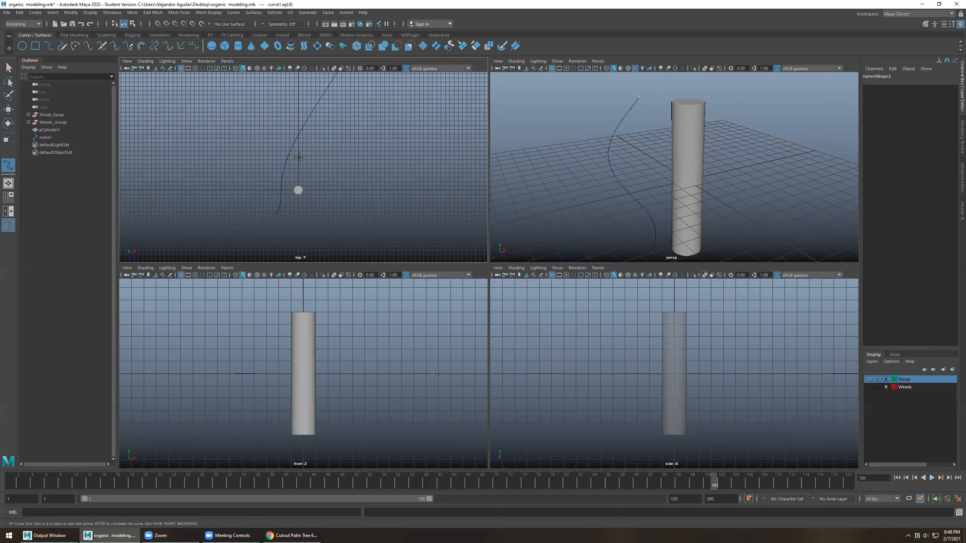
scroll(299, 157, "up", 5)
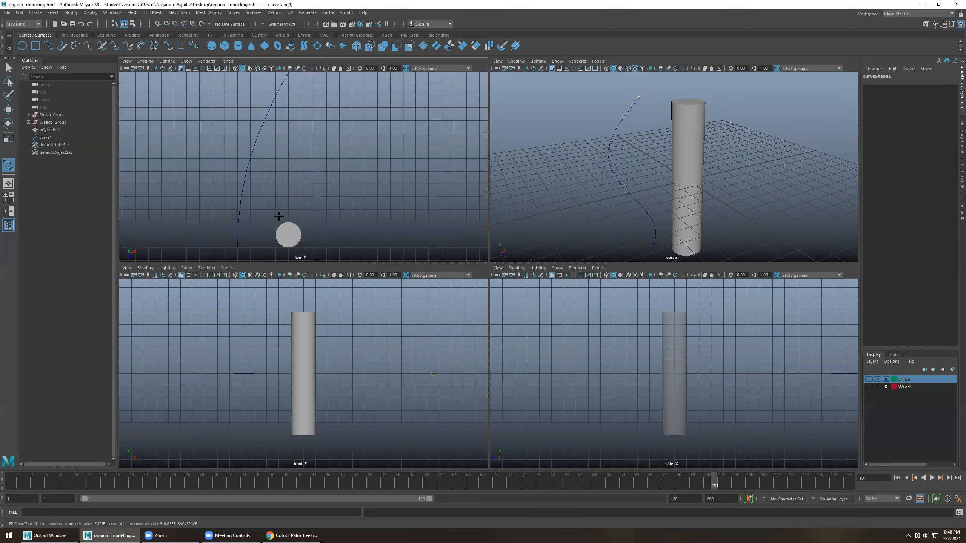
Finish the wavy curve, inspect it in the perspective view and delete it
key("Return")
key("q")
left_click_drag(615, 209, 639, 138, "alt")
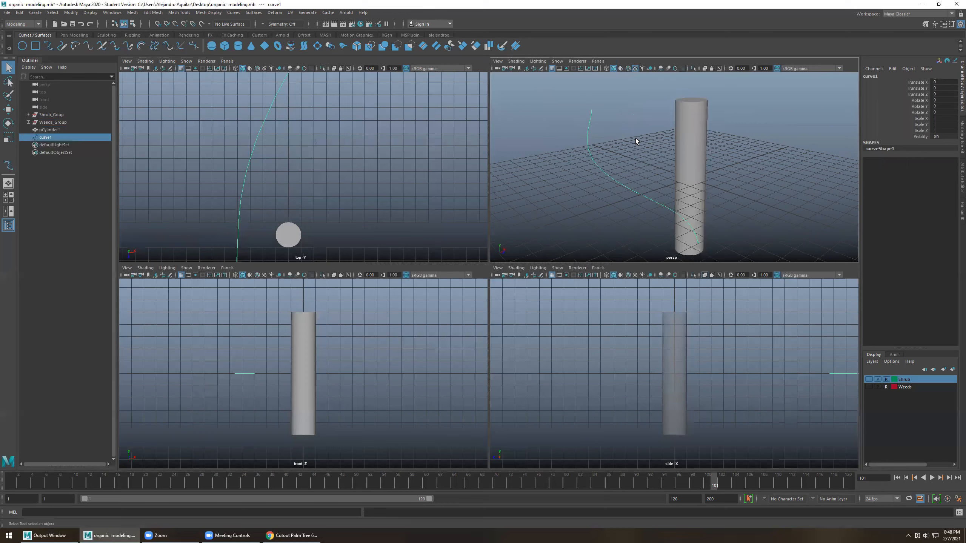
key("Delete")
left_click(635, 342)
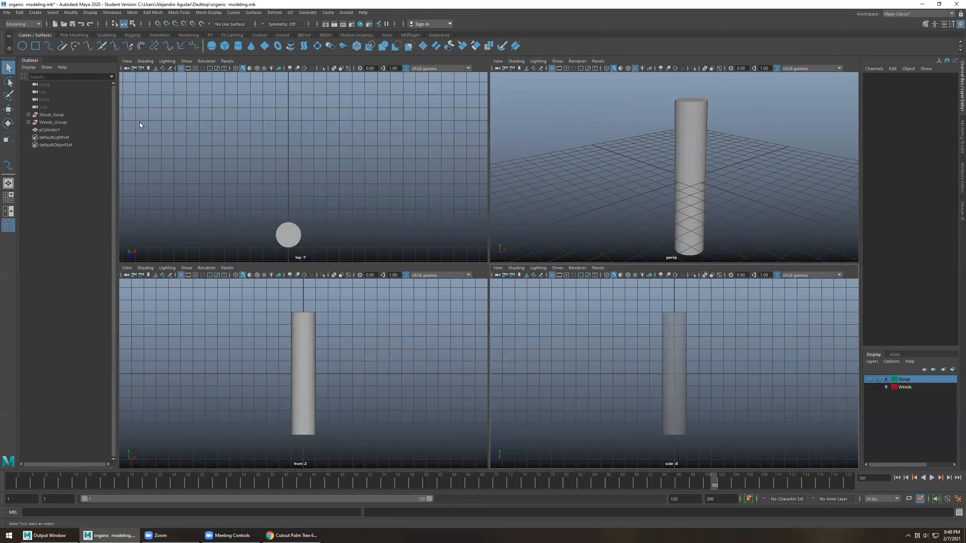
Draw a straight vertical EP curve in the side view, snapped to the grid, beside the cylinder and spanning its full height
left_click(49, 47)
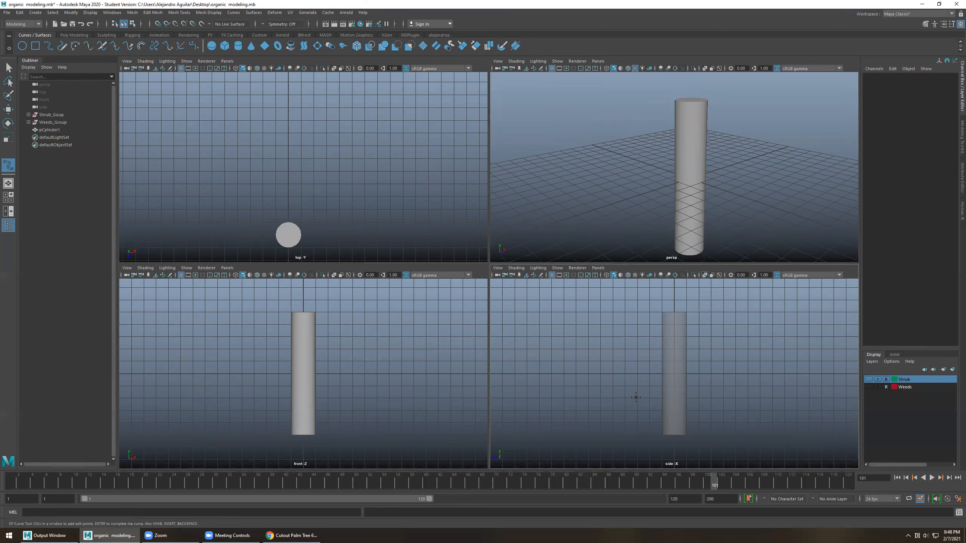
key("x")
left_click(638, 436)
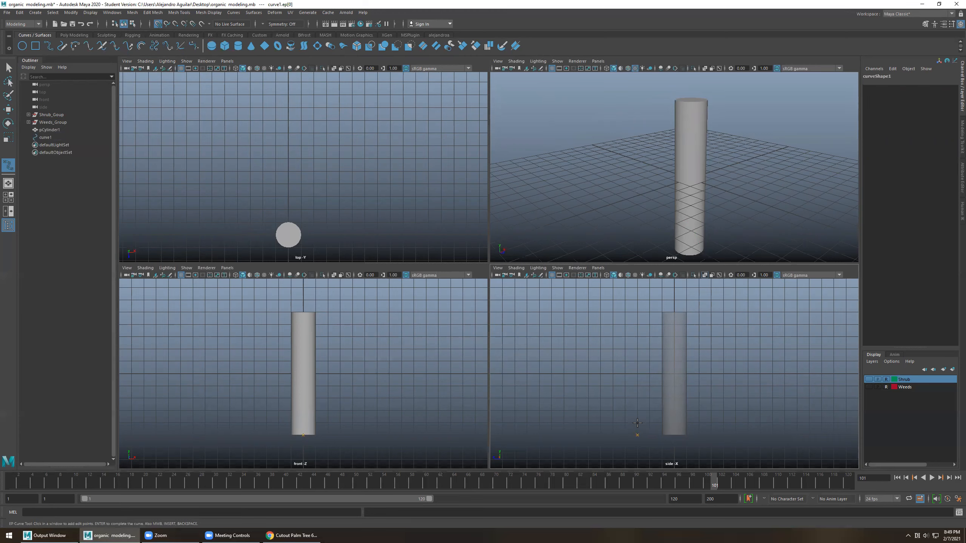
left_click(637, 422)
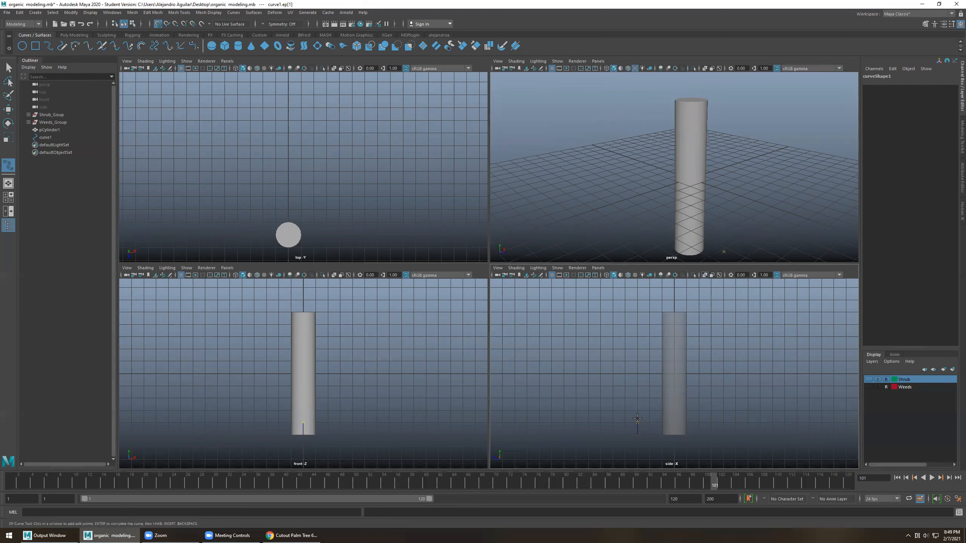
left_click(638, 387)
left_click(637, 349)
left_click(637, 312)
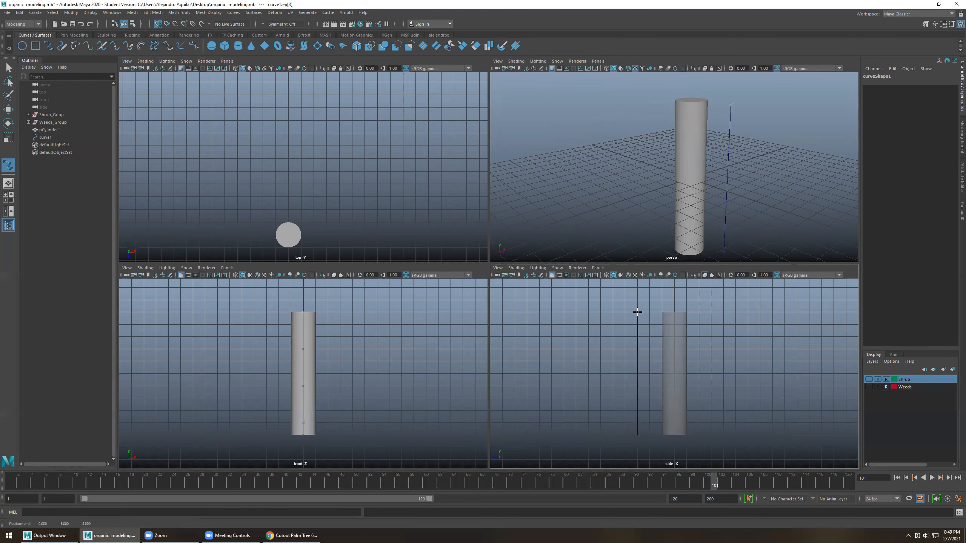
key("Return")
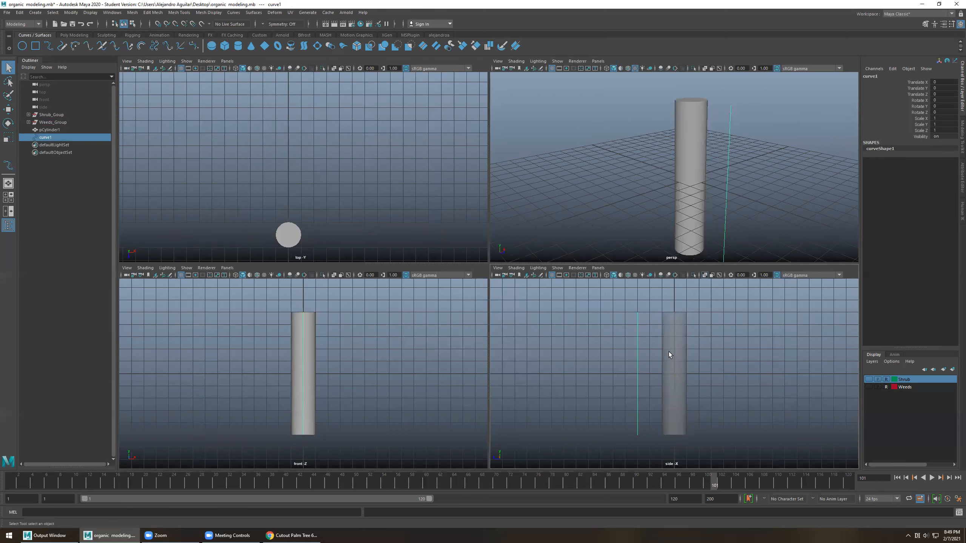
key("w")
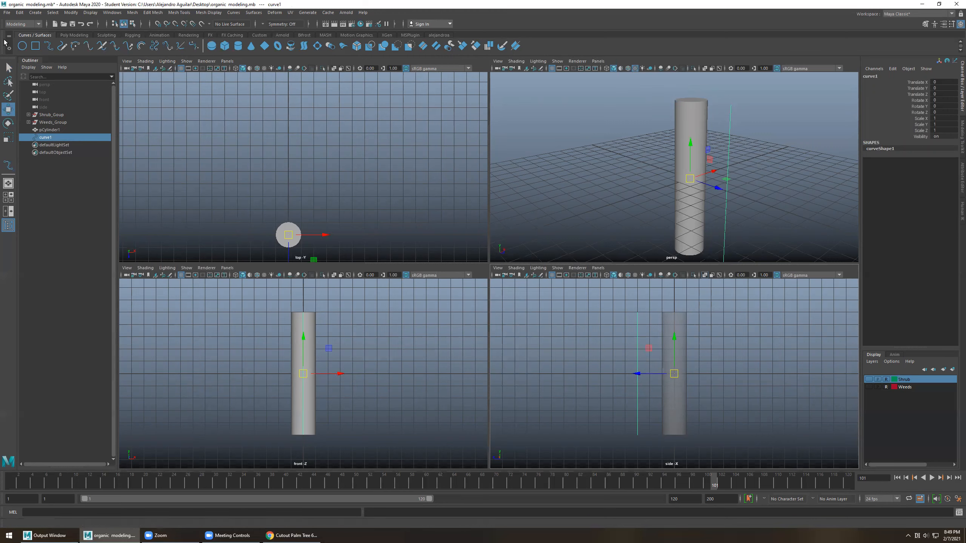
Center the curve's pivot and snap-move the curve along Z in the side view onto the cylinder's central axis
left_click(70, 12)
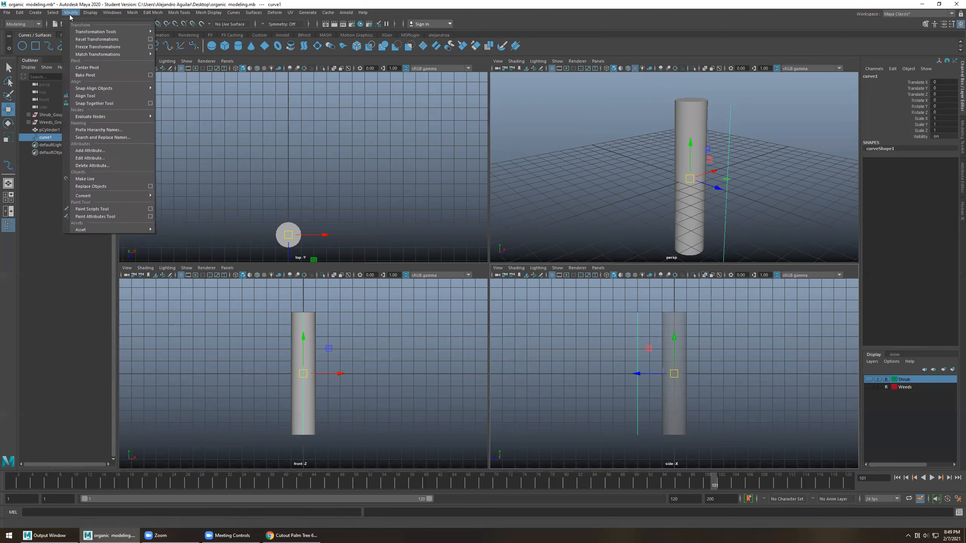
left_click(87, 67)
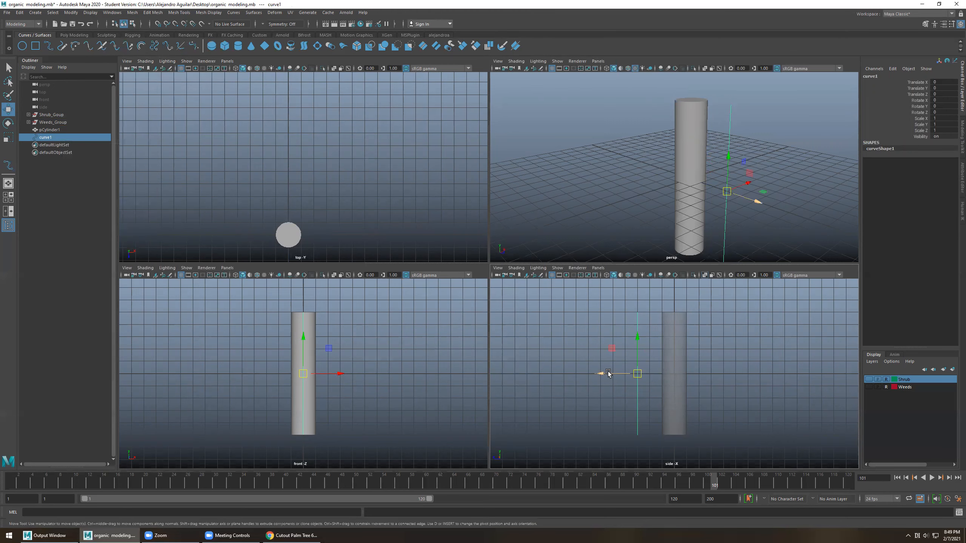
left_click_drag(603, 373, 671, 375)
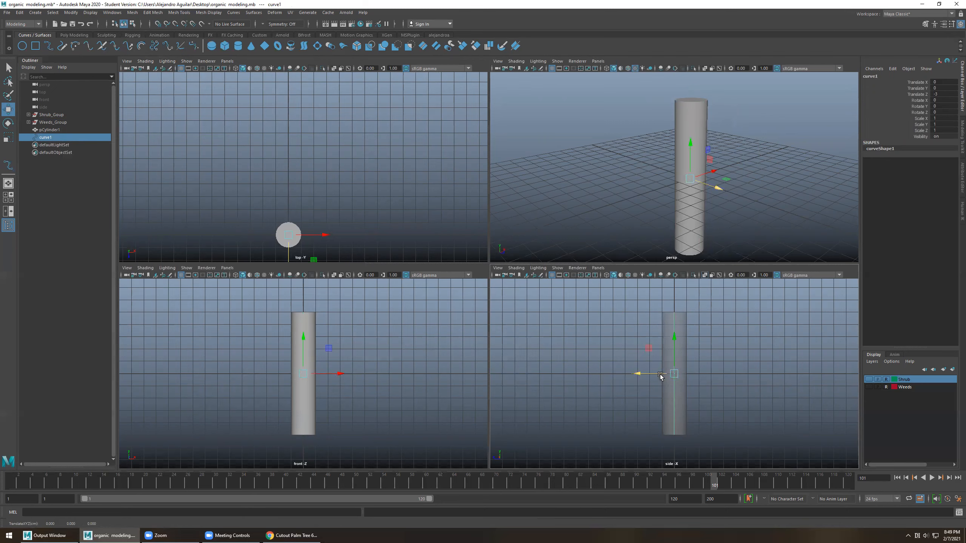
Try selecting the cylinder and the curve inside it together in the side view, and clear the selection
left_click(684, 350)
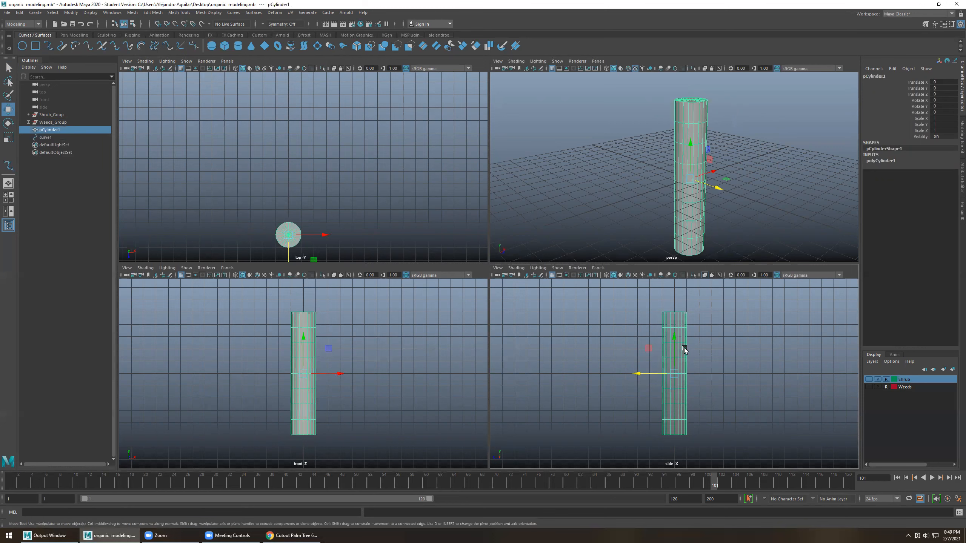
left_click(675, 318)
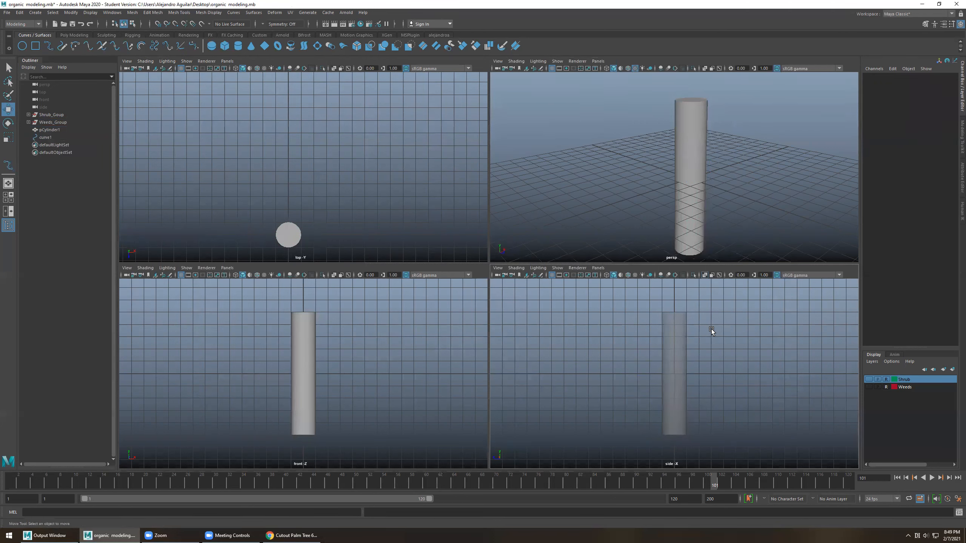
left_click(682, 344)
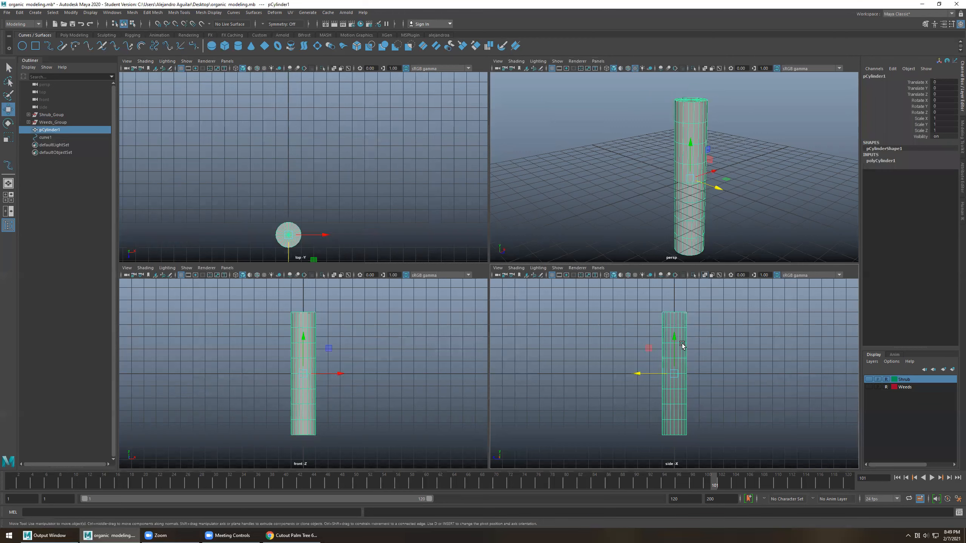
left_click_drag(682, 344, 613, 368)
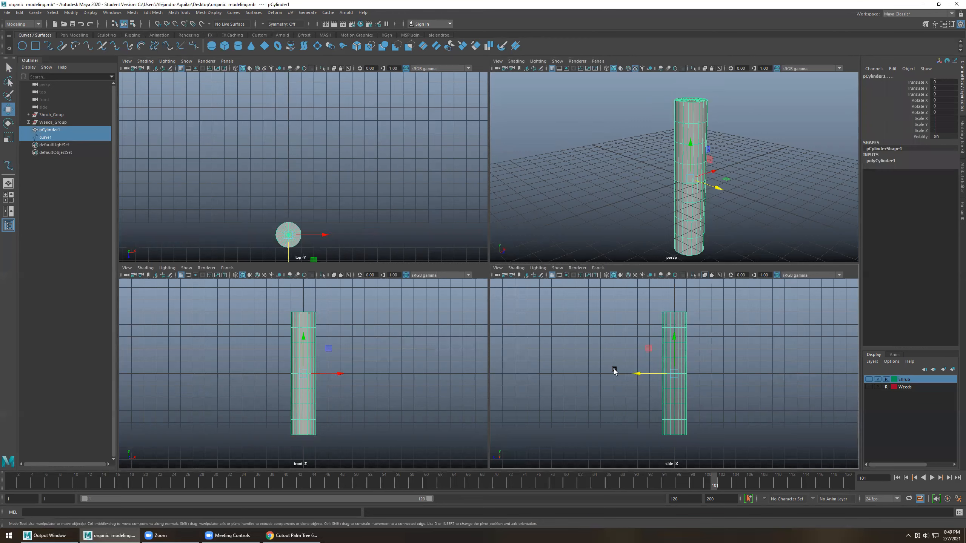
left_click(703, 364)
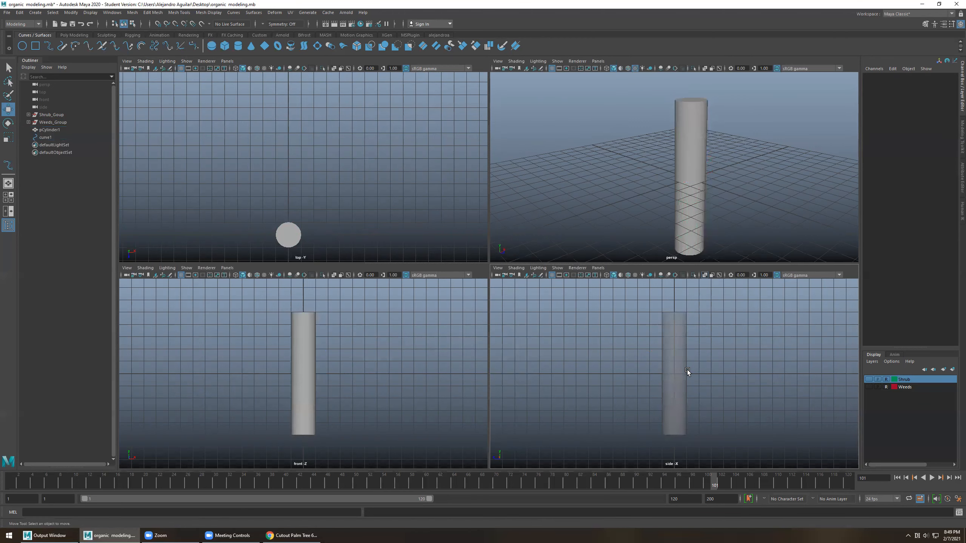
Select the cylinder and add the curve to the selection, try moving both in the side view and undo that move
left_click(682, 360)
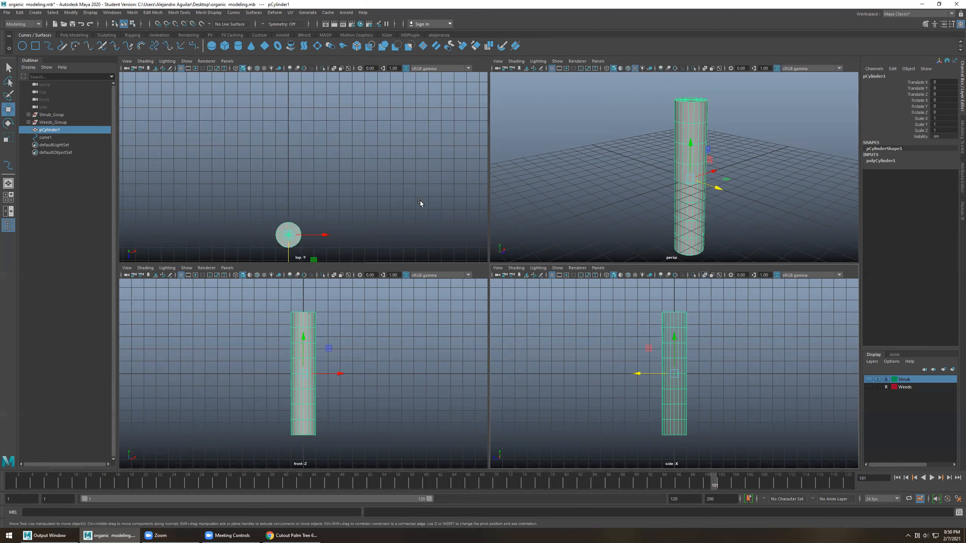
left_click(46, 137, "ctrl")
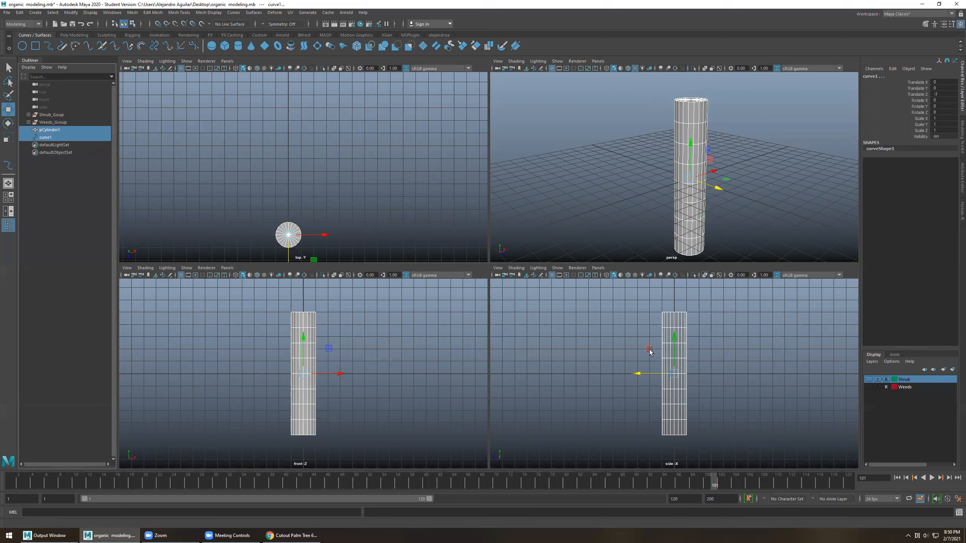
left_click_drag(649, 349, 606, 345)
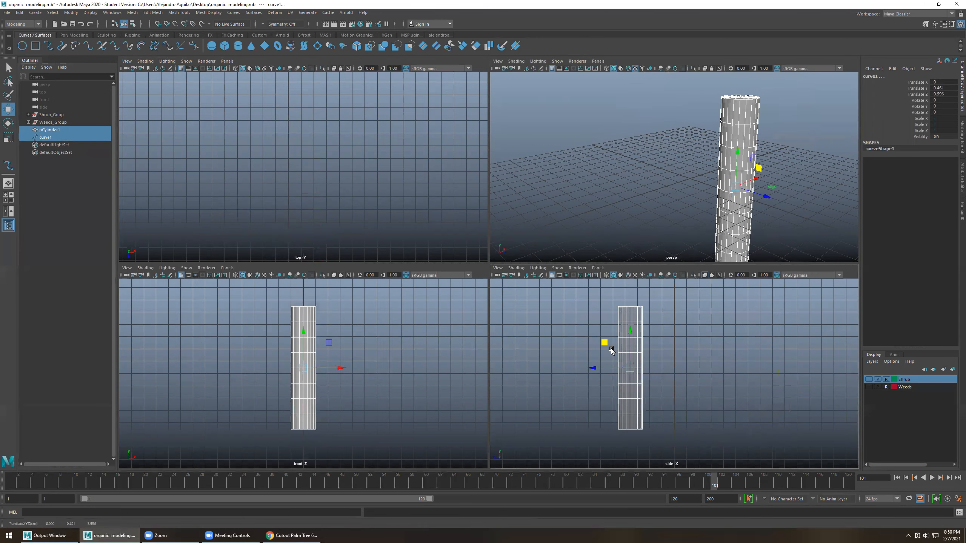
key("ctrl+z")
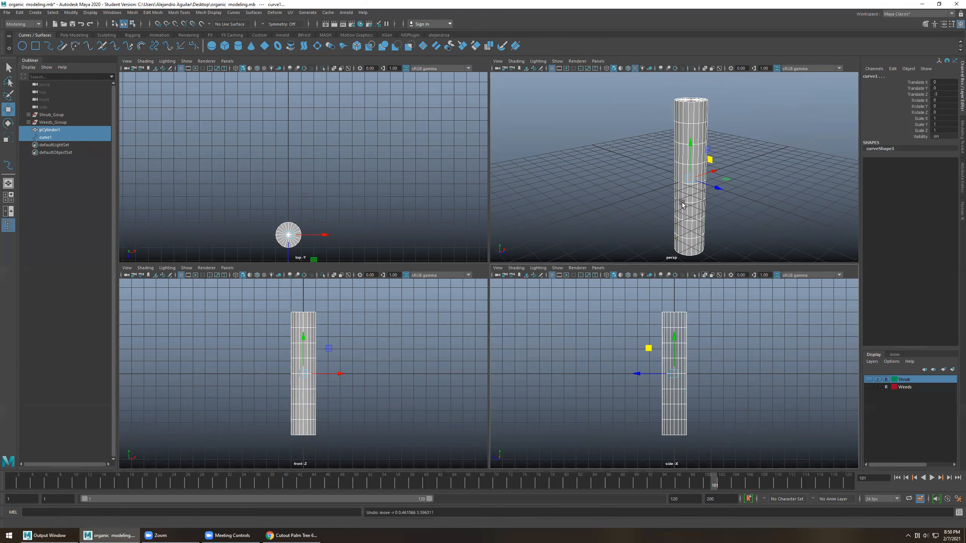
Apply a Curve Warp deformer to the selected cylinder and curve, view its settings and clear the selection
left_click(275, 12)
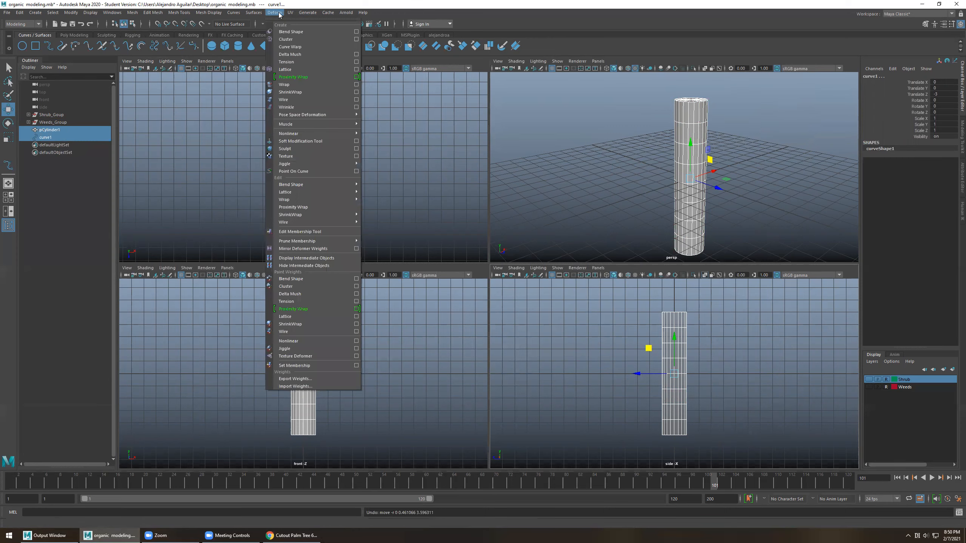
left_click(288, 47)
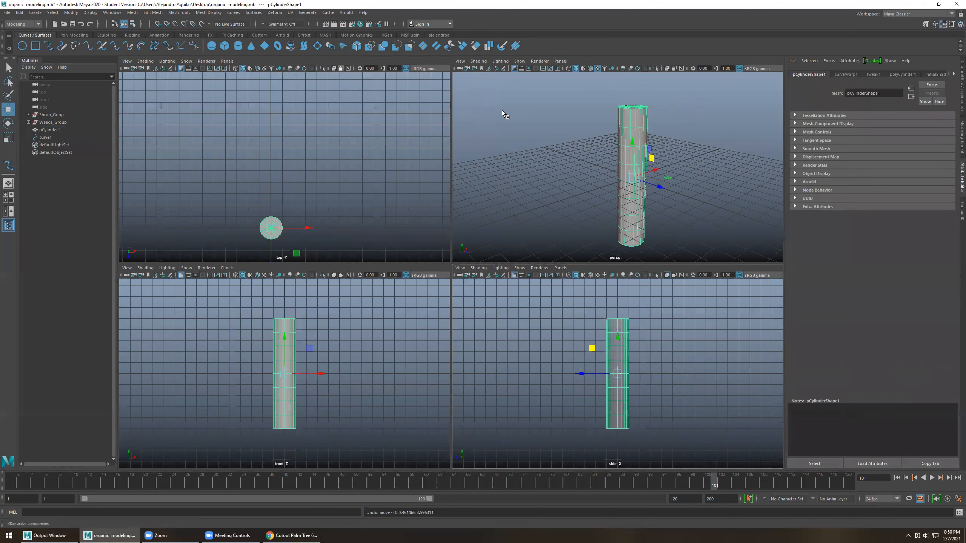
left_click(847, 74)
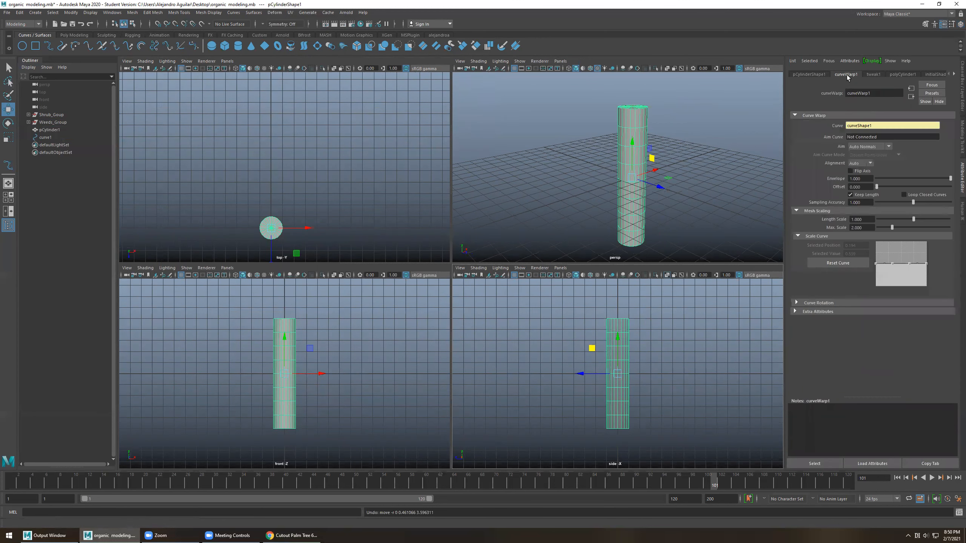
left_click(729, 181)
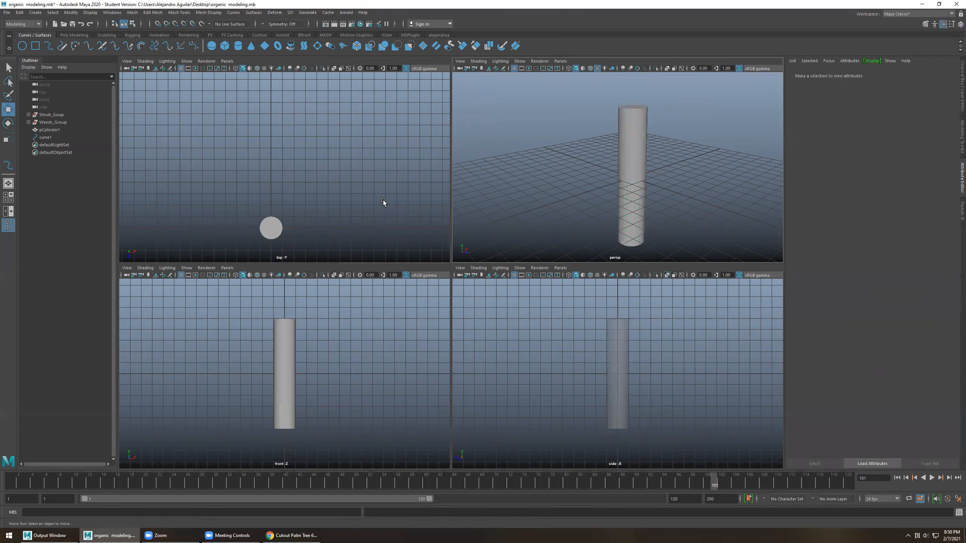
Switch the curve to control vertex mode and select its topmost control vertex in the side view
left_click(42, 138)
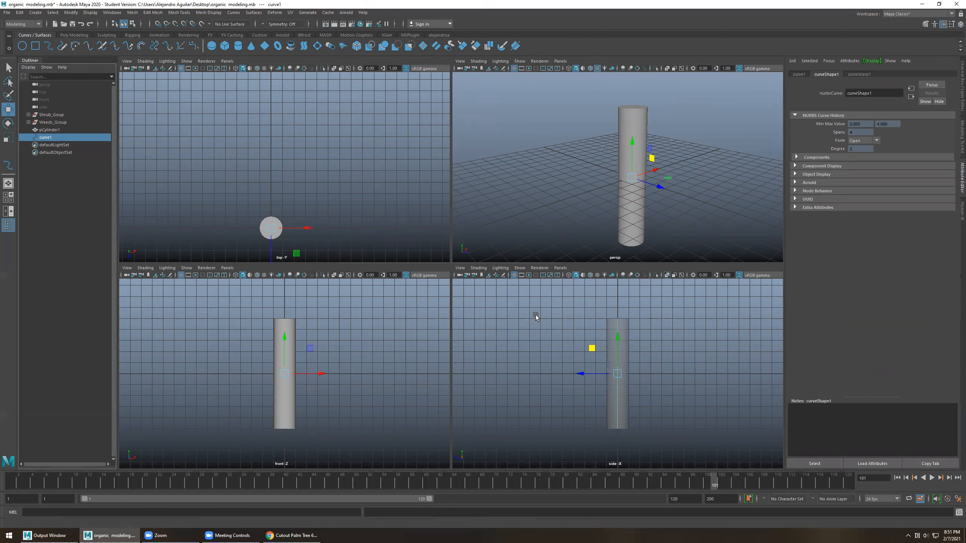
right_click(517, 297)
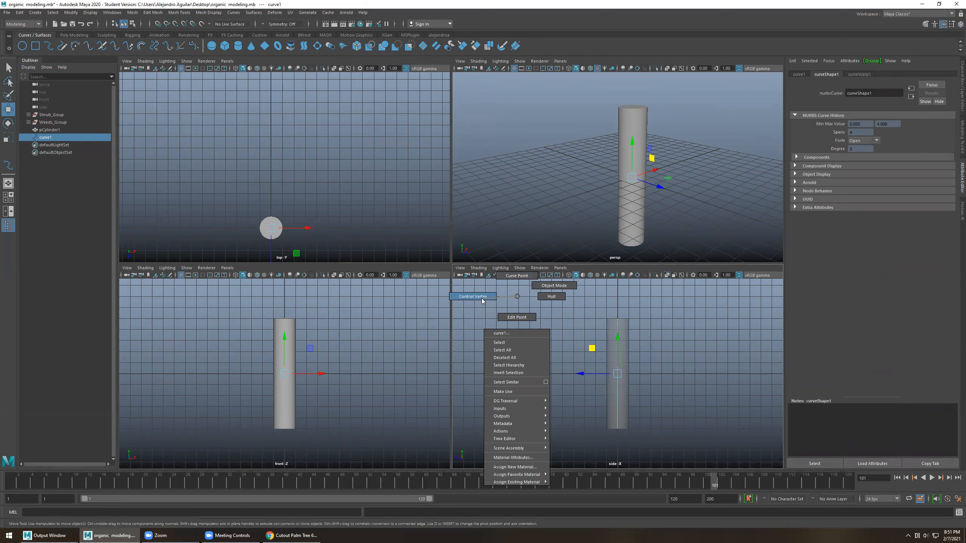
right_click_drag(483, 301, 481, 300)
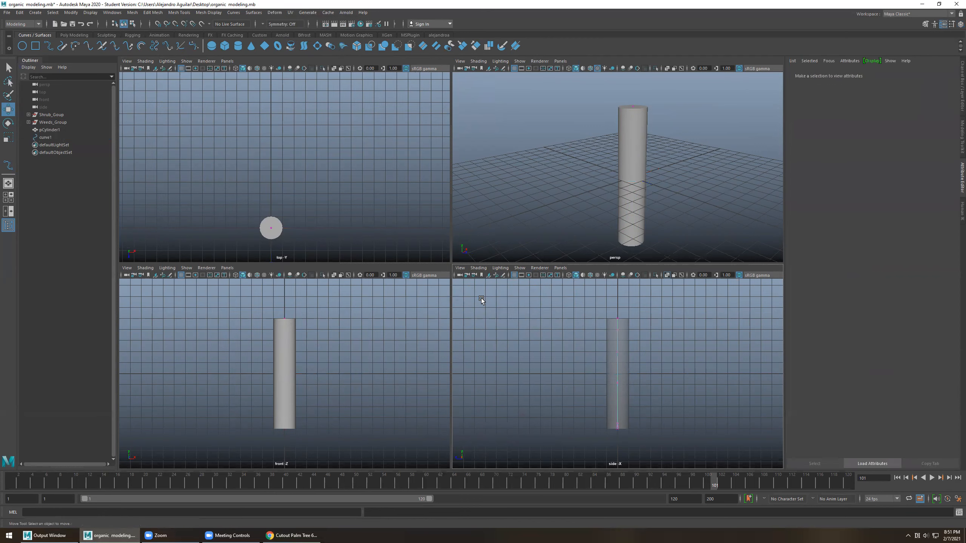
left_click_drag(579, 298, 640, 328)
Try bending the trunk by moving only the curve's top control vertex along Z, and undo the moves
left_click_drag(580, 319, 548, 330)
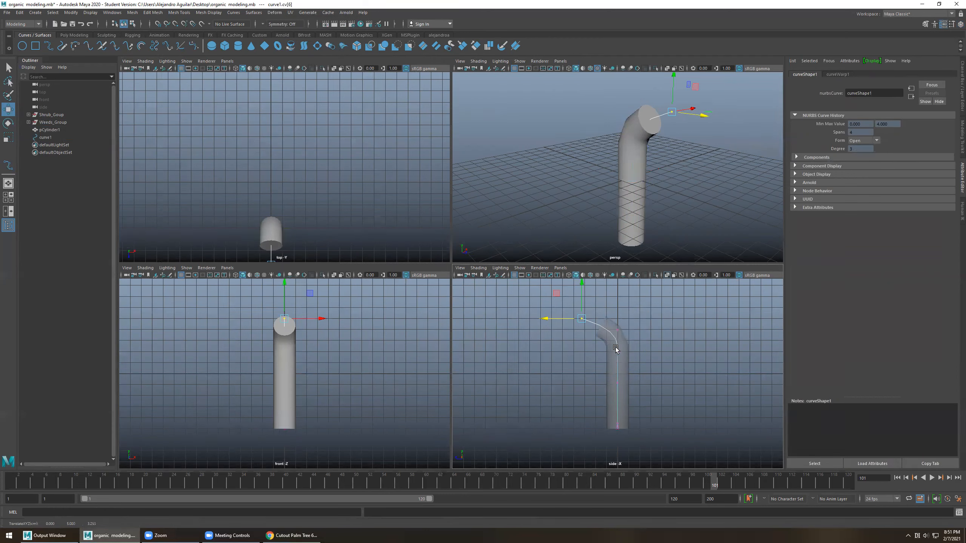
key("ctrl+z")
left_click_drag(582, 320, 562, 324)
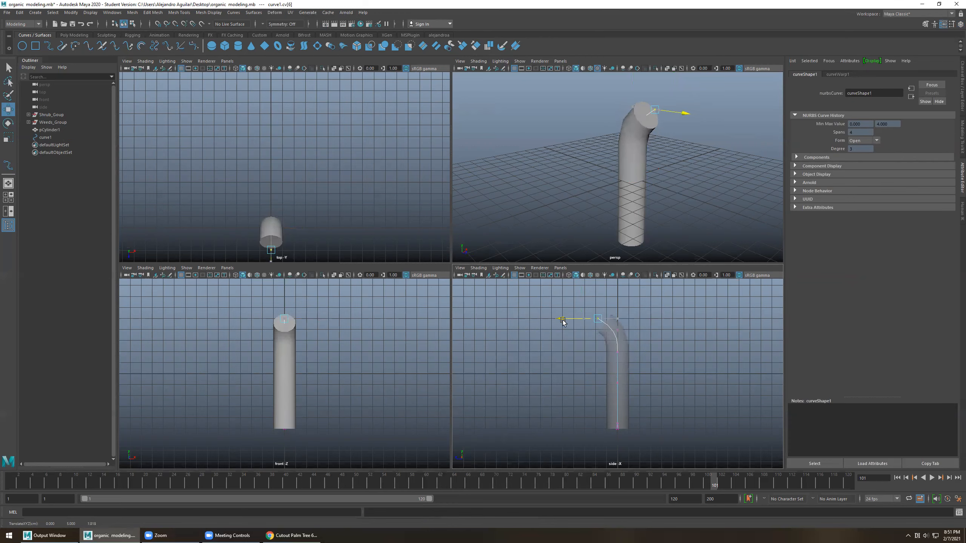
key("ctrl+z")
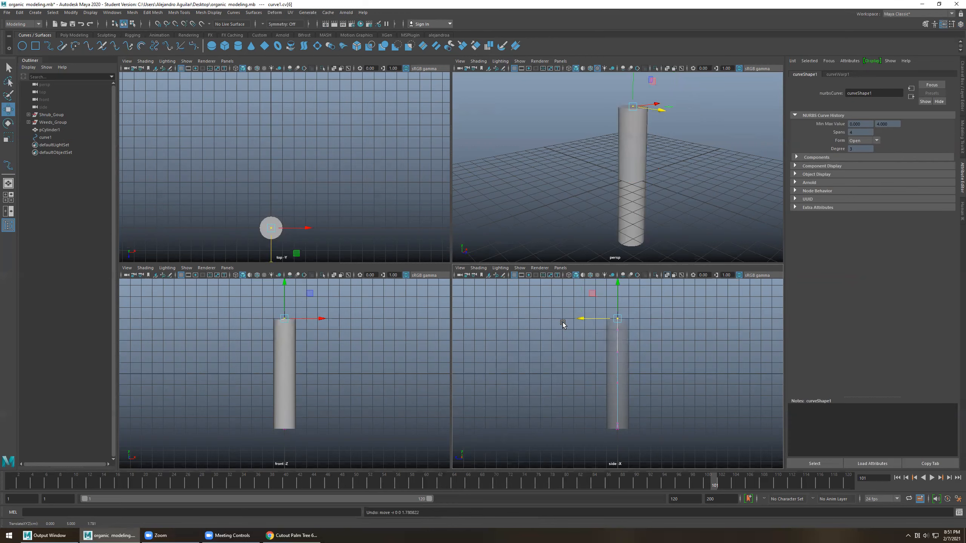
Bring up the palm tree reference image in Chrome over the modelling views
left_click(292, 536)
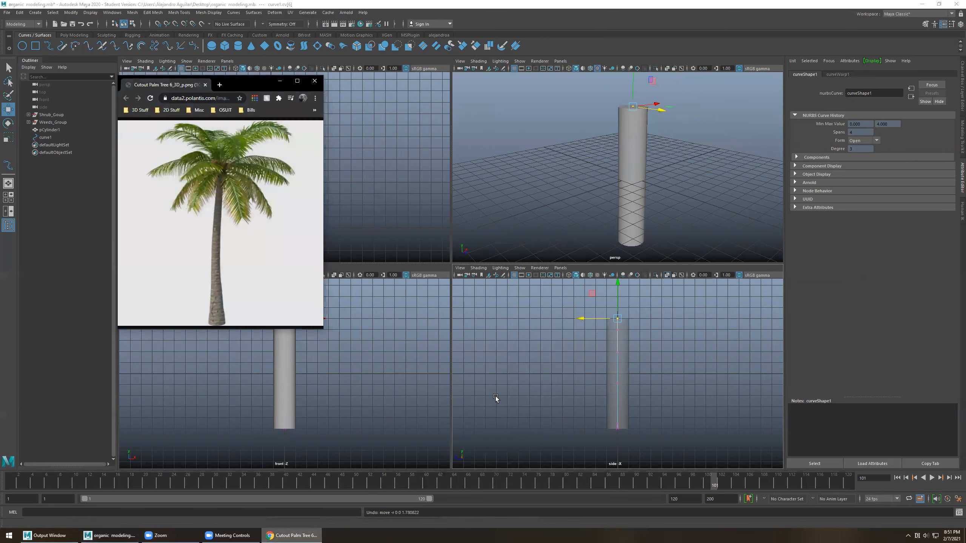
left_click_drag(543, 345, 558, 346, "alt")
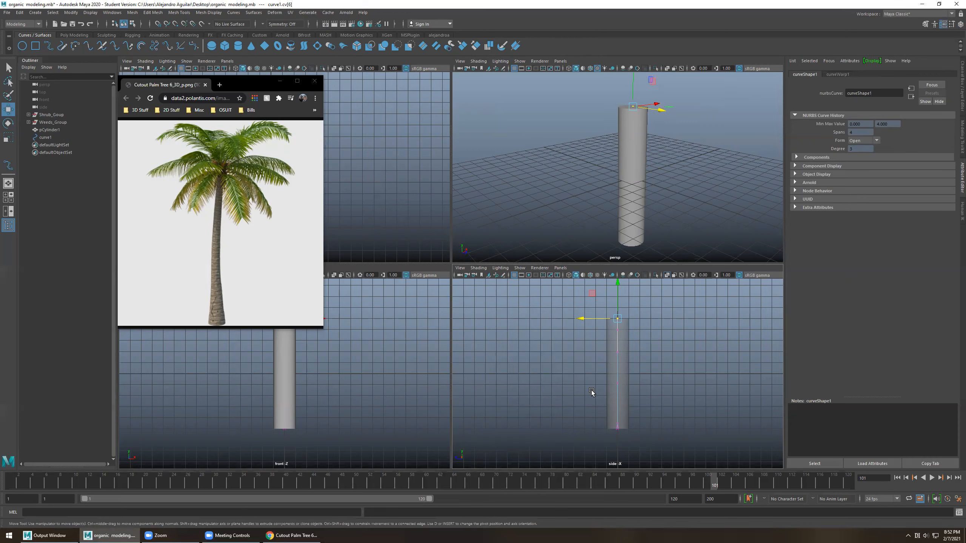
With Soft Select on, move the curve's top control vertex to about -1.4 in Z and rotate it slightly to lean the trunk
key("b")
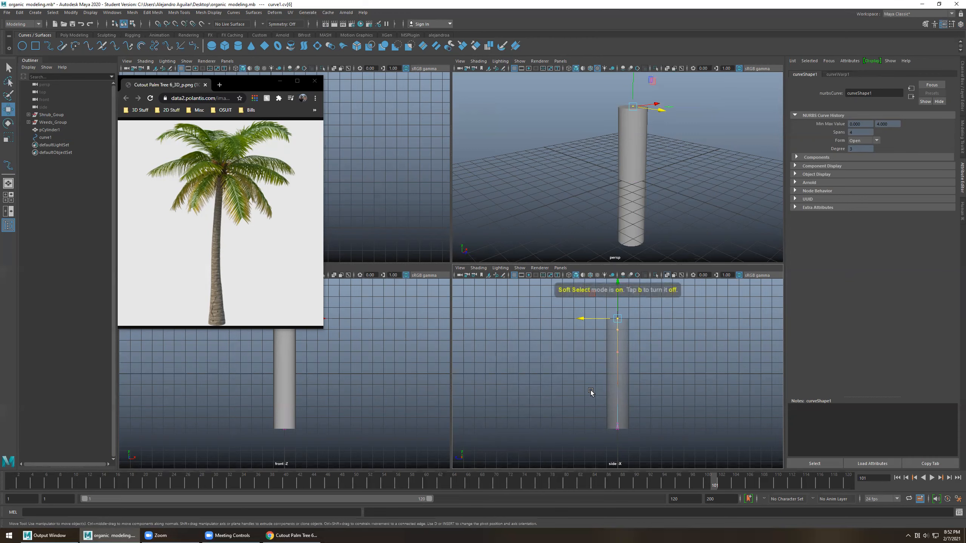
left_click_drag(588, 320, 596, 319)
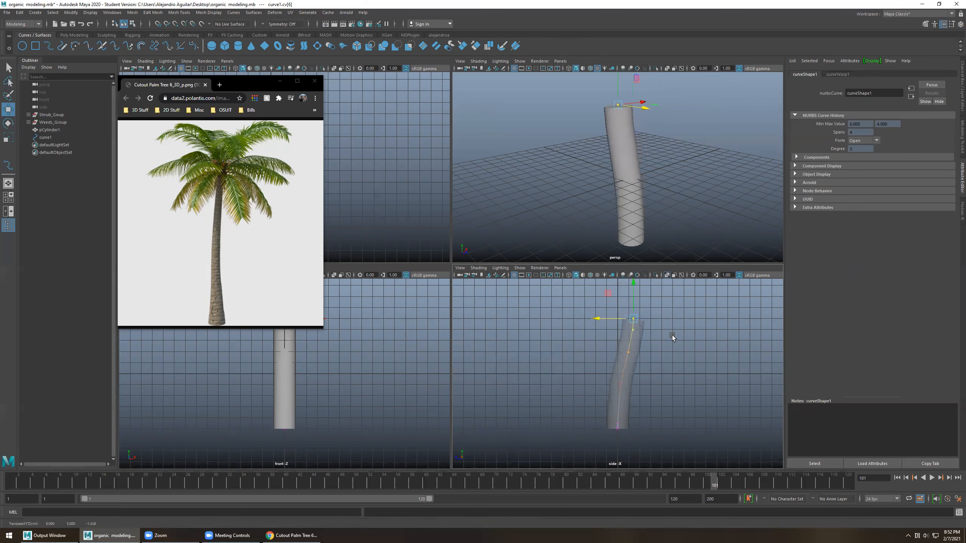
key("e")
mouse_move(659, 338)
left_mouse_down()
mouse_move(645, 354)
mouse_move(662, 350)
left_mouse_up()
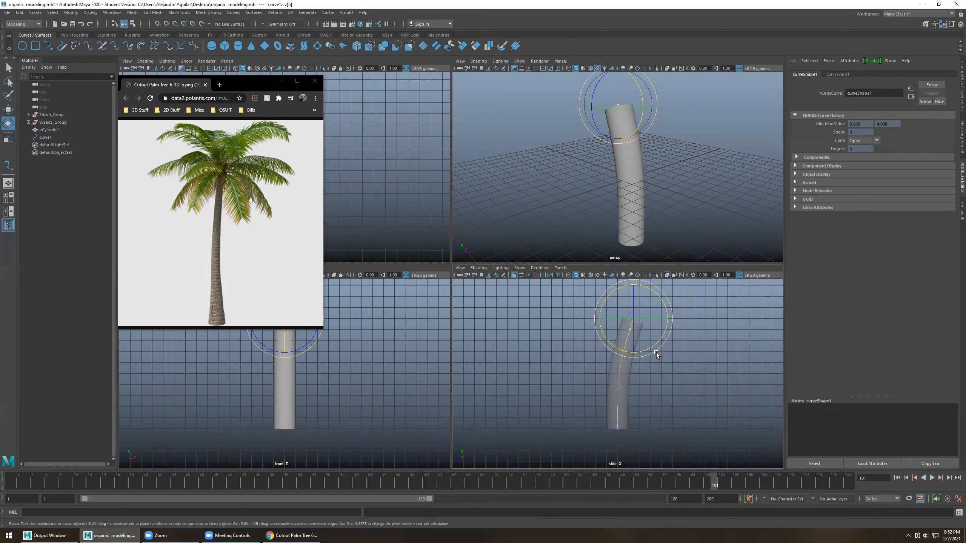
Try twice to bend the trunk into a strong arch by rotating and moving the soft-selected top vertex, undoing each attempt
left_click_drag(654, 345, 610, 360)
key("w")
middle_click_drag(607, 290, 644, 335)
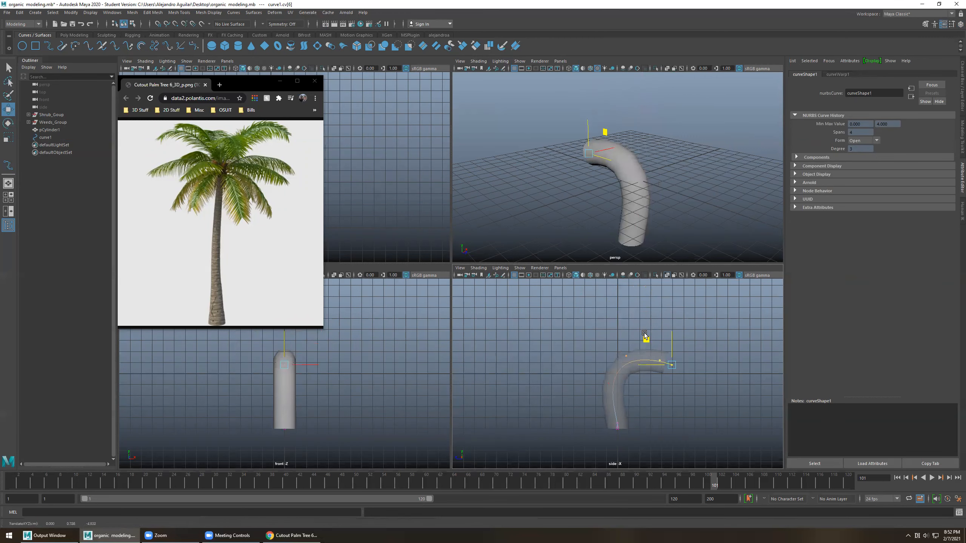
key("ctrl+z")
key("ctrl+z")
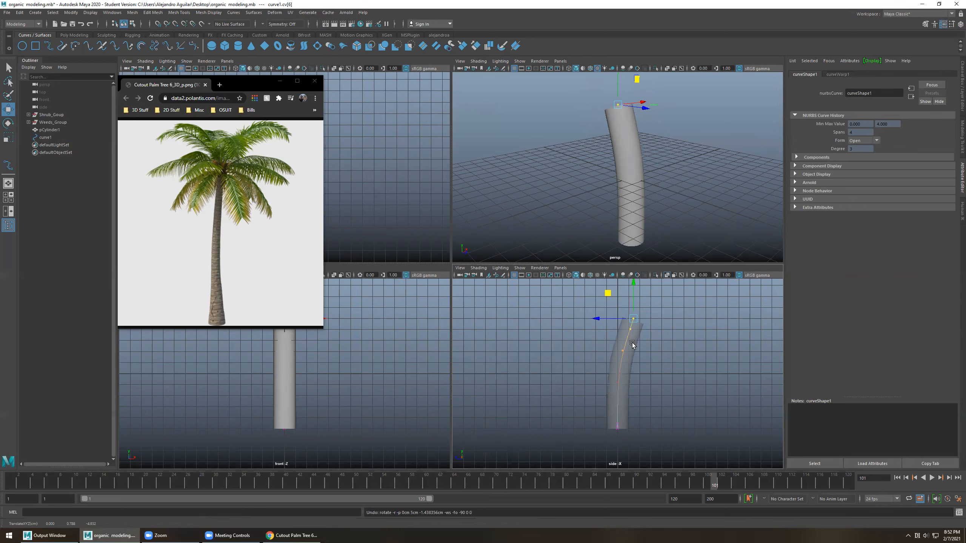
key("e")
left_click_drag(643, 345, 613, 348)
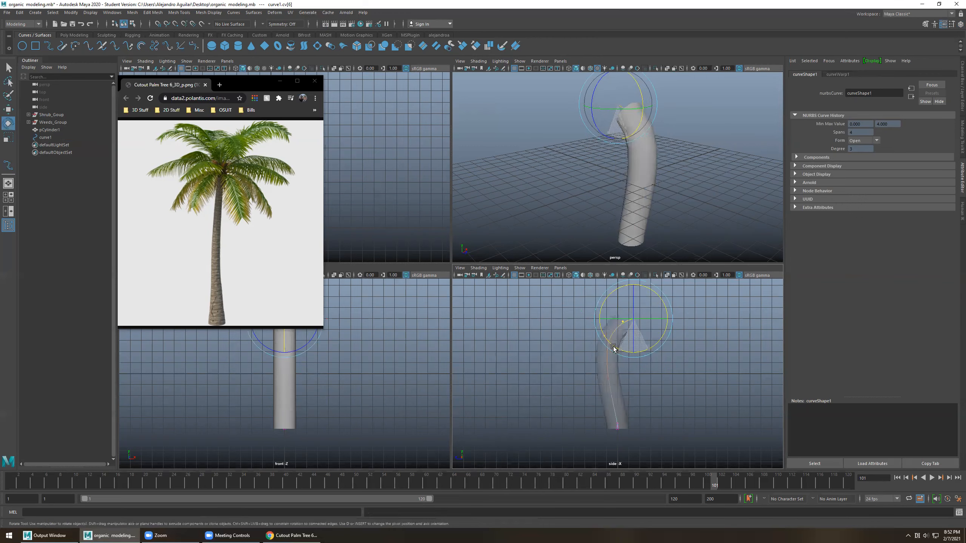
key("w")
left_click_drag(615, 298, 650, 345)
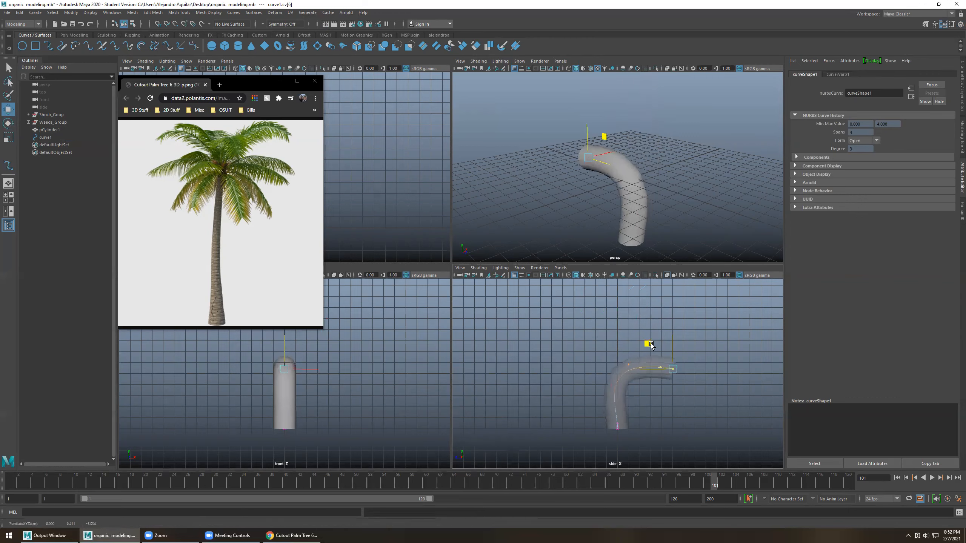
key("ctrl+z")
key("ctrl+z")
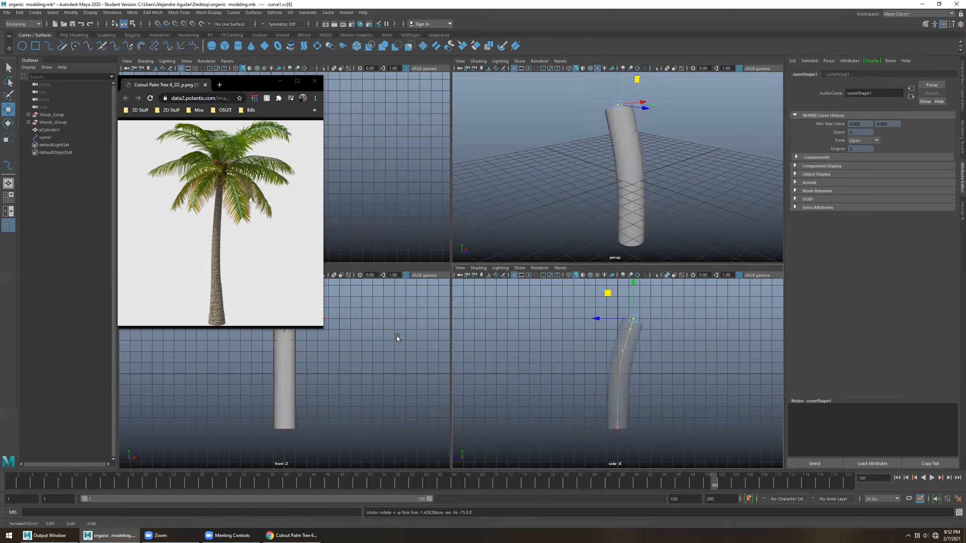
Move the palm reference window clear of the trunk in the front view and turn on X-Ray shading there
left_click(235, 84)
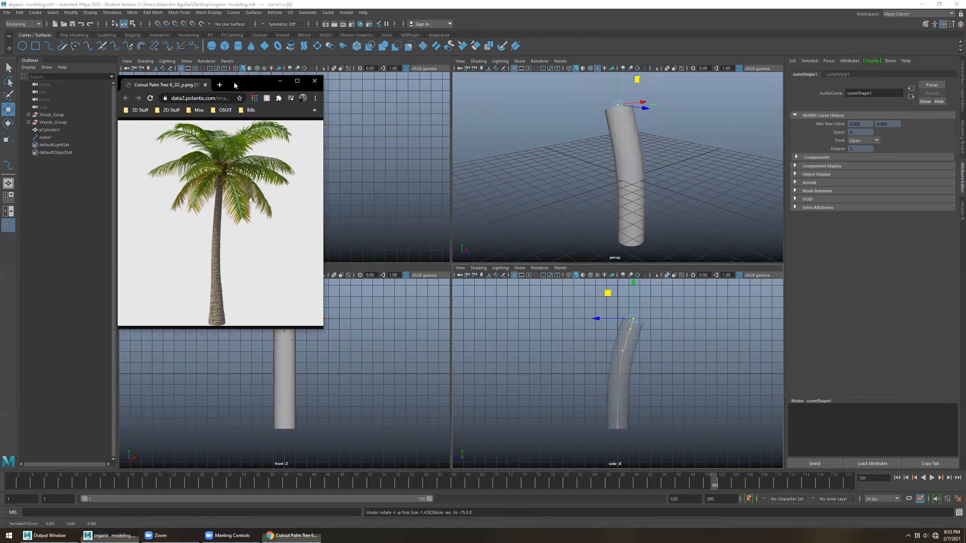
left_click_drag(234, 80, 133, 61)
left_click(395, 347)
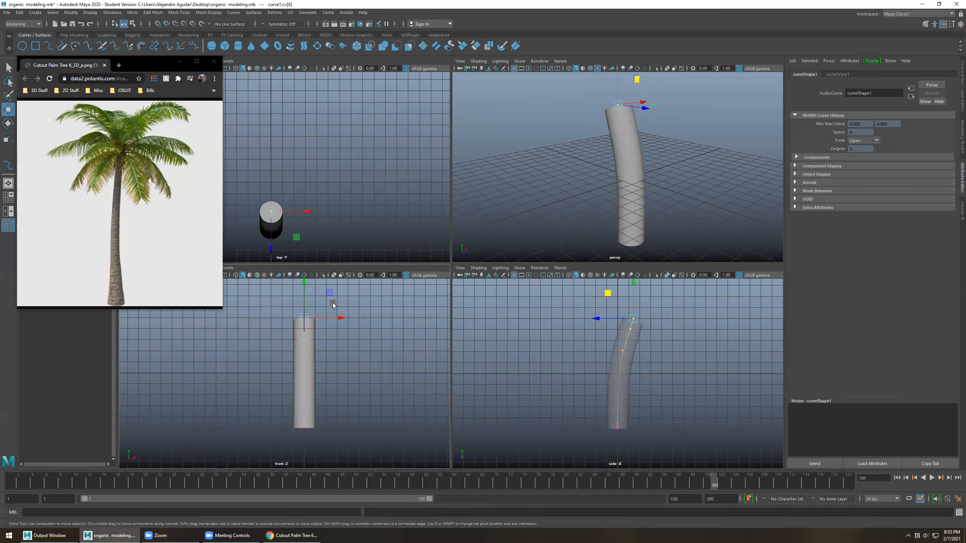
left_click(333, 275)
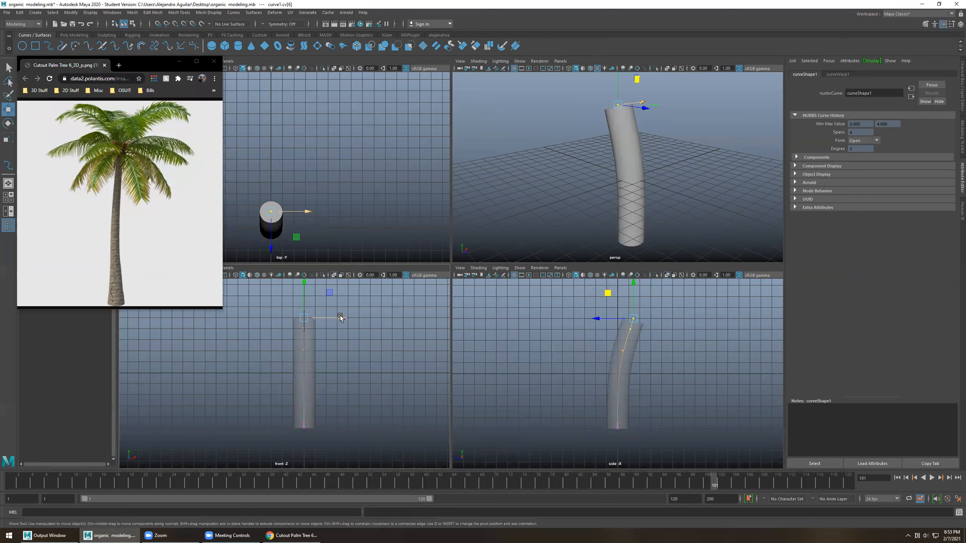
Shift the guide curve's top vertex toward negative X in the front view, and offset its bottom vertex in X and Z
mouse_move(341, 318)
left_mouse_down()
mouse_move(322, 318)
mouse_move(315, 329)
mouse_move(323, 320)
left_mouse_up()
key("e")
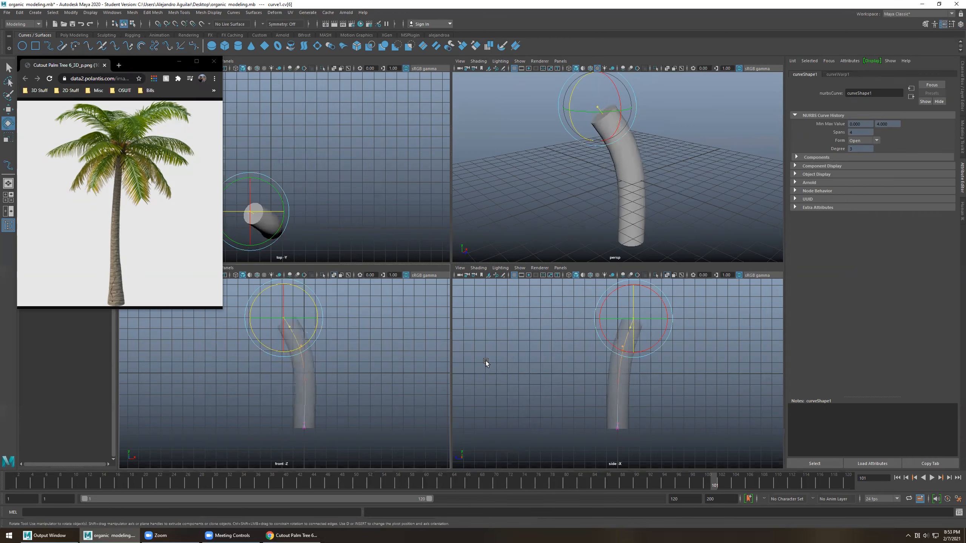
left_click(304, 431)
left_click(302, 425)
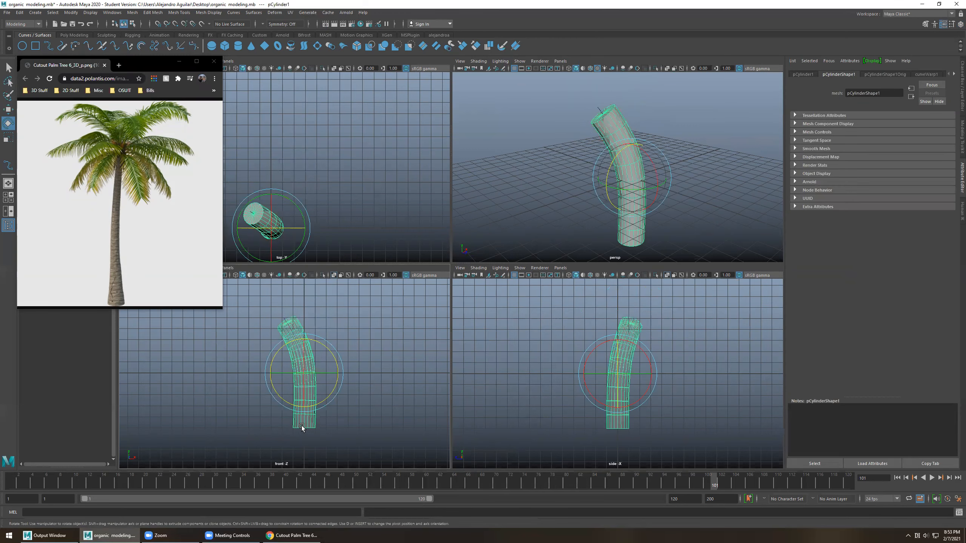
left_click(290, 445)
left_click_drag(287, 444, 335, 418)
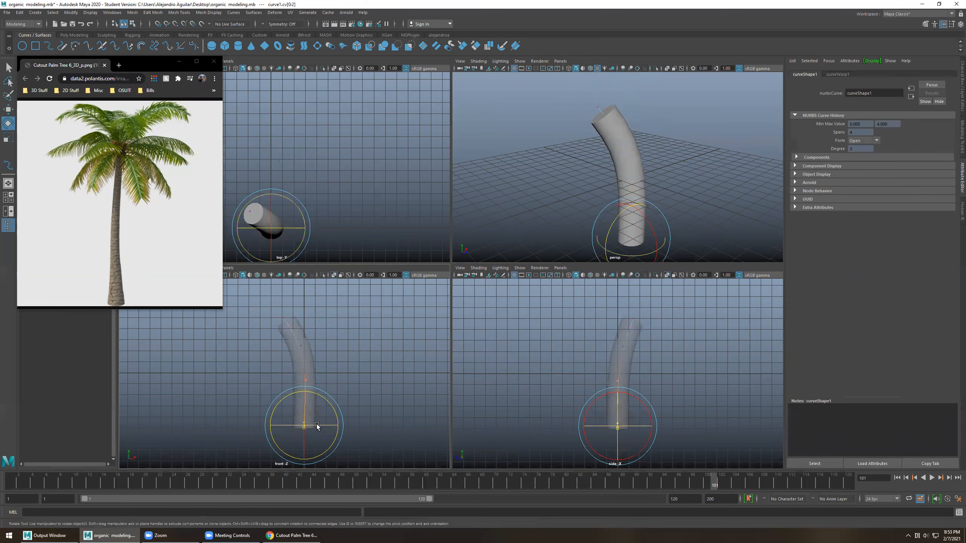
key("w")
left_click_drag(330, 424, 344, 423)
left_click_drag(581, 426, 571, 422)
Select the guide curve in the enlarged perspective view and show the curveWarp1 attributes
left_click_drag(590, 217, 654, 222, "alt")
key("space")
left_click_drag(574, 224, 358, 216, "alt")
left_click_drag(478, 118, 538, 165)
left_click(542, 190)
left_click_drag(521, 243, 485, 201, "alt")
left_click(484, 201)
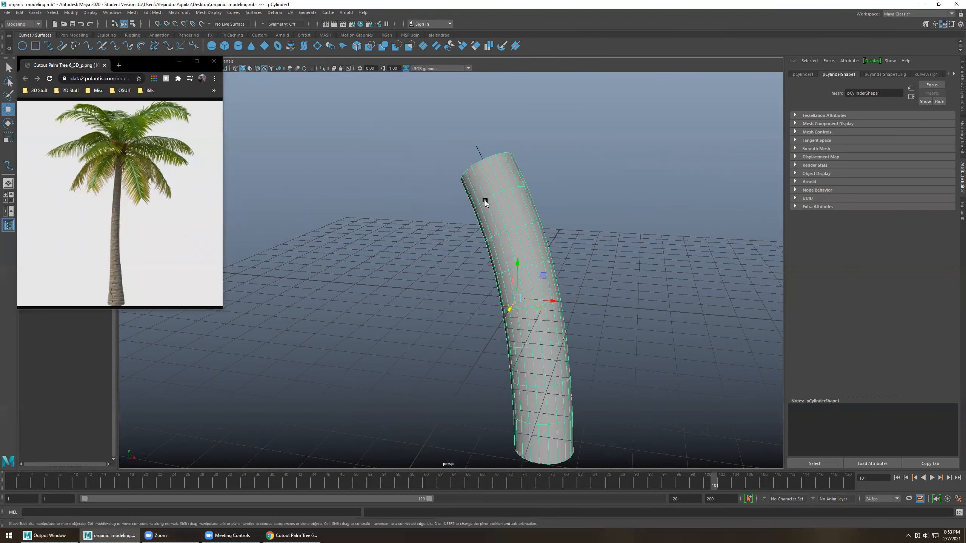
left_click(482, 150)
left_click_drag(558, 240, 556, 195, "alt")
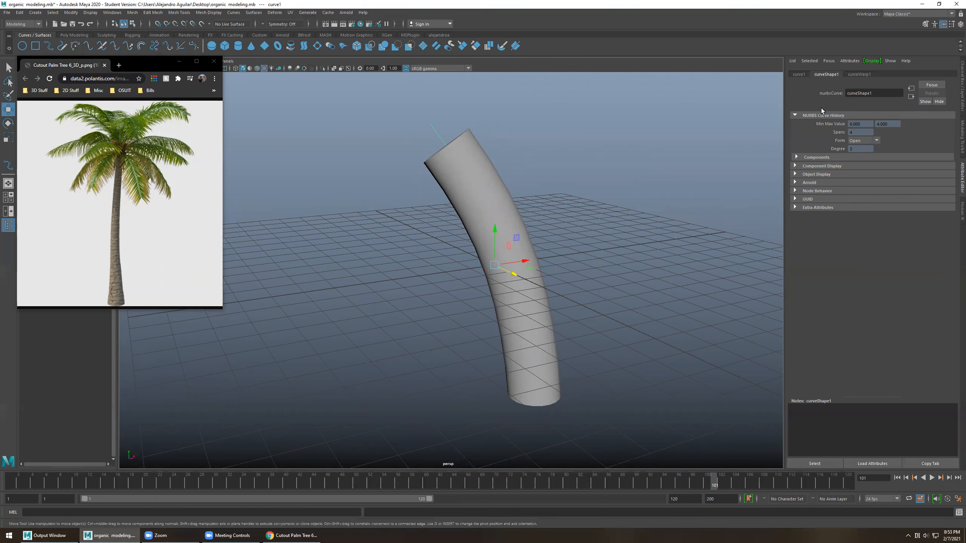
left_click(856, 74)
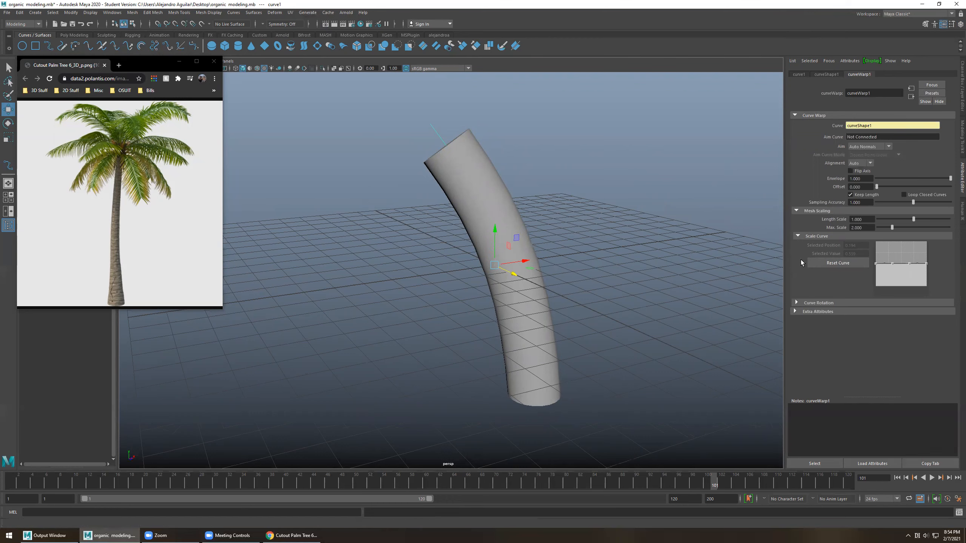
Taper the trunk with the Curve Warp's Scale Curve, sloping it from mid-scale at the base to about 0.12 at the tip
left_click(875, 264)
left_click_drag(875, 264, 870, 254)
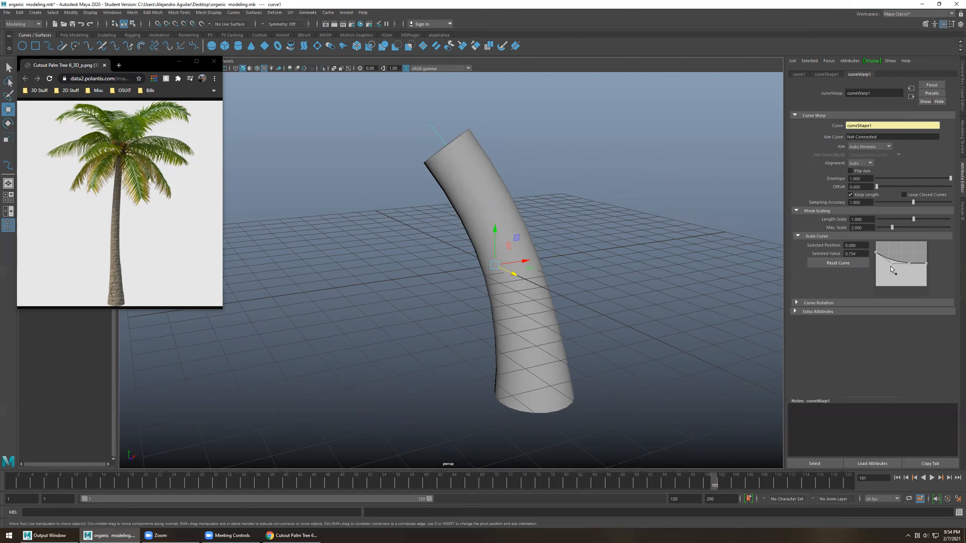
left_click_drag(892, 266, 928, 271)
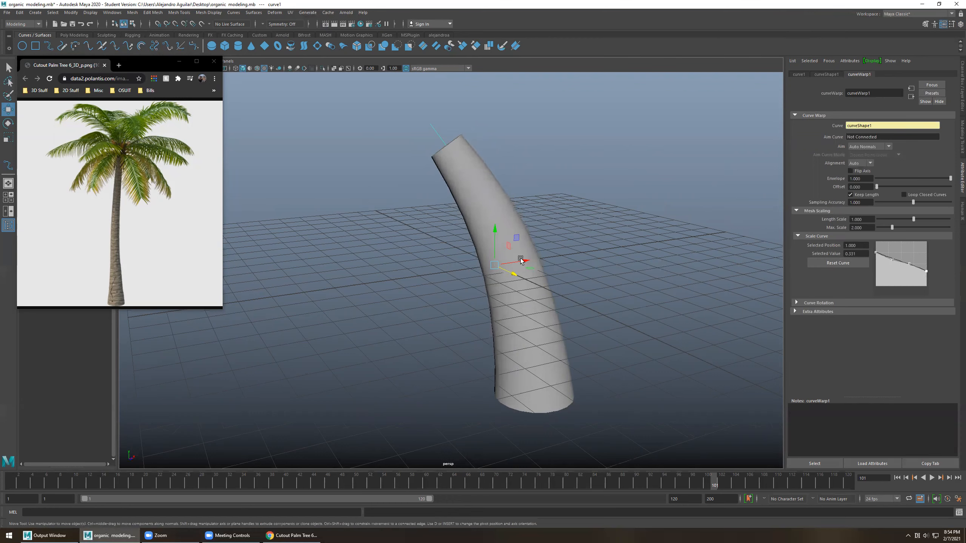
left_click_drag(560, 164, 571, 183, "alt")
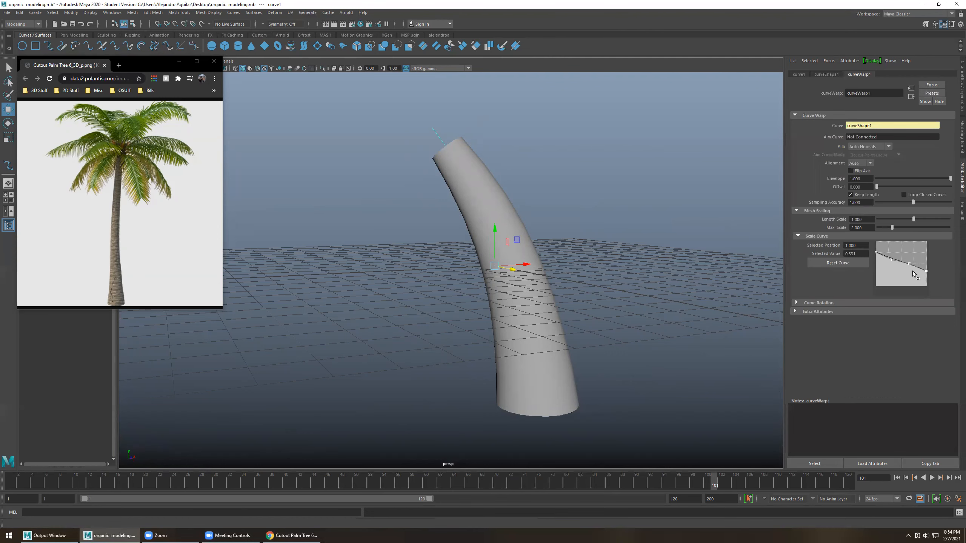
left_click_drag(875, 253, 926, 281)
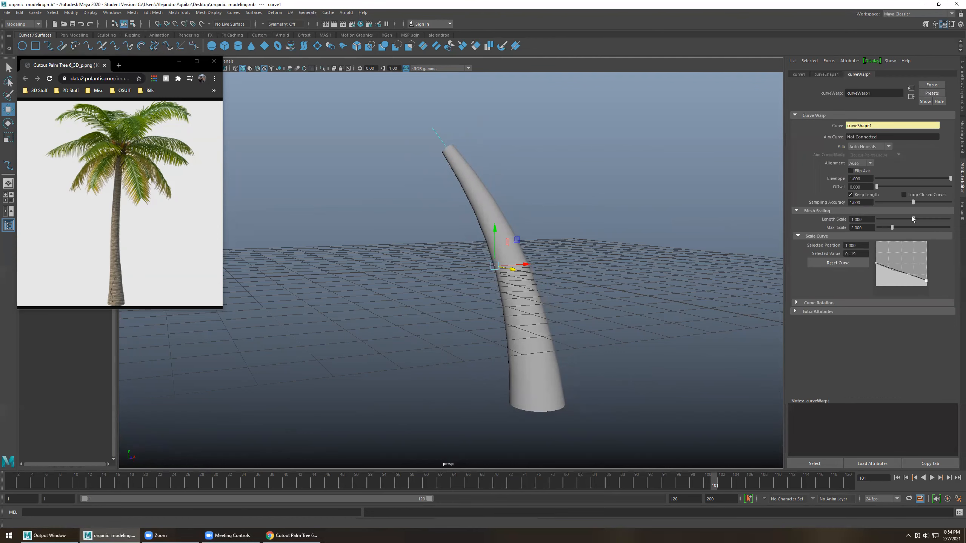
Try a bulging trunk with Length Scale 1.022, Max Scale 2.419 and the Scale Curve's middle points raised
left_click_drag(911, 221, 895, 229)
left_click(893, 271)
left_click_drag(894, 271, 910, 269)
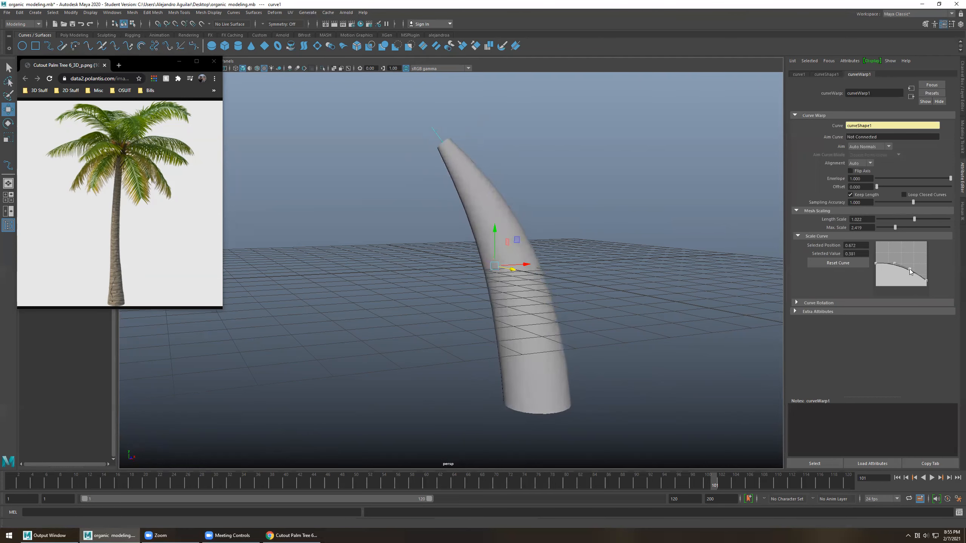
left_click_drag(549, 219, 534, 220, "alt")
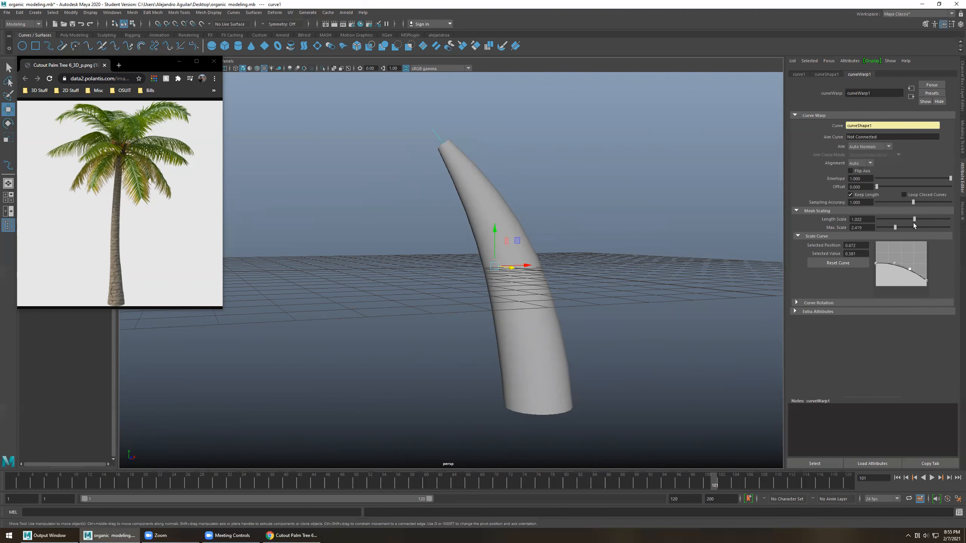
Set Length Scale to 2.000 and Max Scale to about 3.23, and lower the Scale Curve's middle points to flare the trunk base
left_click_drag(910, 221, 887, 230)
left_click_drag(896, 264, 908, 281)
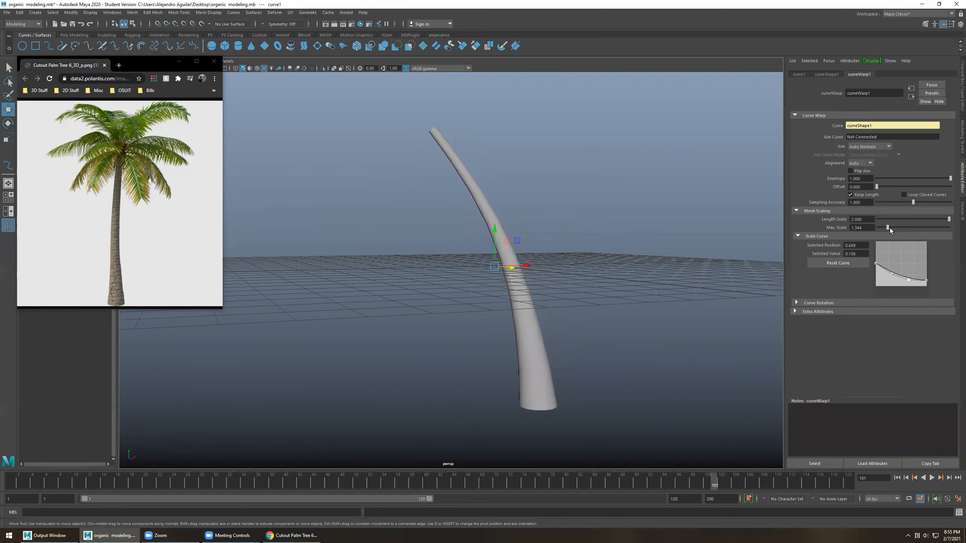
left_click_drag(887, 228, 897, 227)
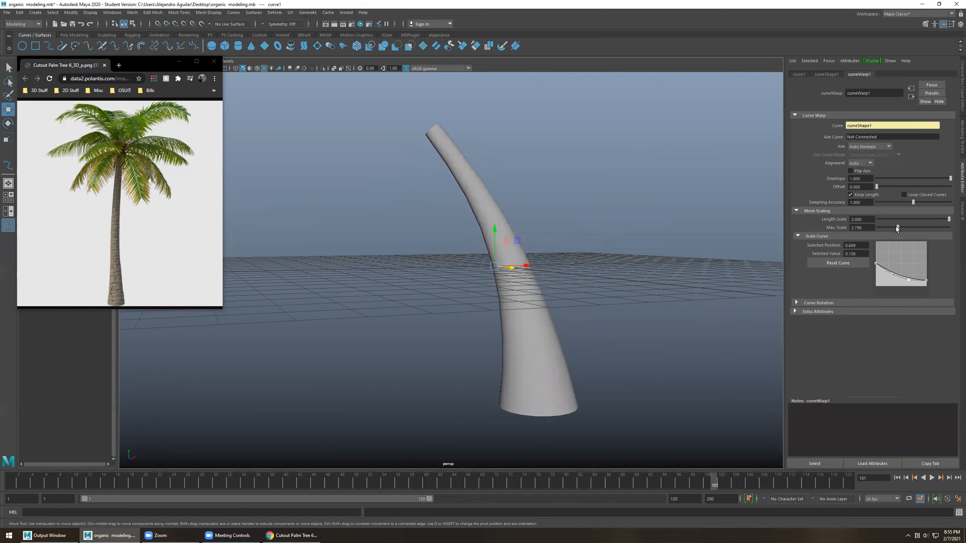
left_click_drag(897, 227, 901, 227)
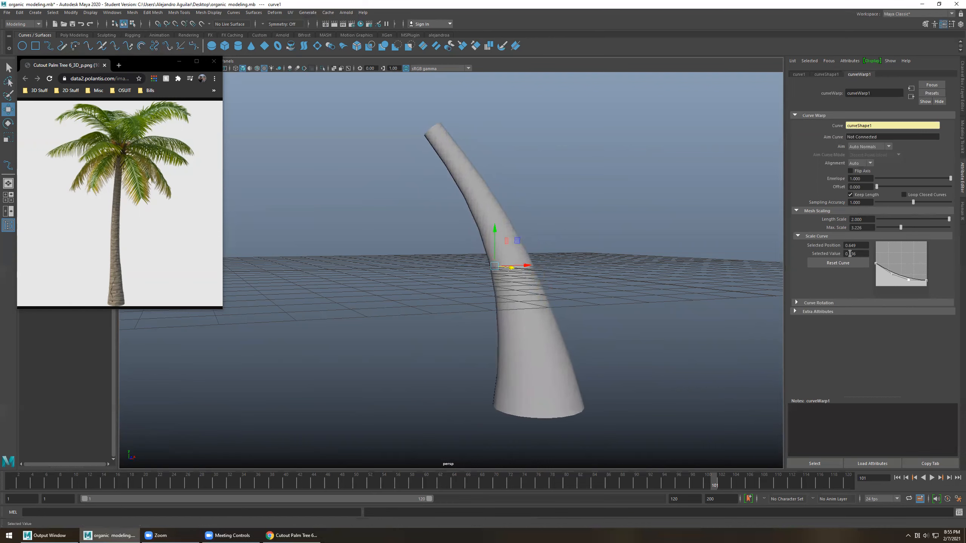
Adjust the Scale Curve into a nearly straight taper ending at about 0.195, removing extra points, and set Max Scale to about 2.15
left_click_drag(891, 273, 920, 278)
left_click(927, 282)
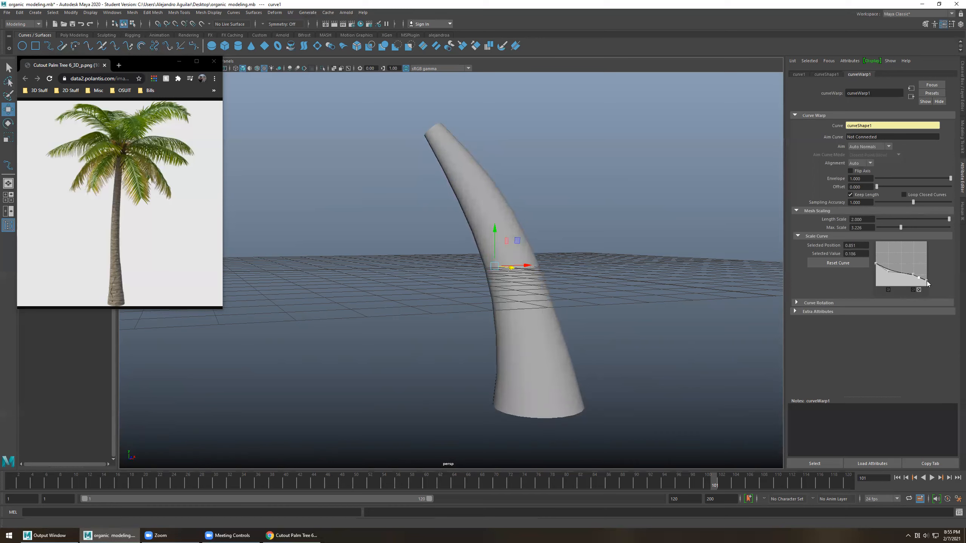
left_click(916, 279)
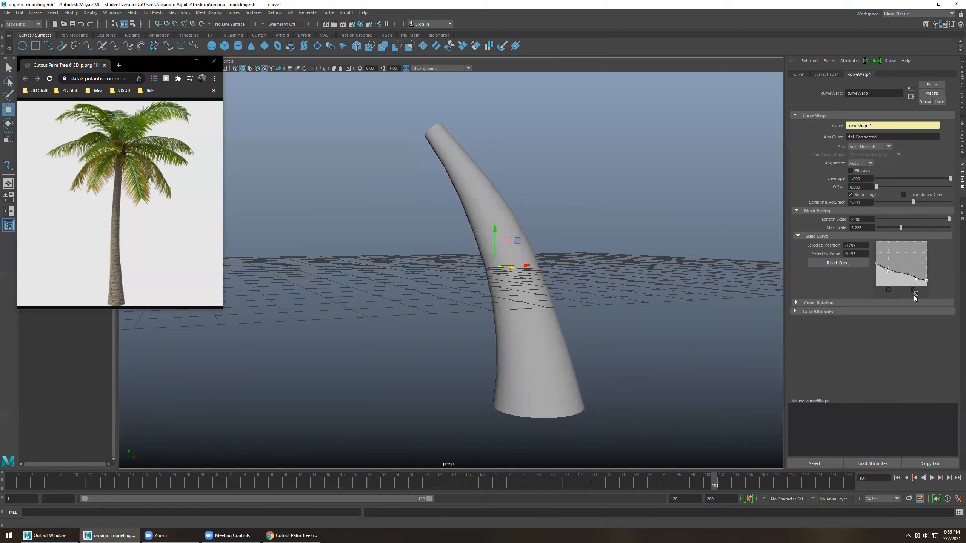
left_click_drag(916, 280, 914, 274)
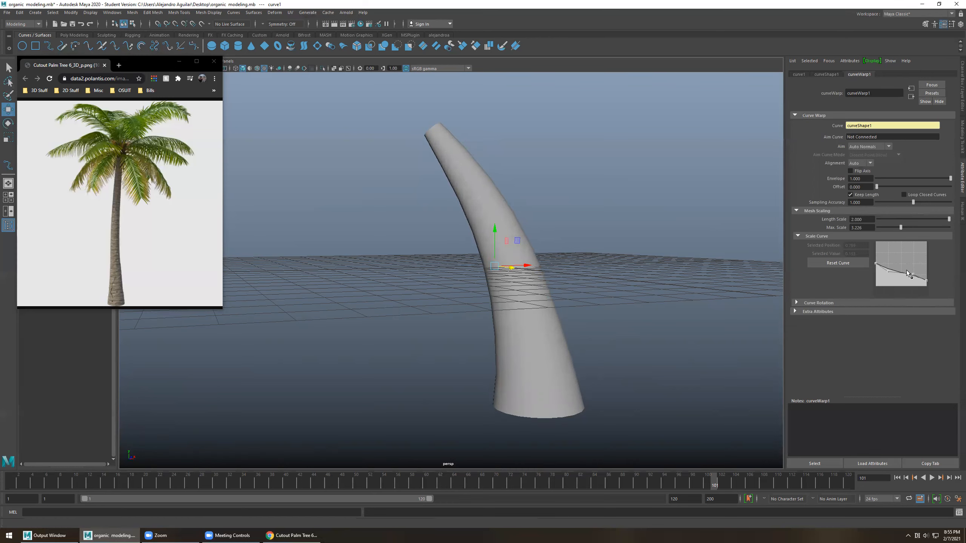
left_click_drag(888, 272, 927, 277)
left_click(912, 274)
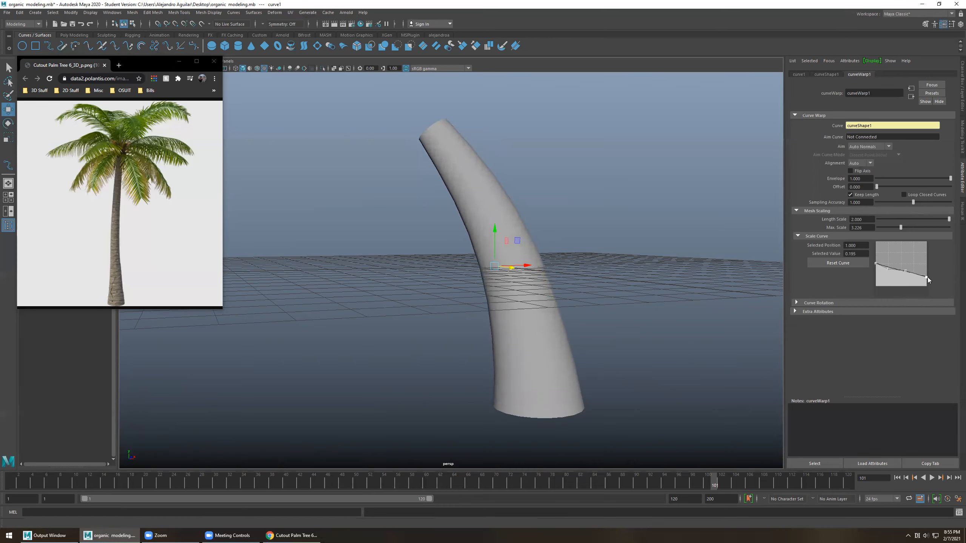
left_click_drag(895, 226, 893, 228)
left_click_drag(669, 232, 597, 238, "alt")
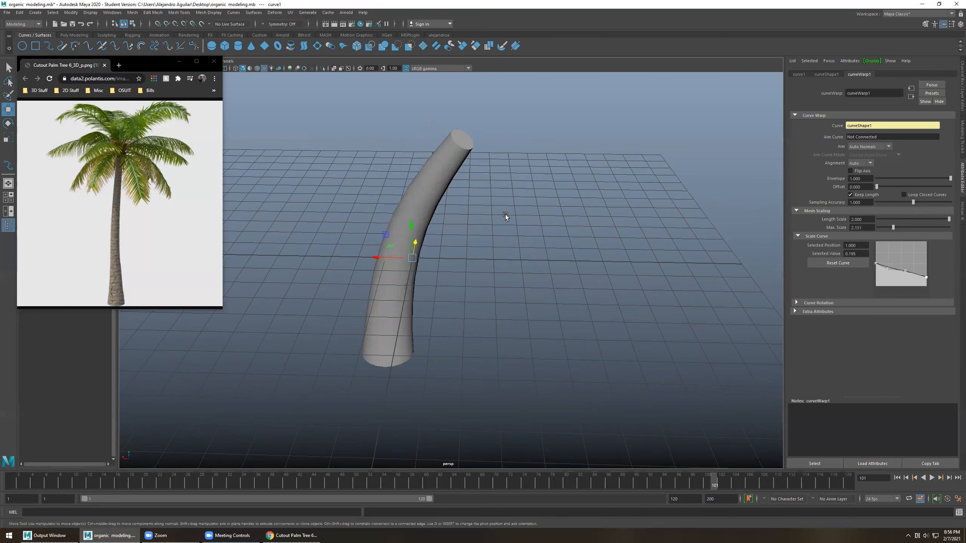
Delete the trunk cylinder's construction history and show its transform channels
left_click(446, 181)
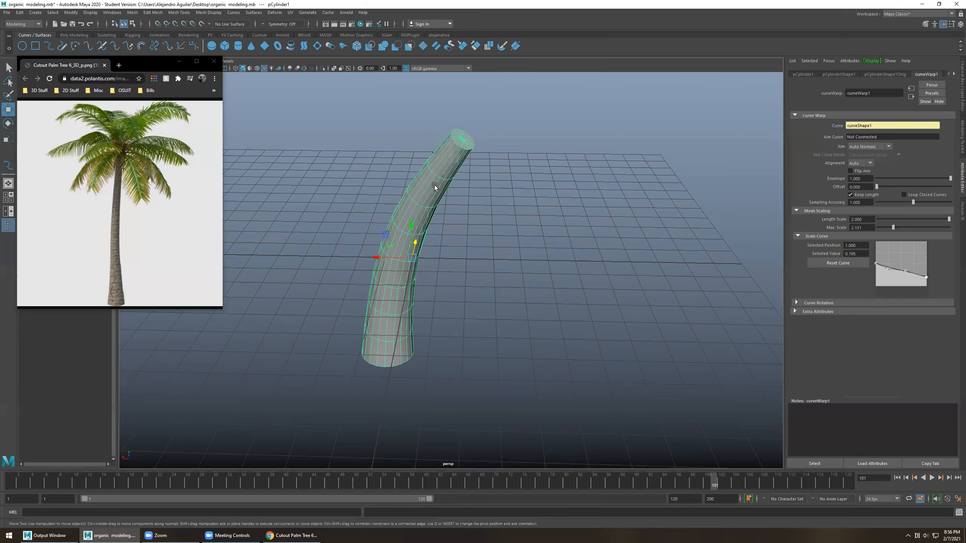
left_click(71, 12)
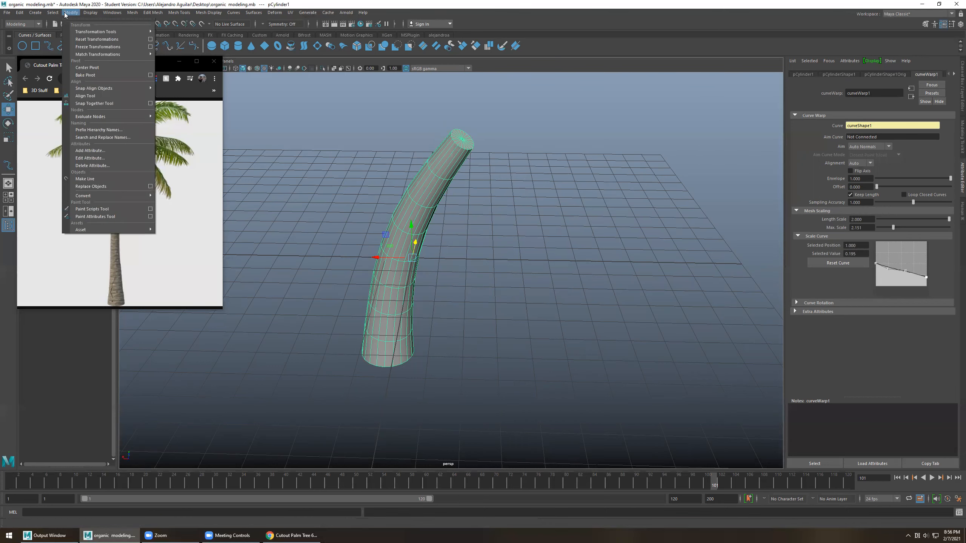
left_click(19, 12)
mouse_move(59, 102)
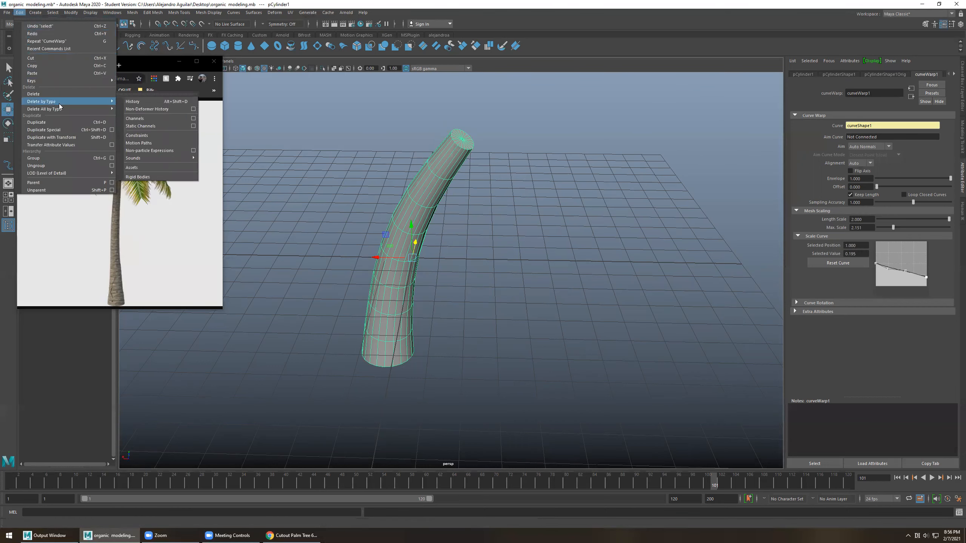
left_click(133, 102)
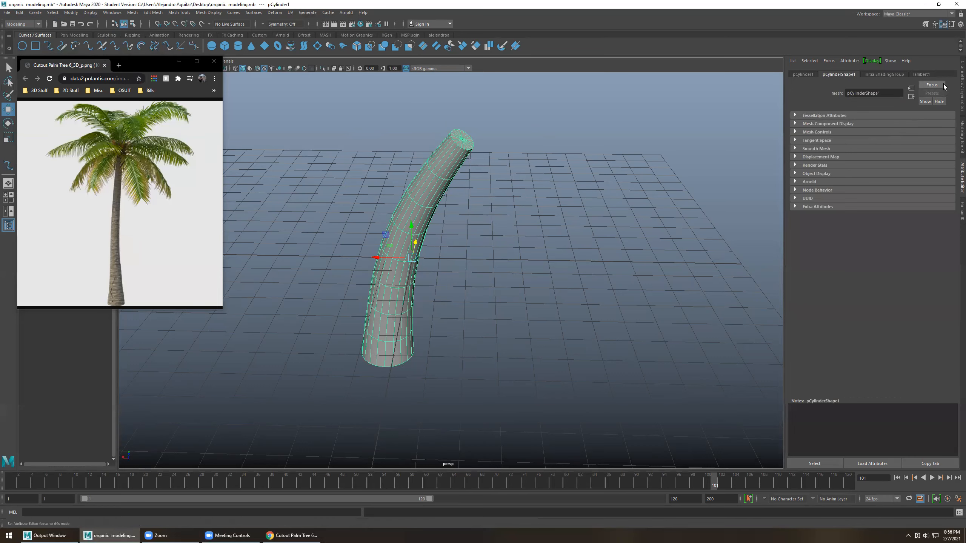
key("ctrl+a")
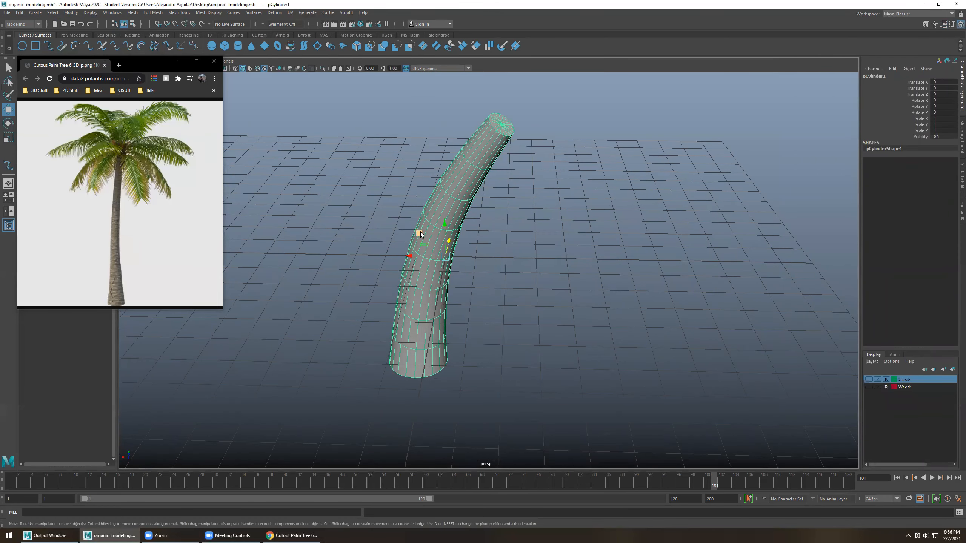
Move the trunk away from the guide curve and delete the curve
left_click_drag(420, 233, 517, 197)
left_click(448, 204)
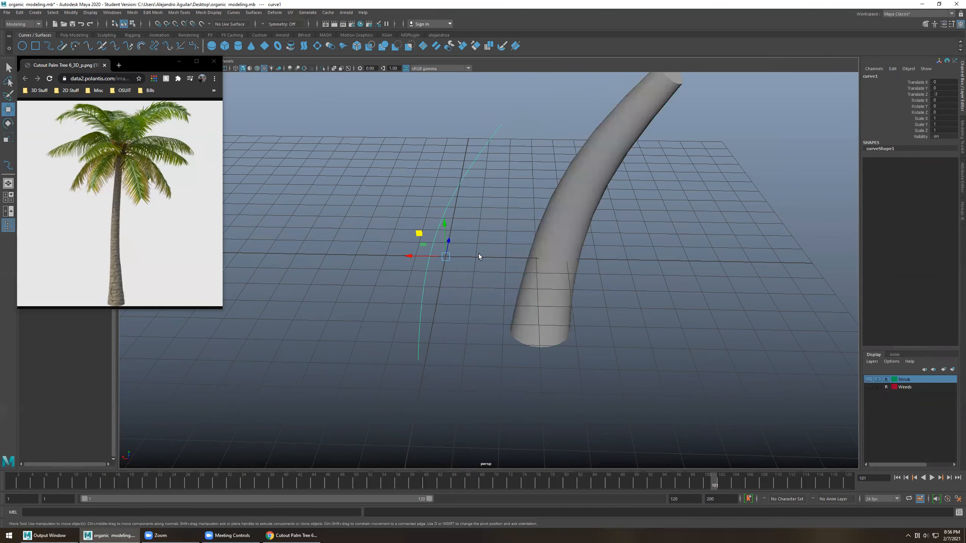
key("Delete")
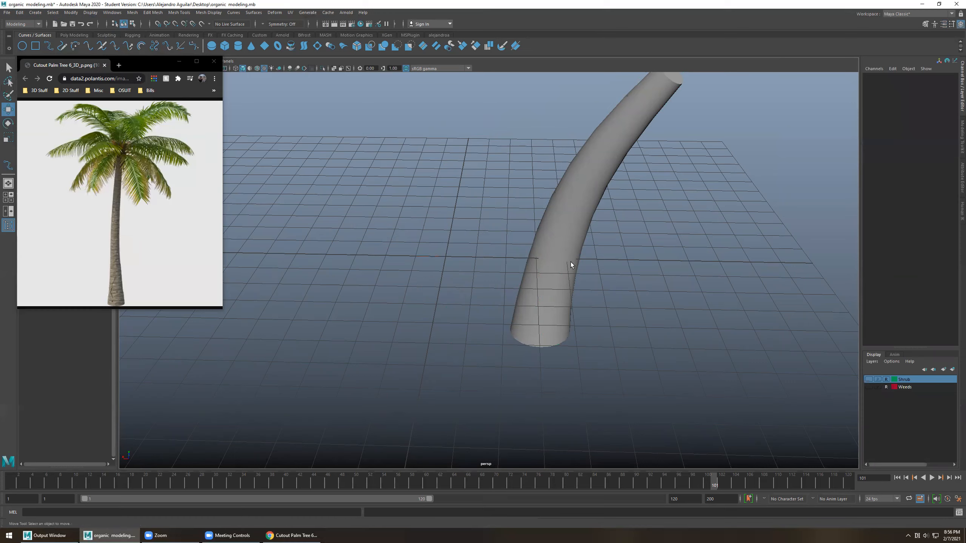
Snap the trunk's pivot to the centre vertex of its bottom cap
left_click(570, 262)
left_click_drag(547, 329, 555, 293, "alt")
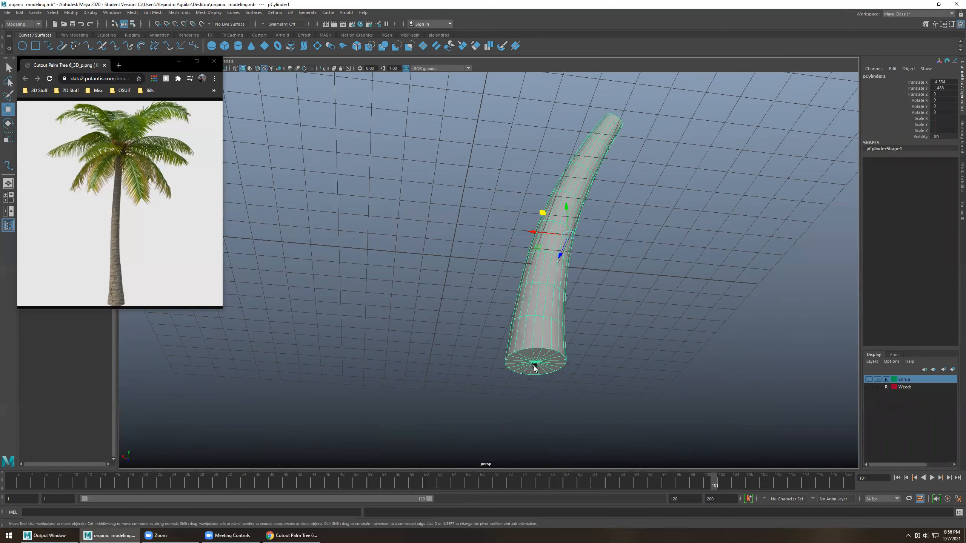
key("d")
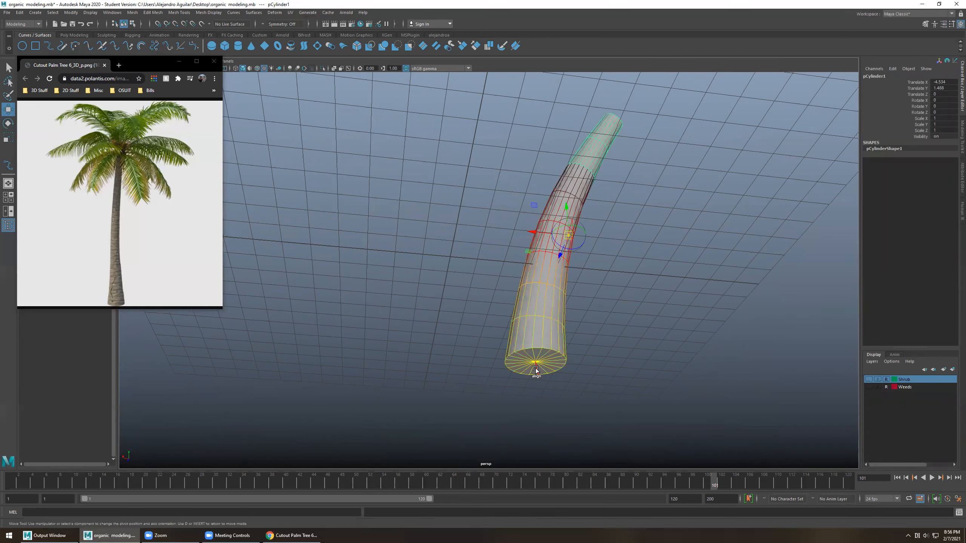
key("v")
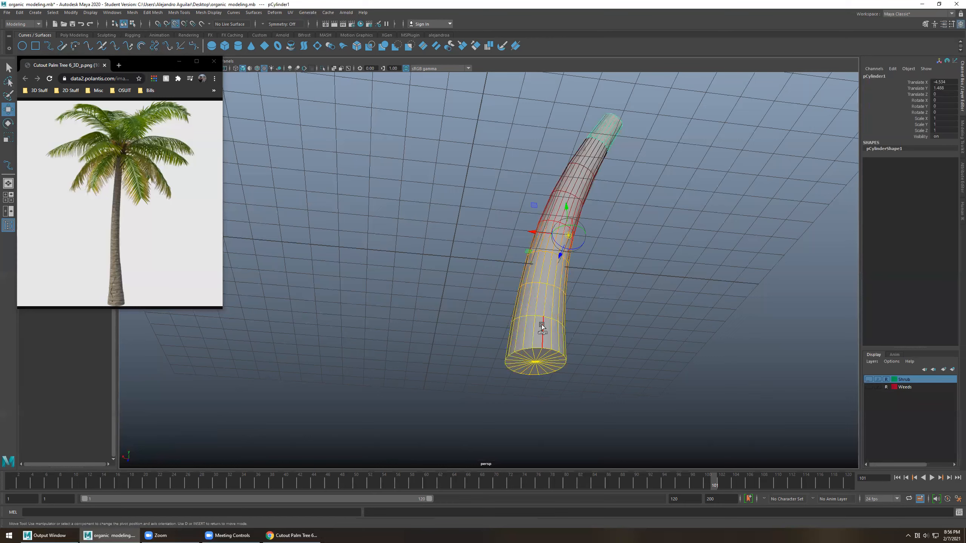
key("d")
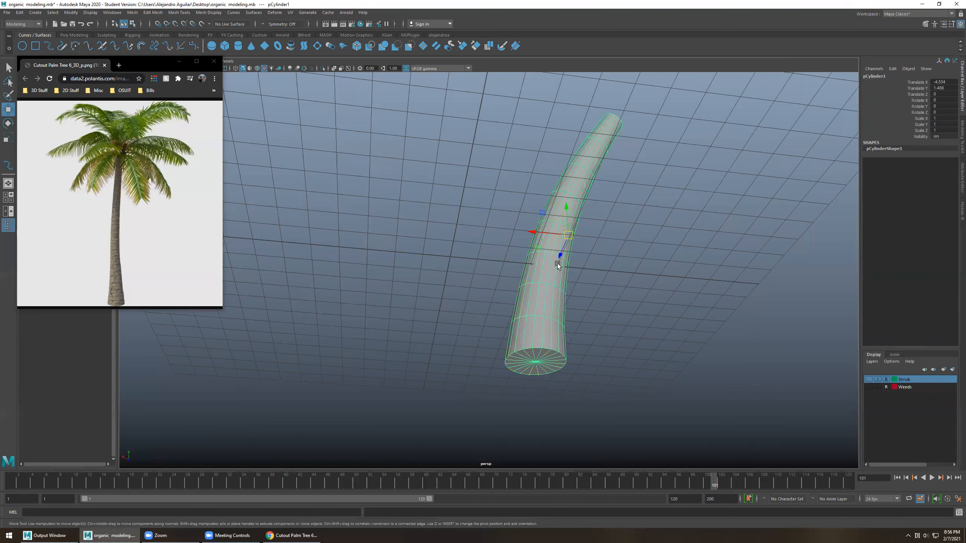
key("d")
key("v")
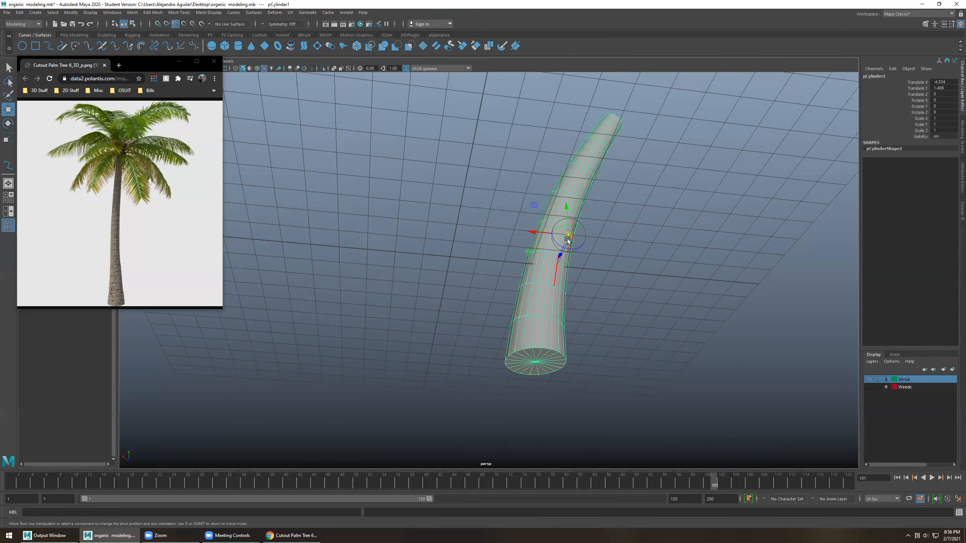
left_click_drag(566, 238, 538, 323)
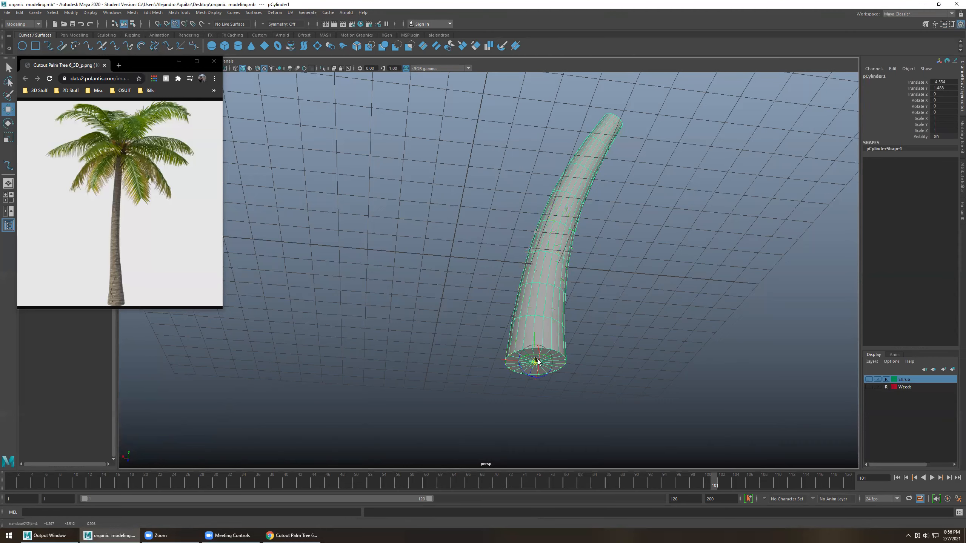
Snap the trunk onto the grid by its base pivot so that it stands at the origin
left_click_drag(566, 260, 583, 307, "alt")
mouse_move(506, 248)
left_mouse_down("alt")
mouse_move(527, 278)
mouse_move(519, 259)
mouse_move(508, 261)
left_mouse_up("alt")
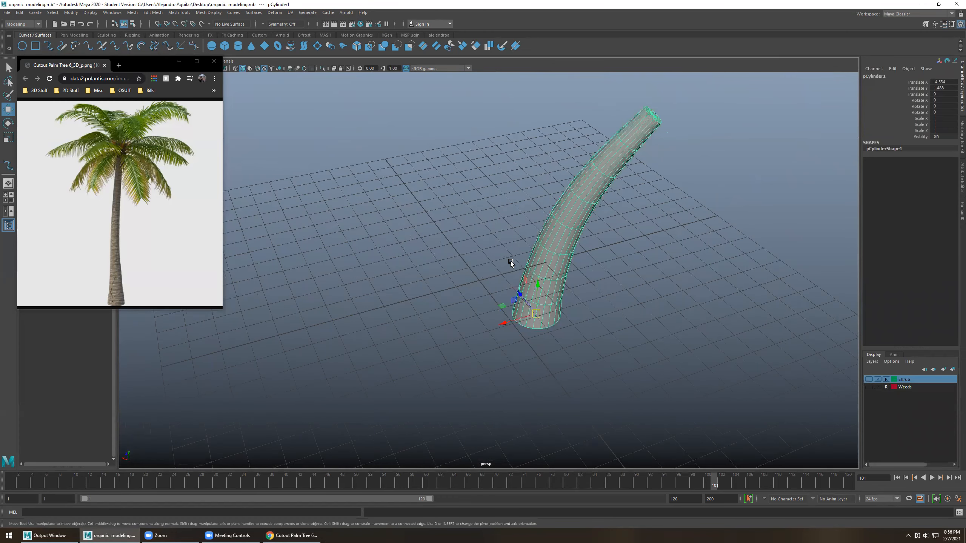
key("d")
key("x")
left_click_drag(536, 315, 518, 292)
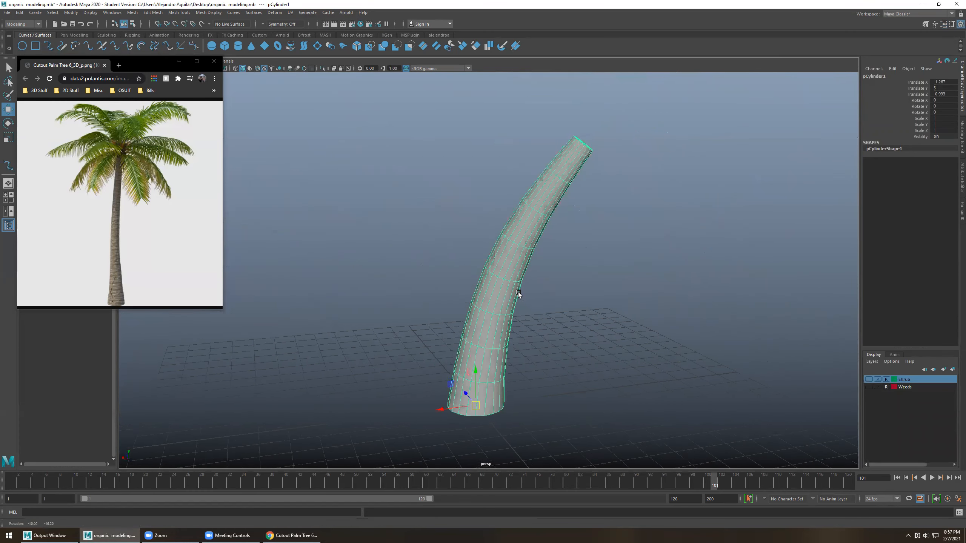
Create a polygon cube and move it to the top end of the trunk
left_click(564, 293)
left_click(495, 269)
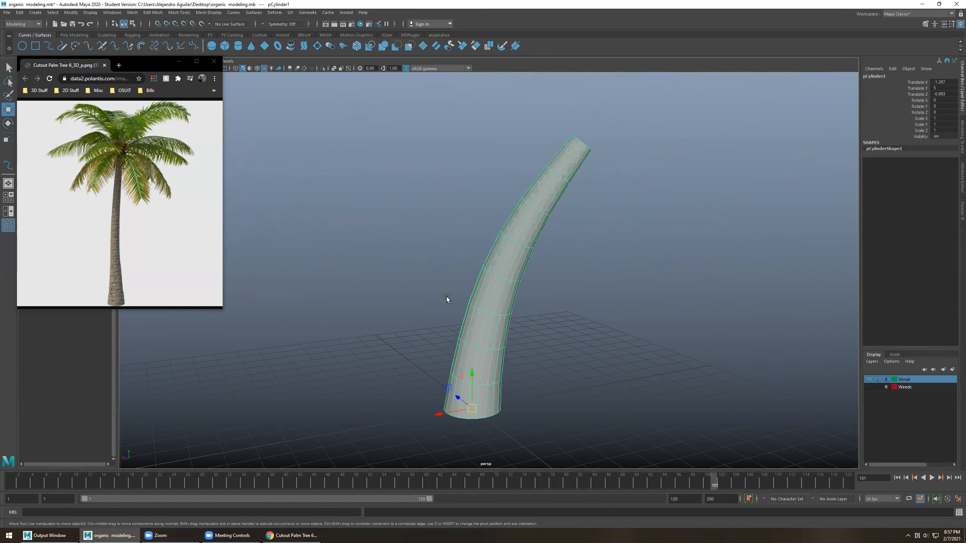
left_click_drag(604, 197, 592, 211, "alt")
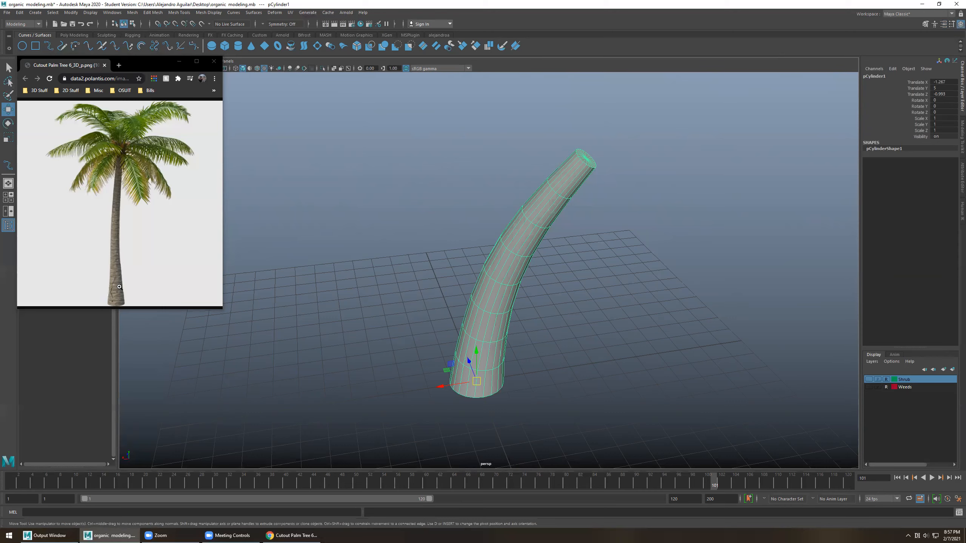
left_click_drag(528, 157, 549, 316, "alt")
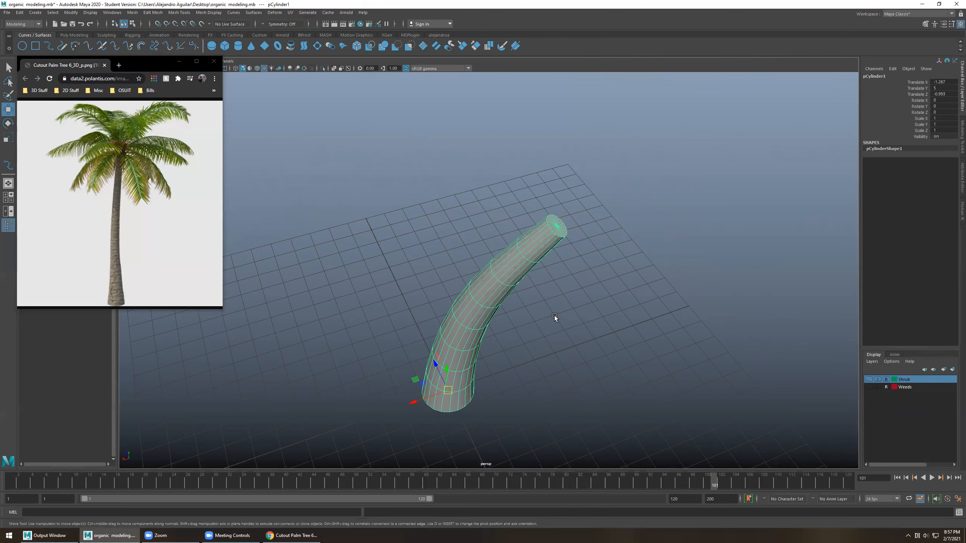
mouse_move(554, 316)
right_mouse_down("shift")
mouse_move(542, 322)
mouse_move(541, 342)
mouse_move(554, 317)
right_mouse_up("shift")
left_click(554, 317)
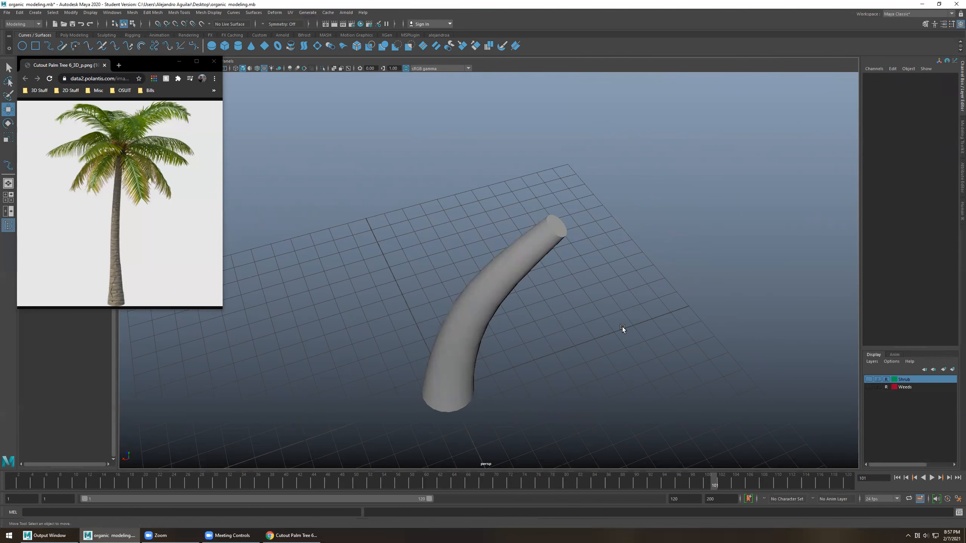
right_click_drag(622, 327, 623, 328, "shift")
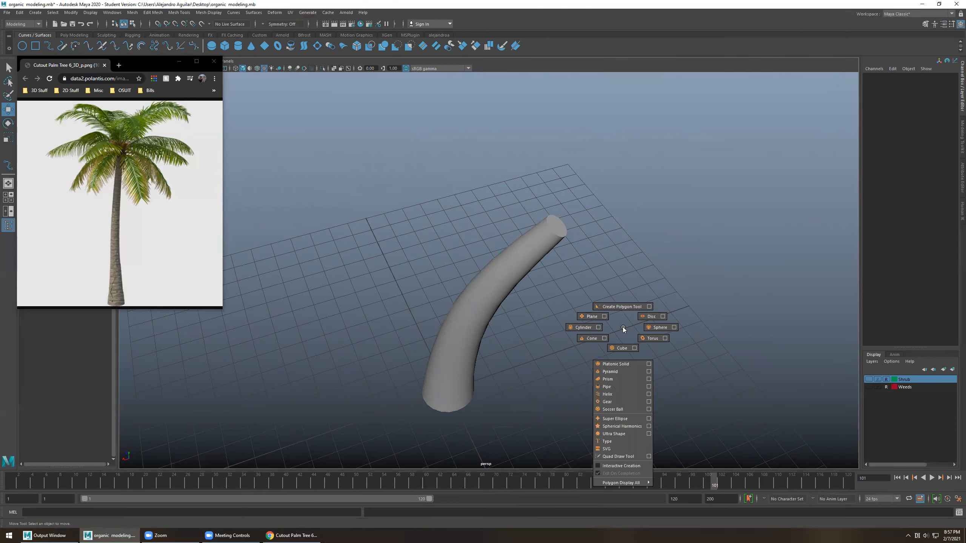
right_click_drag(623, 345, 623, 347, "shift")
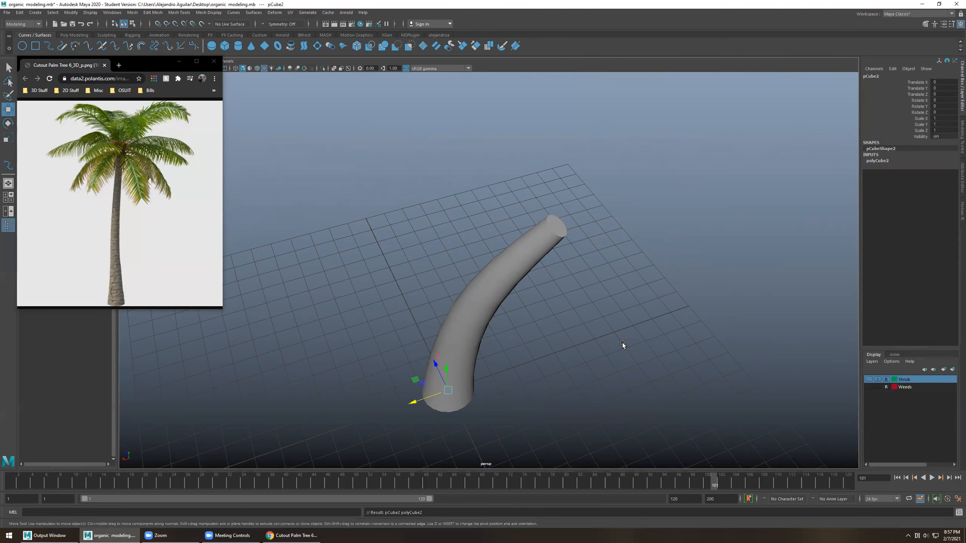
left_click_drag(449, 390, 557, 225)
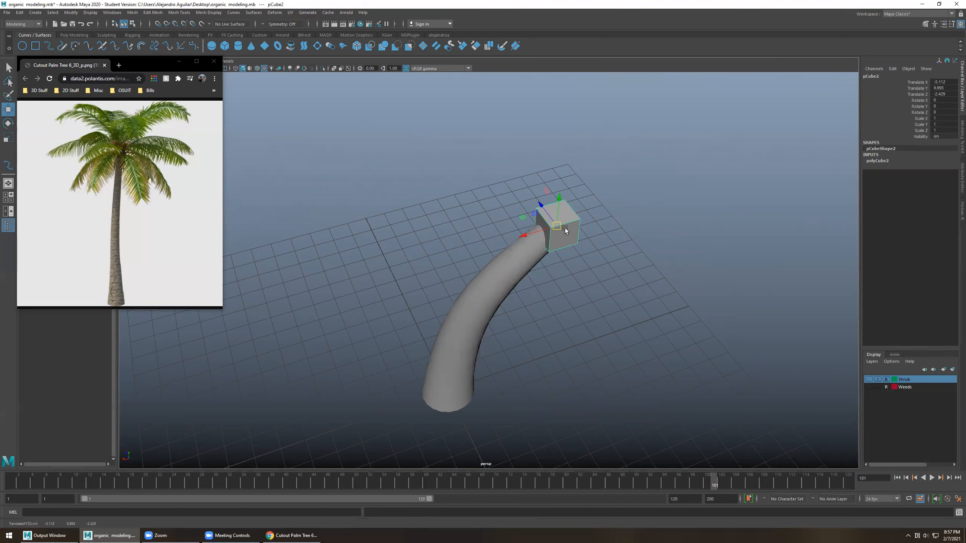
Rotate the cube to about -16, -26 and 34 degrees in X, Y and Z to align it with the trunk's tip
left_click_drag(604, 280, 587, 259, "alt")
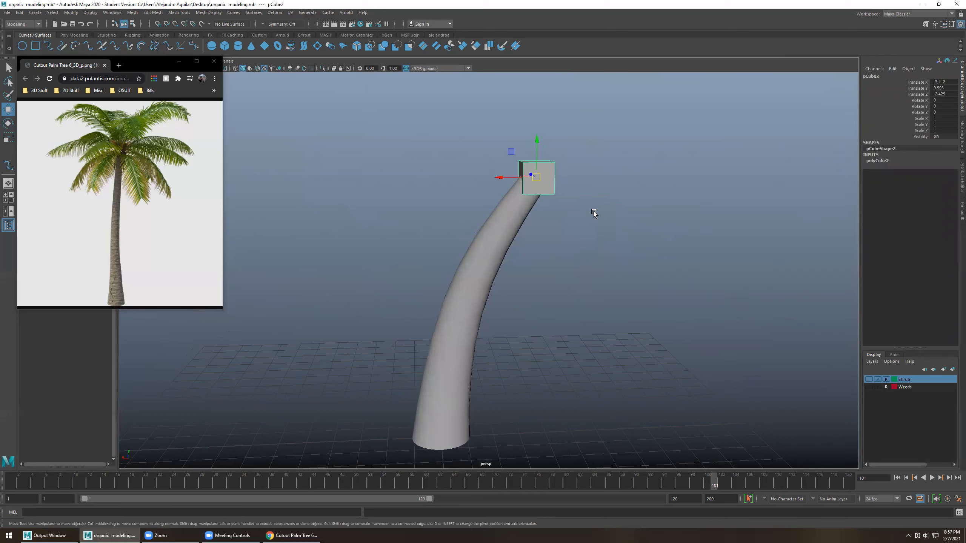
key("e")
mouse_move(578, 166)
left_mouse_down("alt")
mouse_move(599, 179)
mouse_move(586, 170)
left_mouse_up("alt")
left_click_drag(501, 143, 551, 155)
left_click_drag(460, 175, 586, 195)
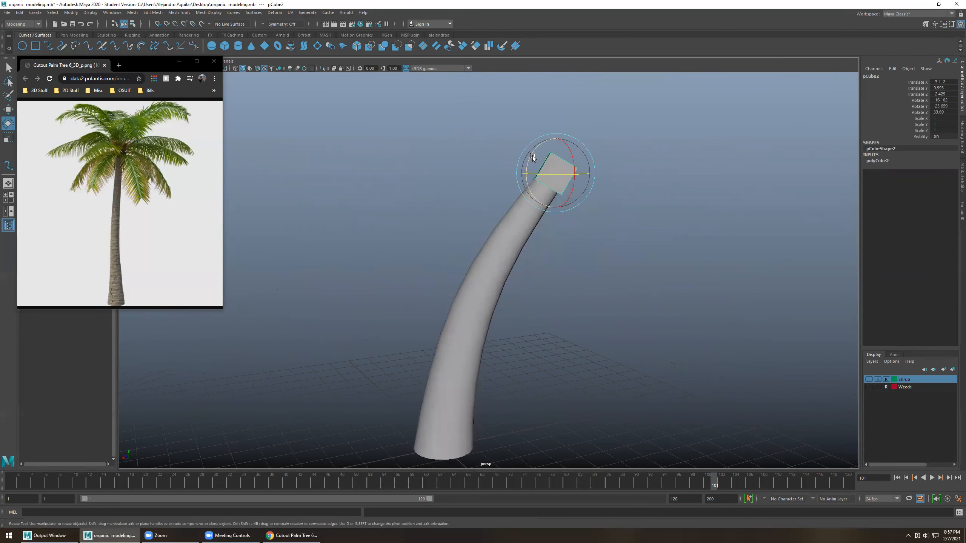
Smooth the cube with 2 divisions to round it into a ball, and select it as an object
right_click_drag(544, 160, 546, 160)
left_click_drag(546, 160, 628, 182, "alt")
key("q")
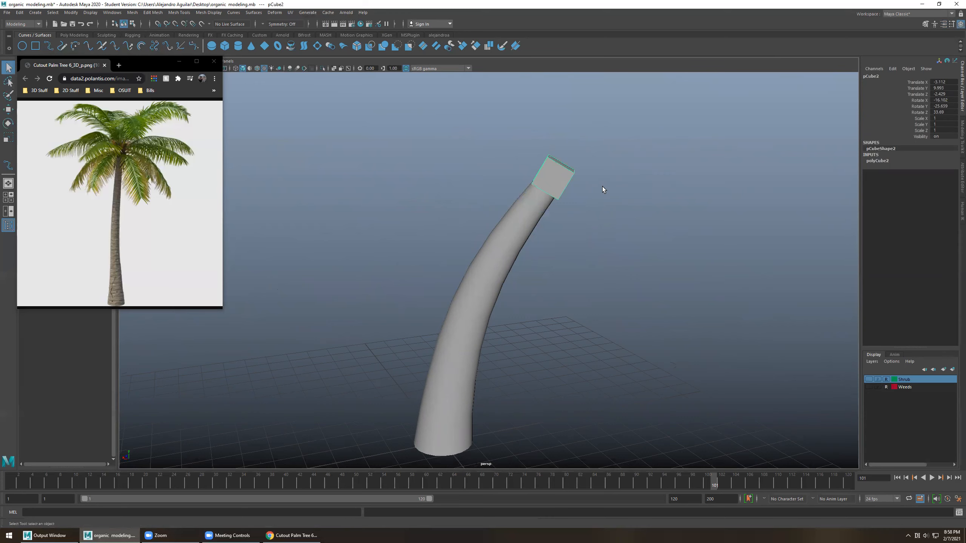
right_click(565, 188, "shift")
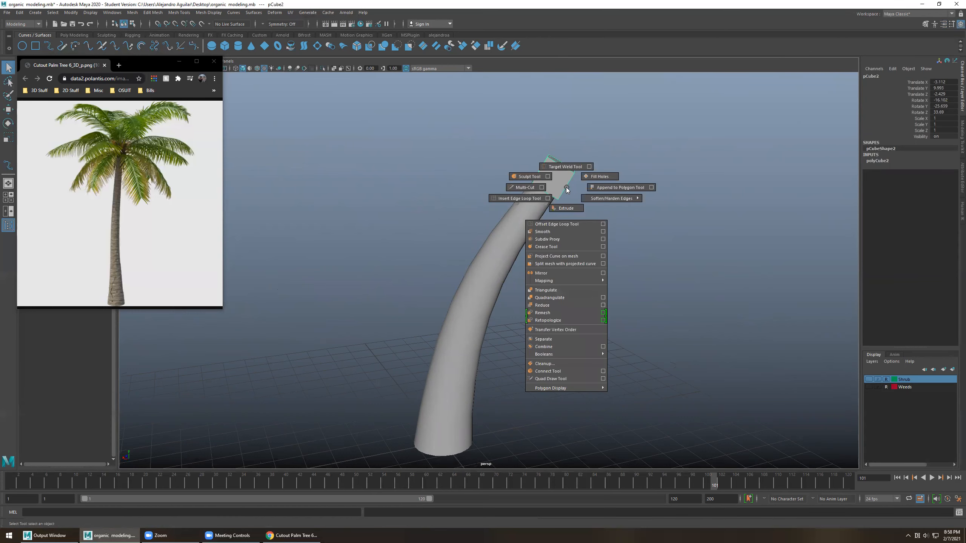
left_click(549, 232)
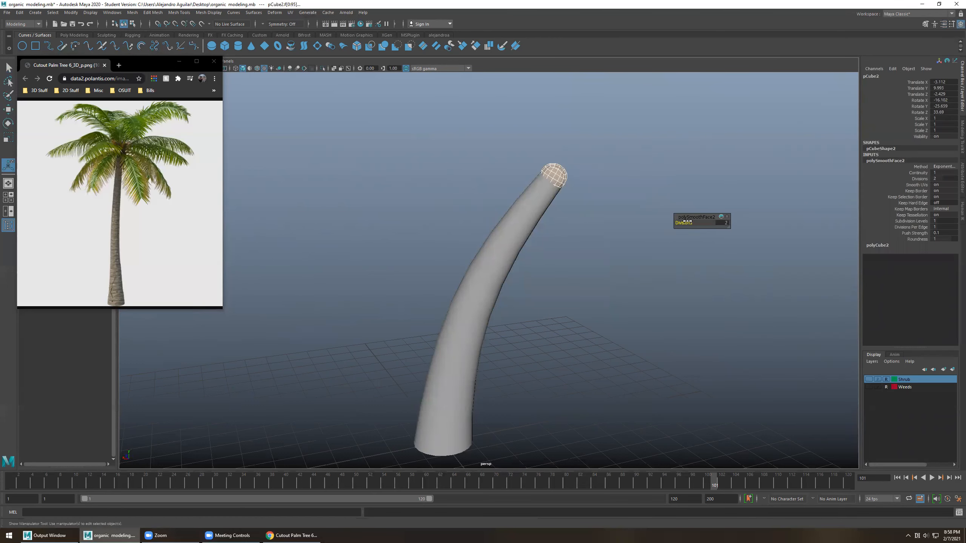
left_click(569, 182)
left_click(566, 170)
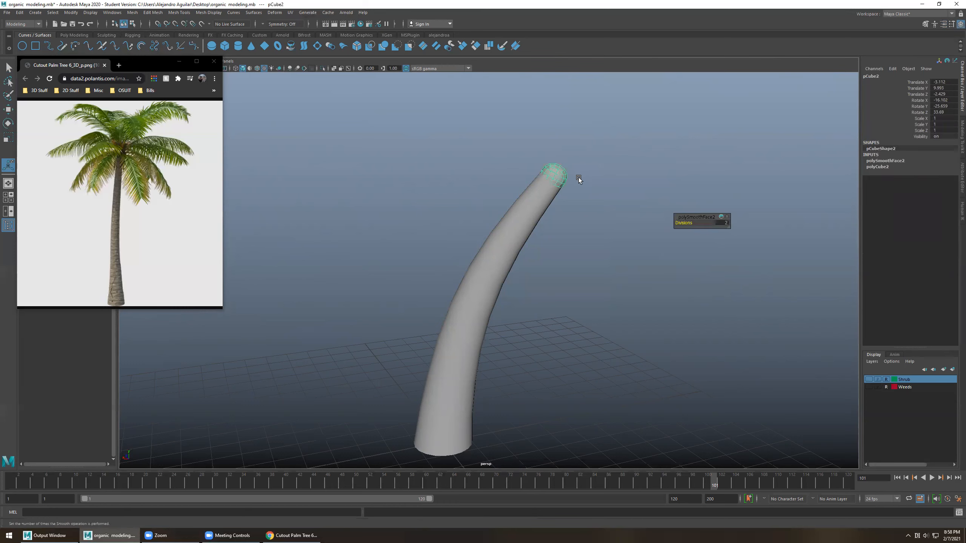
Scale the ball at the trunk's tip uniformly to about 1.333
key("w")
key("r")
mouse_move(589, 189)
left_mouse_down("alt")
mouse_move(527, 196)
mouse_move(534, 188)
mouse_move(599, 203)
mouse_move(588, 203)
left_mouse_up("alt")
left_click(574, 198)
left_click(551, 182)
key("w")
right_click_drag(549, 164, 532, 167)
left_click_drag(527, 167, 527, 147)
key("ctrl+z")
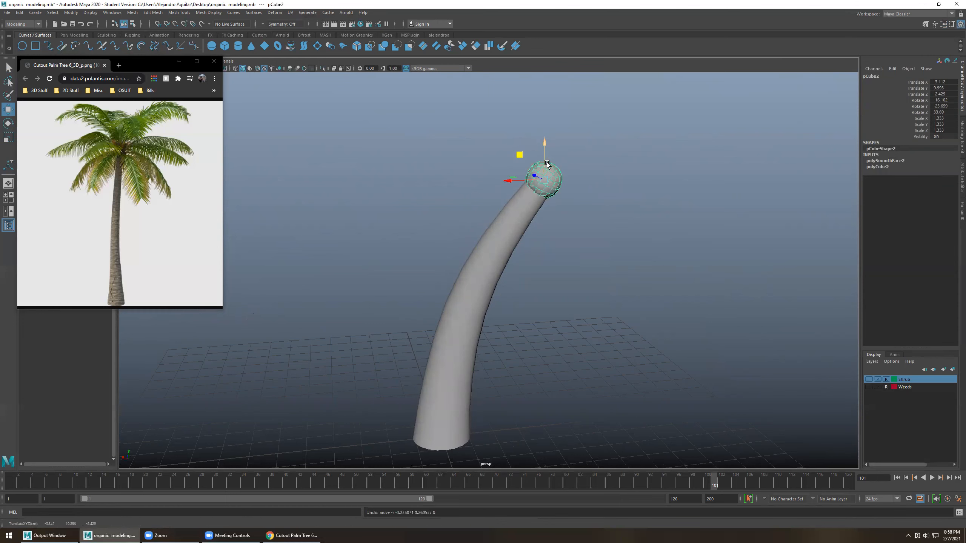
Enlarge the ball uniformly to a scale of about 1.456 and deselect it
left_click(605, 197)
mouse_move(605, 197)
left_mouse_down("alt")
mouse_move(630, 205)
mouse_move(587, 191)
left_mouse_up("alt")
left_click(565, 173)
key("r")
left_click(565, 175)
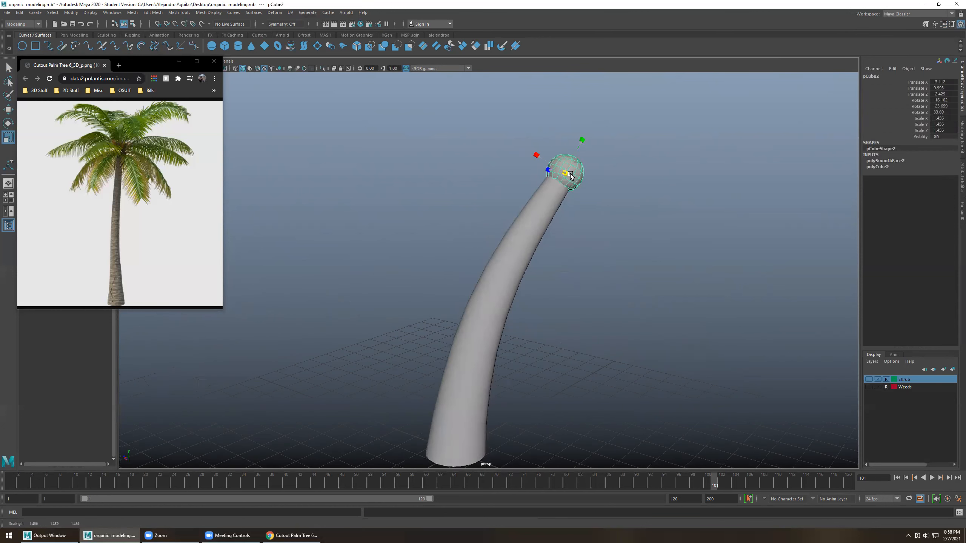
left_click(632, 187)
left_click_drag(632, 187, 583, 194, "alt")
key("q")
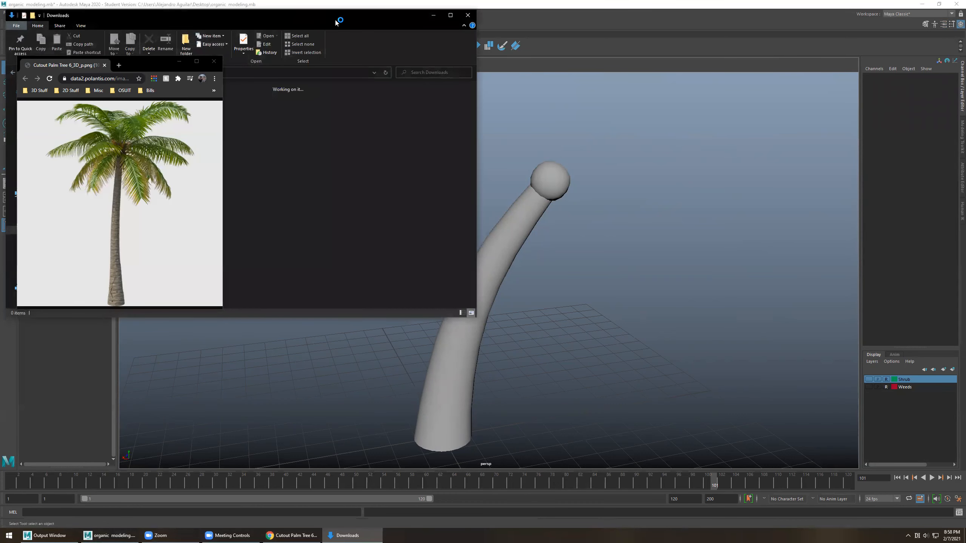
Delete the .mayaSwatches folder from the Plants folder in Downloads, and minimise the folder and reference image windows
left_click(467, 15)
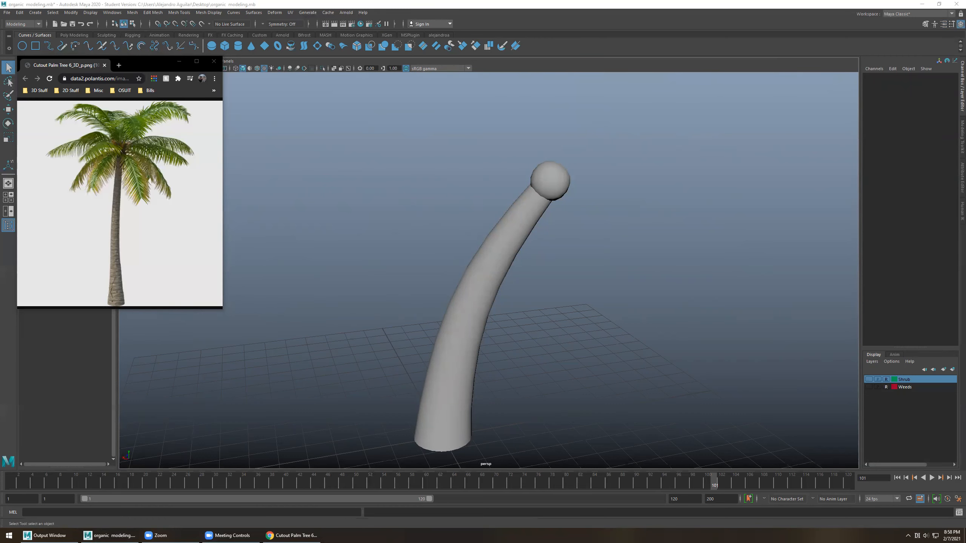
left_click(486, 210)
key("Delete")
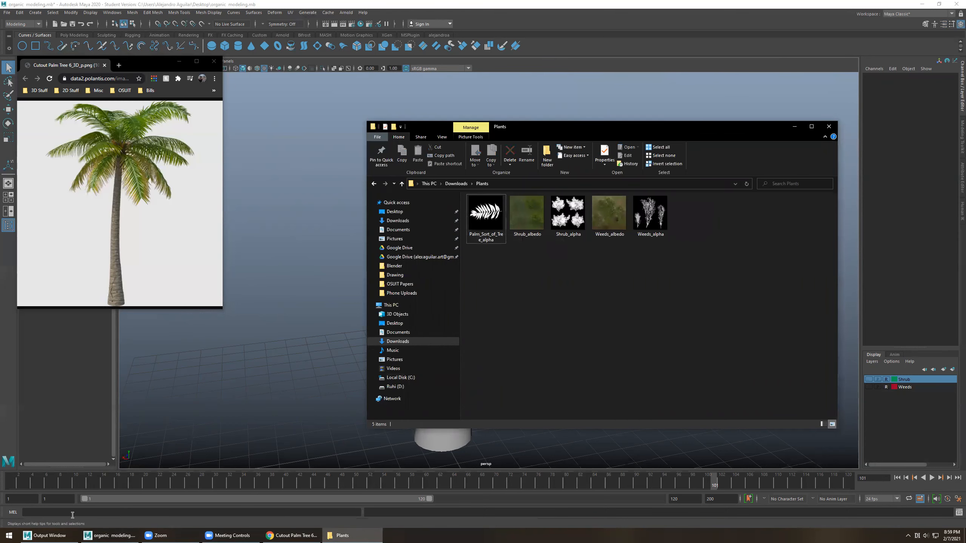
left_click(798, 127)
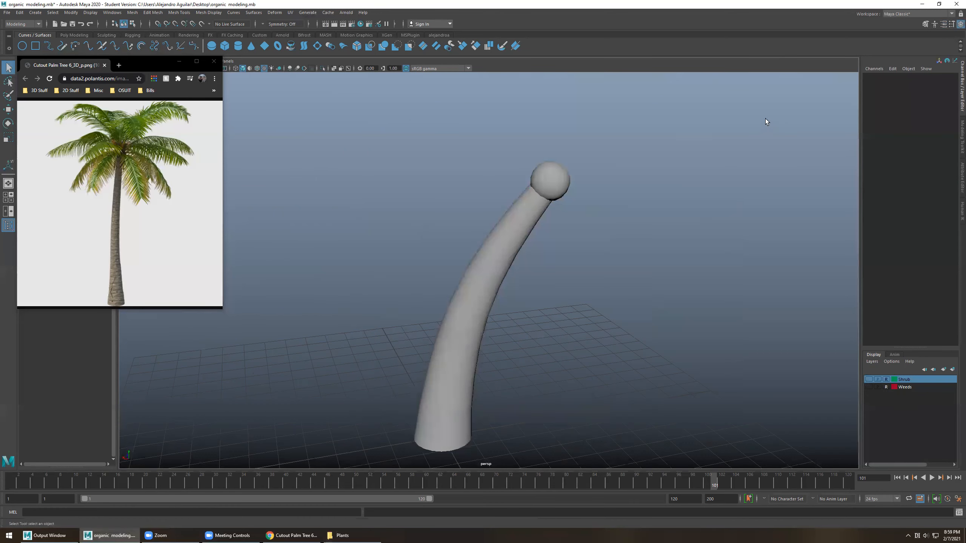
left_click(181, 61)
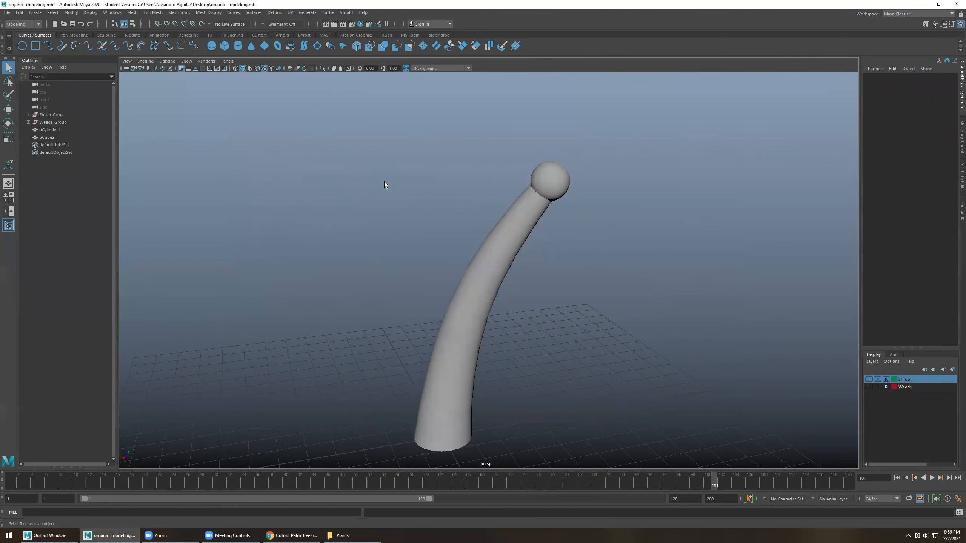
Open the Hypershade material editor
middle_click_drag(388, 225, 399, 183, "alt")
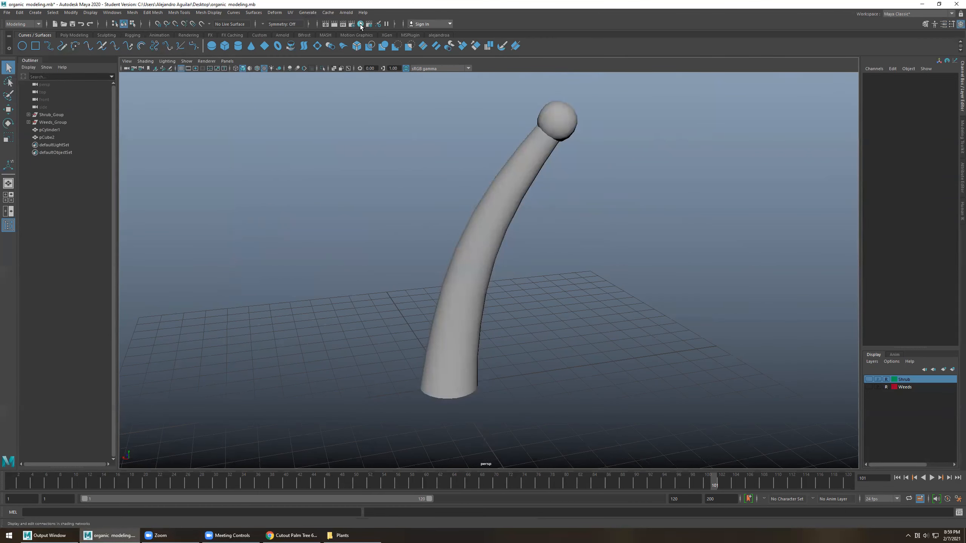
left_click(113, 13)
mouse_move(133, 63)
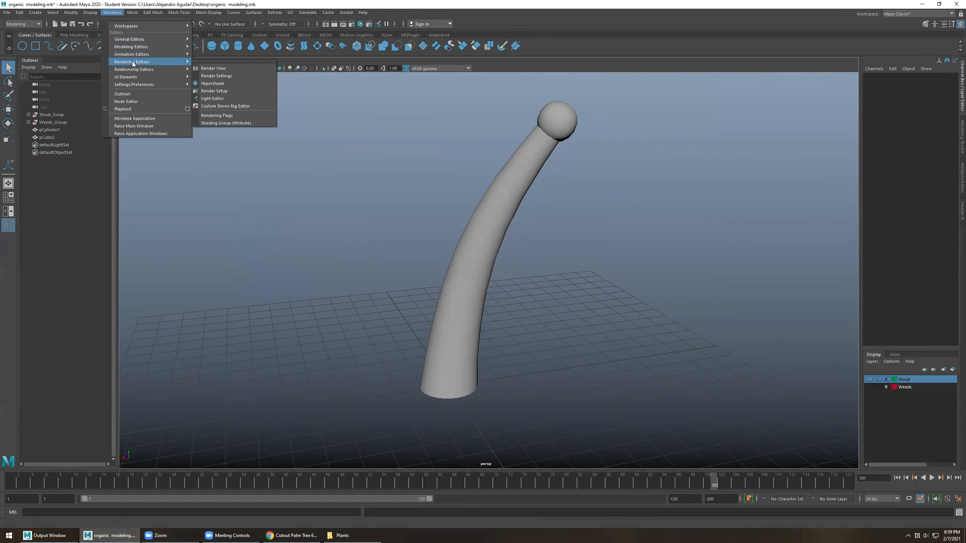
left_click(205, 84)
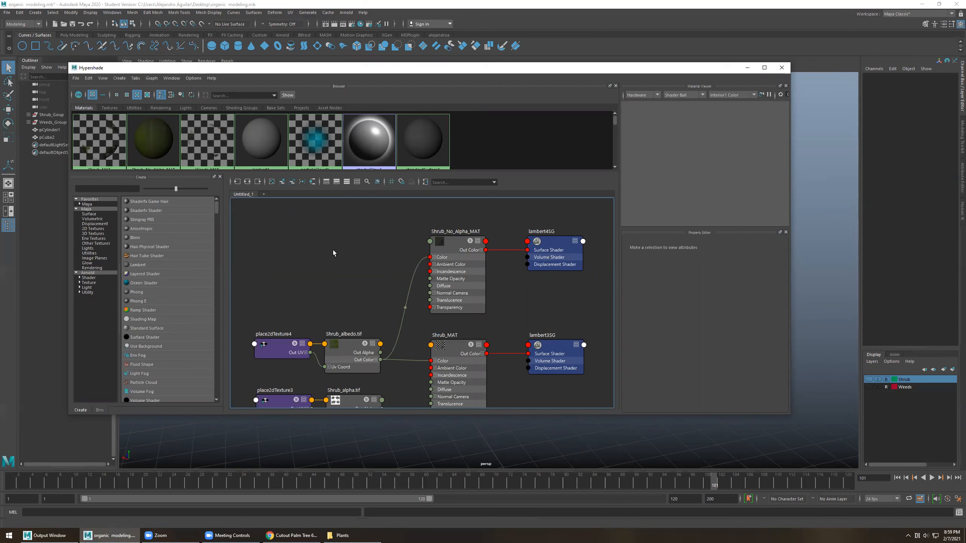
Add a new Lambert material in an empty area of the Hypershade node graph
middle_click_drag(341, 263, 515, 326, "alt")
scroll(353, 254, "down", 3)
scroll(515, 326, "up", 5)
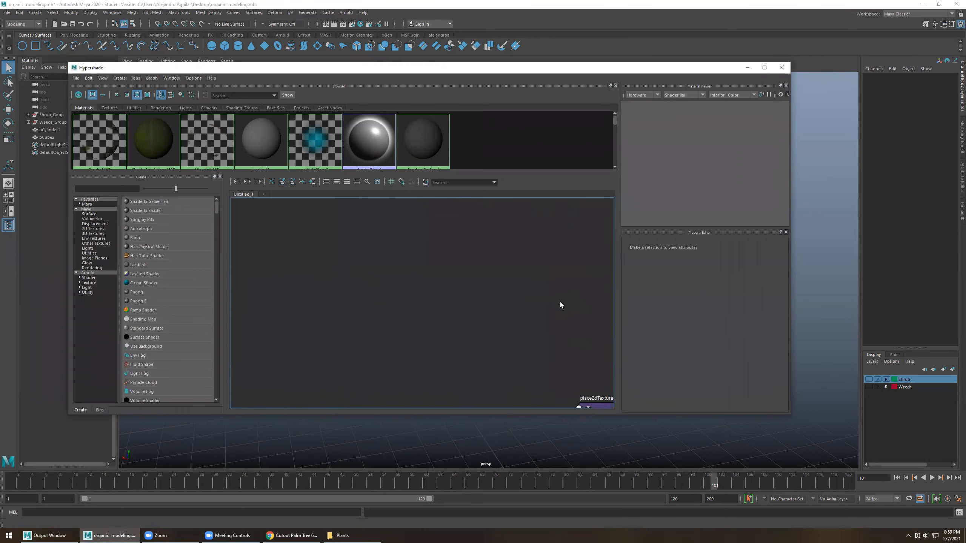
middle_click_drag(543, 285, 545, 322, "alt")
left_click(159, 264)
middle_click_drag(283, 306, 330, 318, "alt")
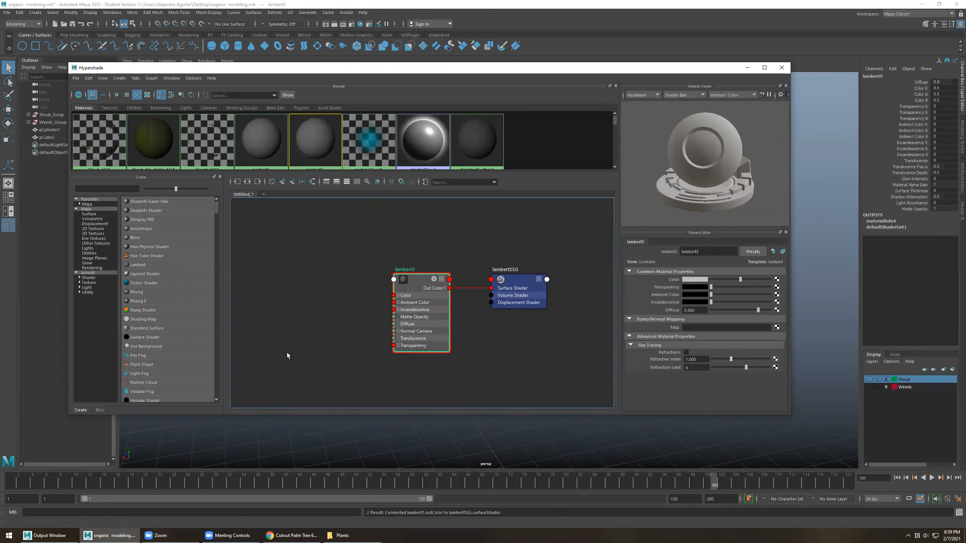
middle_click_drag(285, 358, 309, 349, "alt")
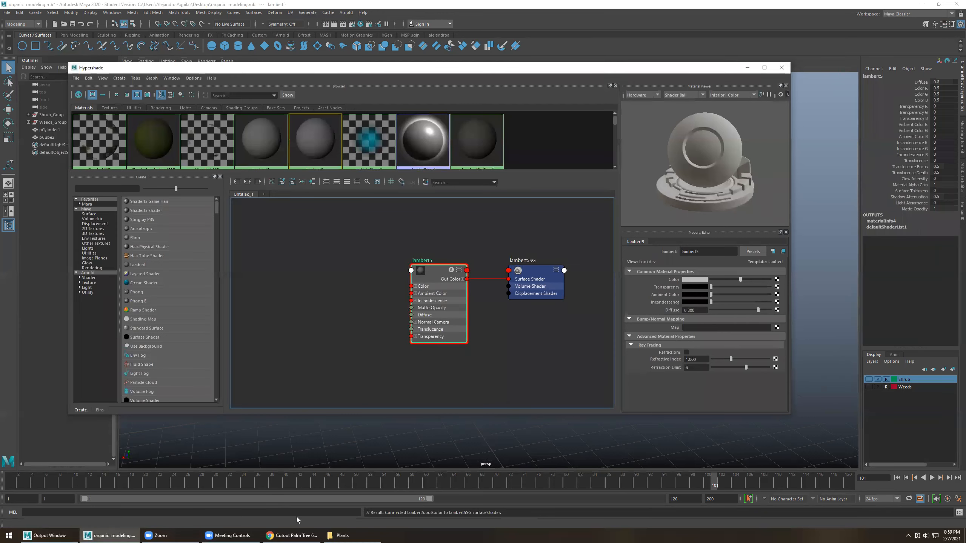
Import the Palm_Sort_of_Tree_alpha texture from the Plants folder and connect its Out Color to the new Lambert's Transparency
left_click(342, 535)
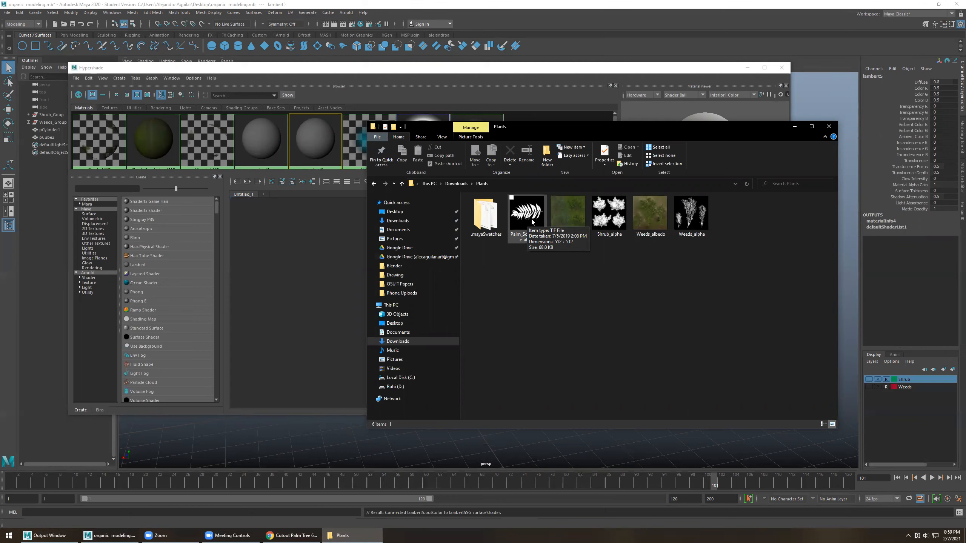
left_click_drag(529, 215, 323, 277)
left_click(288, 269)
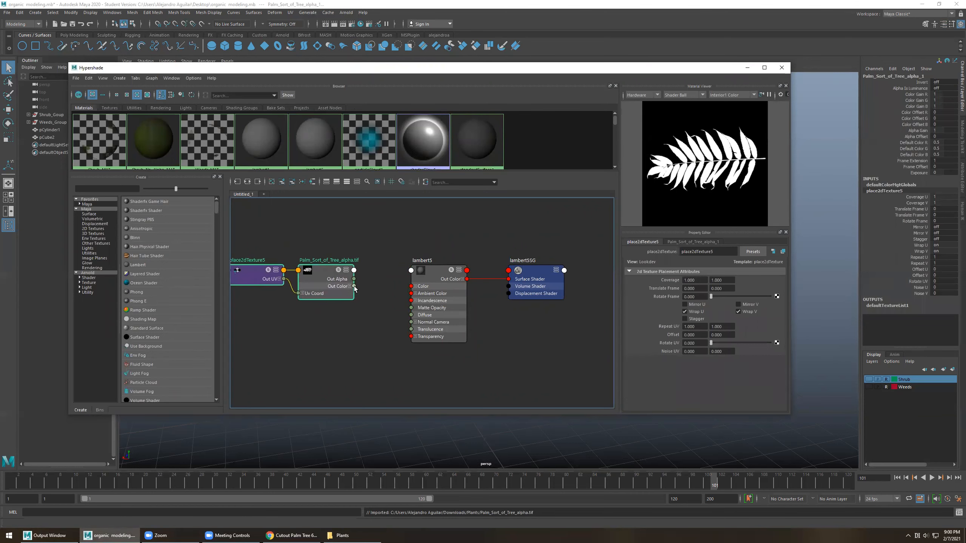
left_click(371, 295)
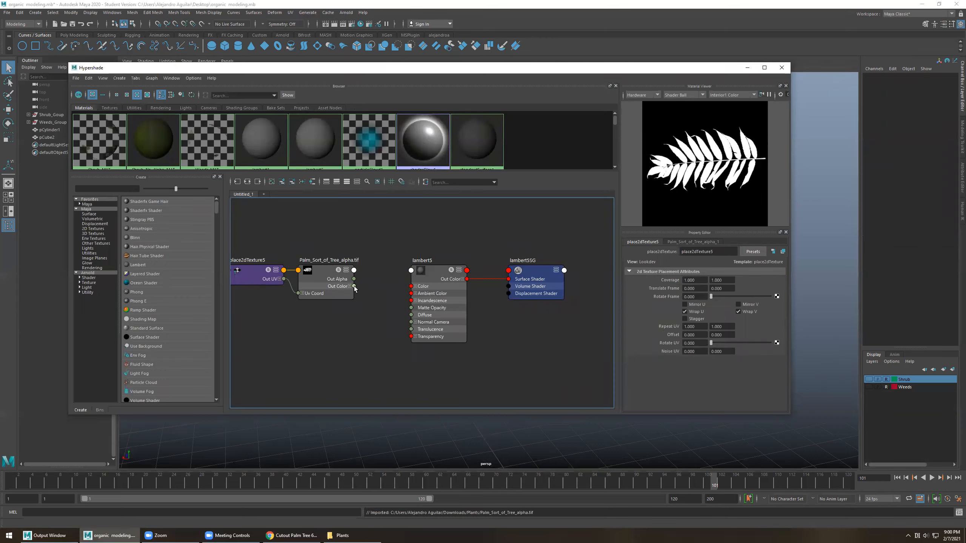
left_click_drag(384, 324, 411, 336)
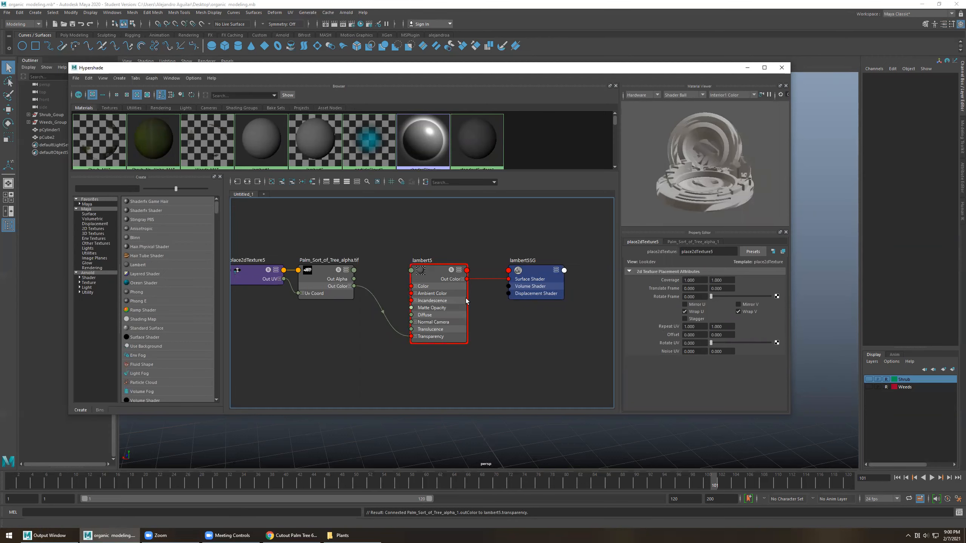
Rename the new Lambert material as Palm_Tree_Leaf and close the Hypershade
left_click(439, 273)
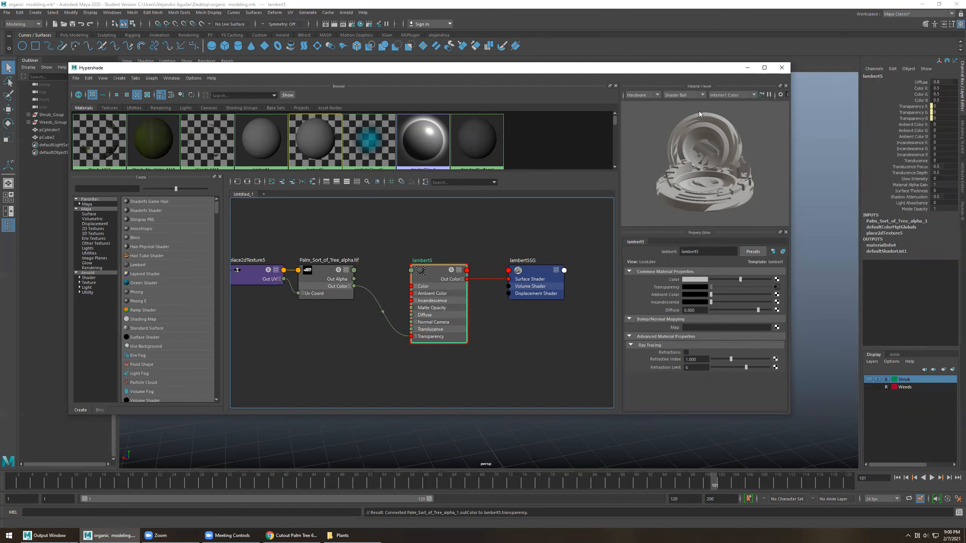
left_click(706, 251)
double_click(703, 250)
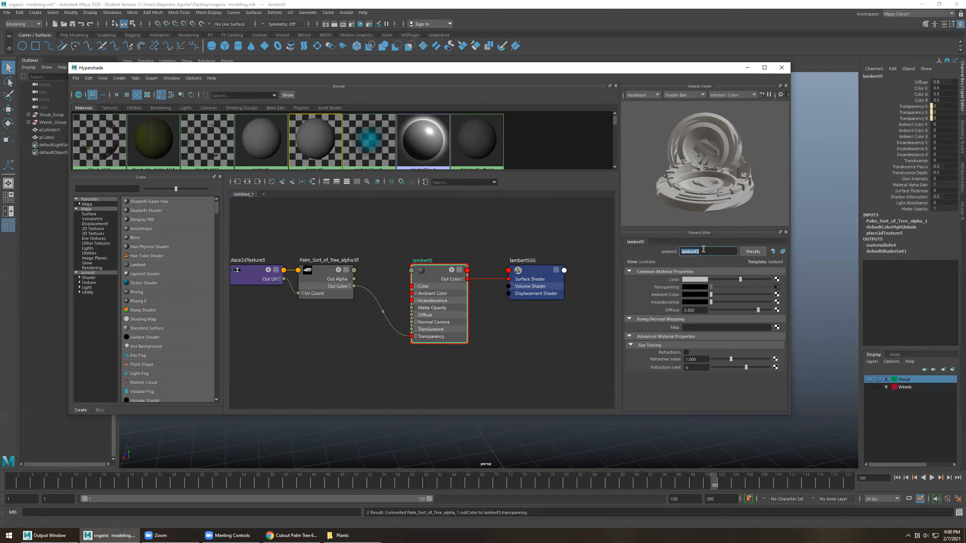
type("Palm Tree Leaf")
key("Return")
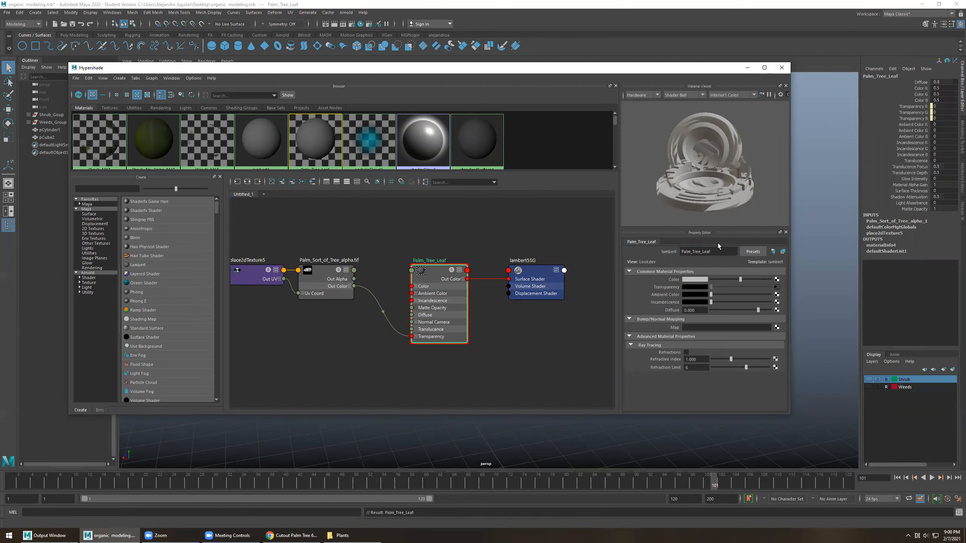
left_click(781, 69)
Create a polygon plane at the origin, inside the base of the trunk
left_click(526, 416)
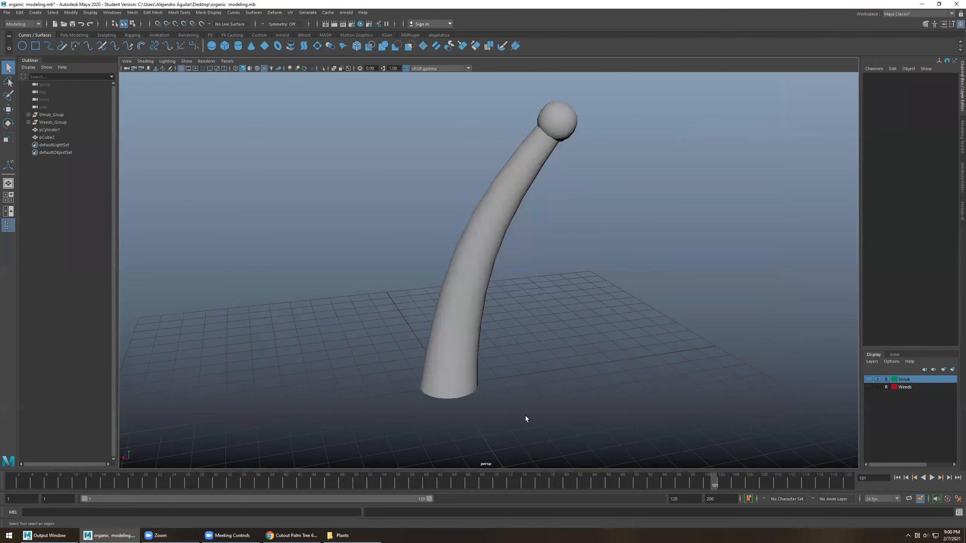
middle_click_drag(497, 408, 489, 354, "alt")
left_click_drag(489, 355, 482, 370, "alt")
right_click_drag(482, 371, 450, 365, "shift")
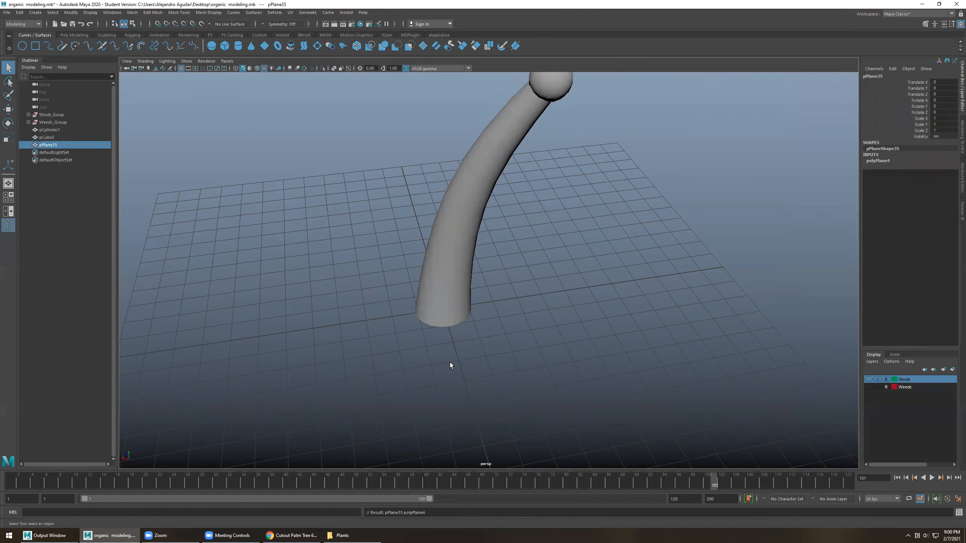
Undo the extra duplicate plane and move the remaining plane out in front of the trunk, to about X -0.473, Z -4.732
key("g")
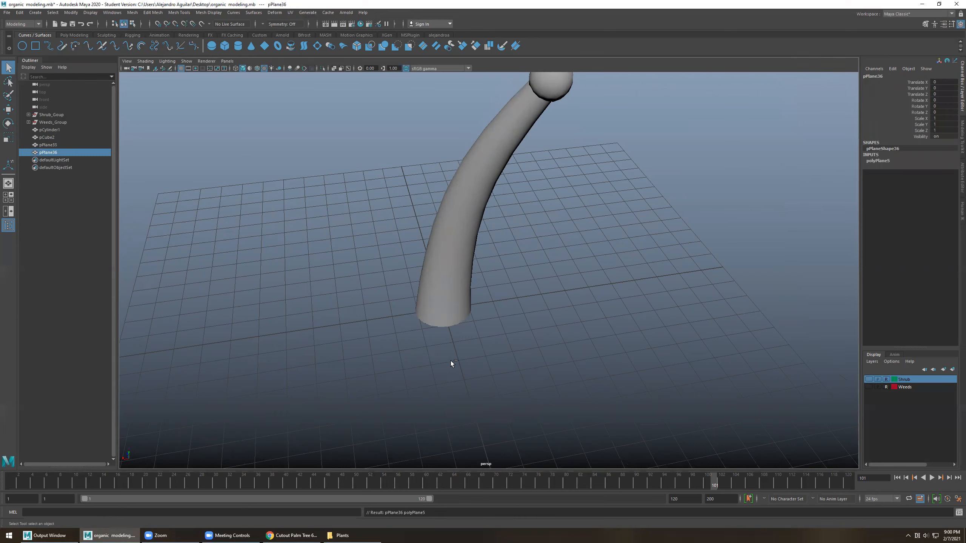
key("ctrl+z")
key("w")
left_click_drag(418, 301, 455, 389)
Set the plane's width and height subdivisions to 1
left_click(878, 160)
left_click(917, 178)
left_click(920, 184, "shift")
middle_click_drag(776, 247, 584, 286)
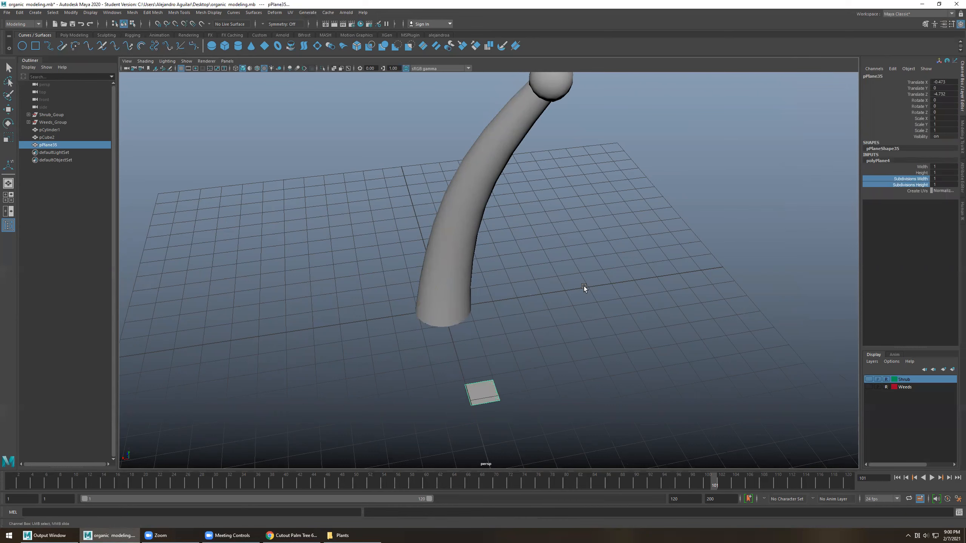
left_click(585, 302)
Assign the existing Palm_Tree_Leaf material to the plane
left_click(484, 393)
right_click(482, 392)
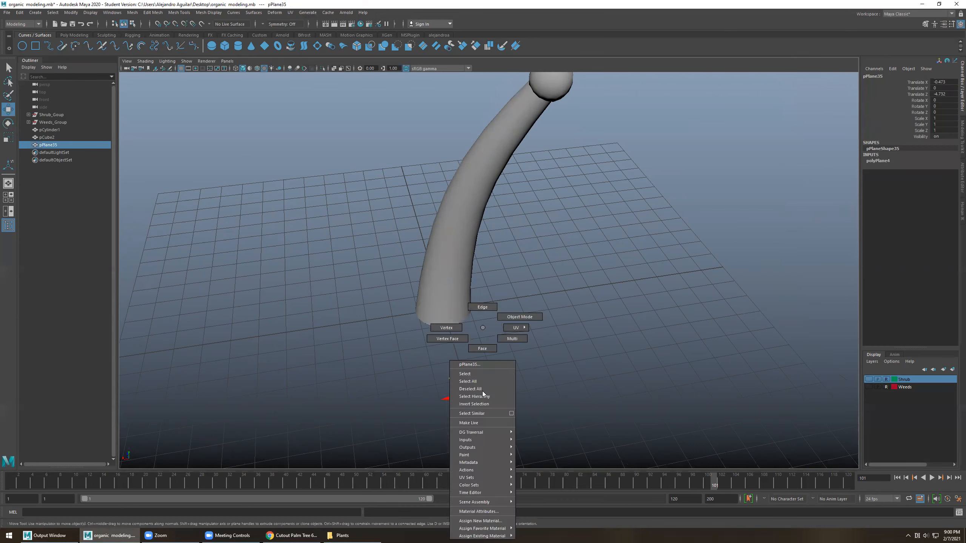
mouse_move(498, 534)
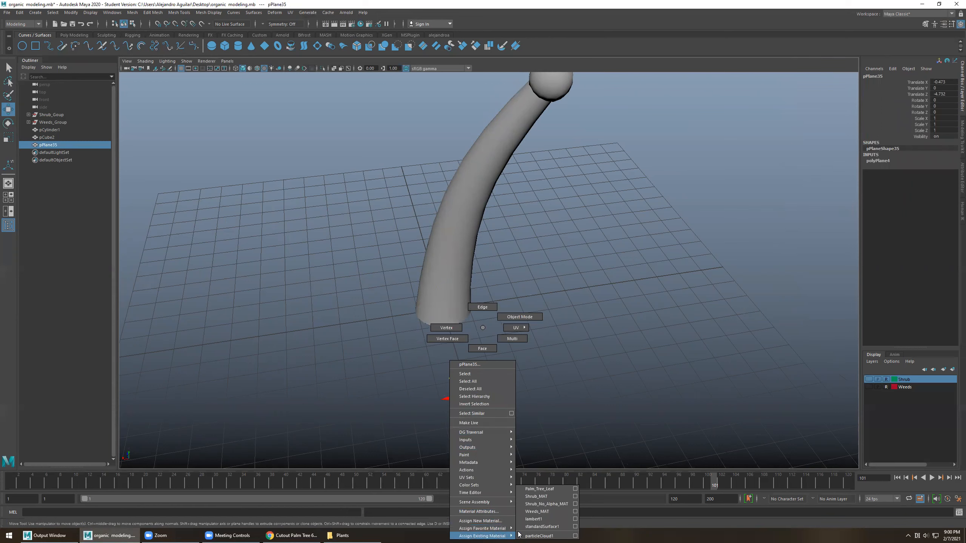
left_click(533, 489)
left_click_drag(484, 410, 613, 301, "alt")
left_click(453, 306)
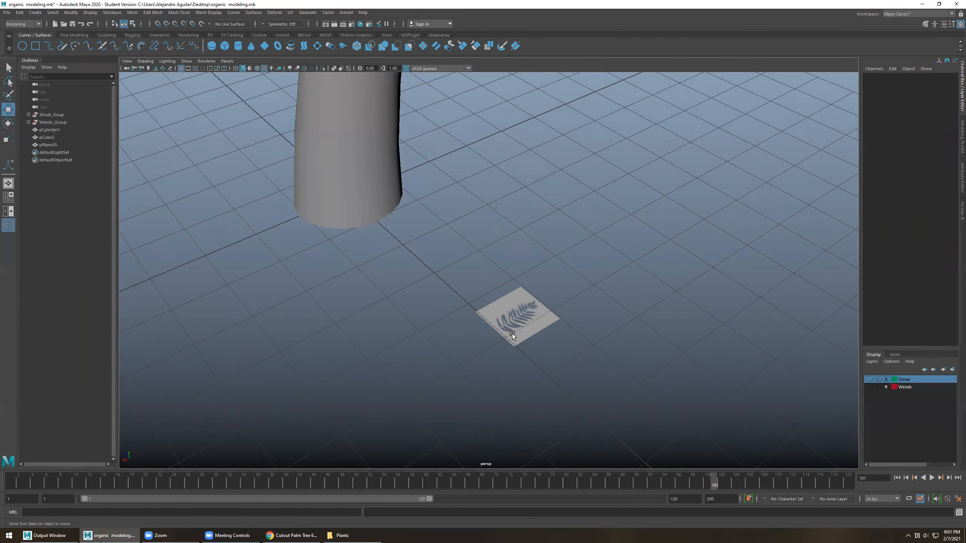
Open the texture that drives the Palm_Tree_Leaf material's transparency and set its color space to Raw
left_click(524, 315)
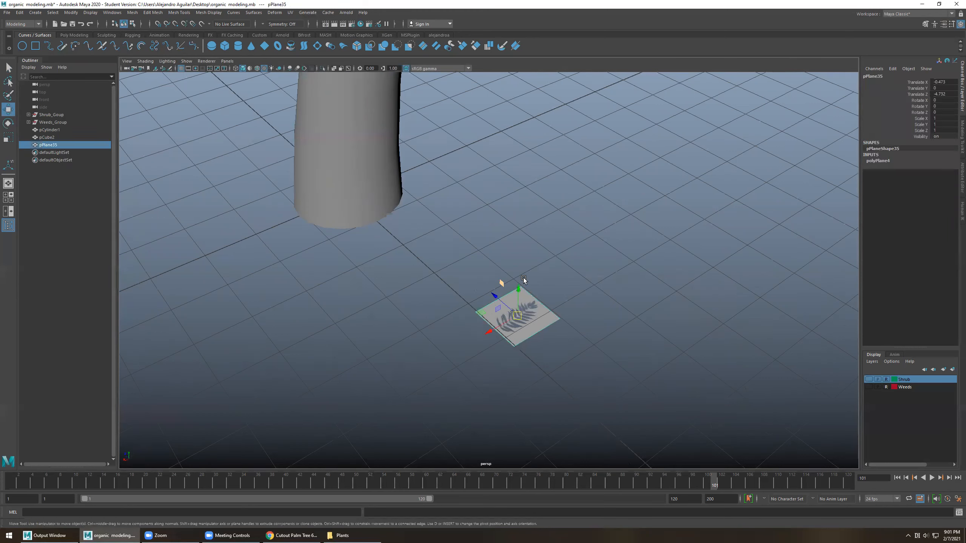
left_click(961, 178)
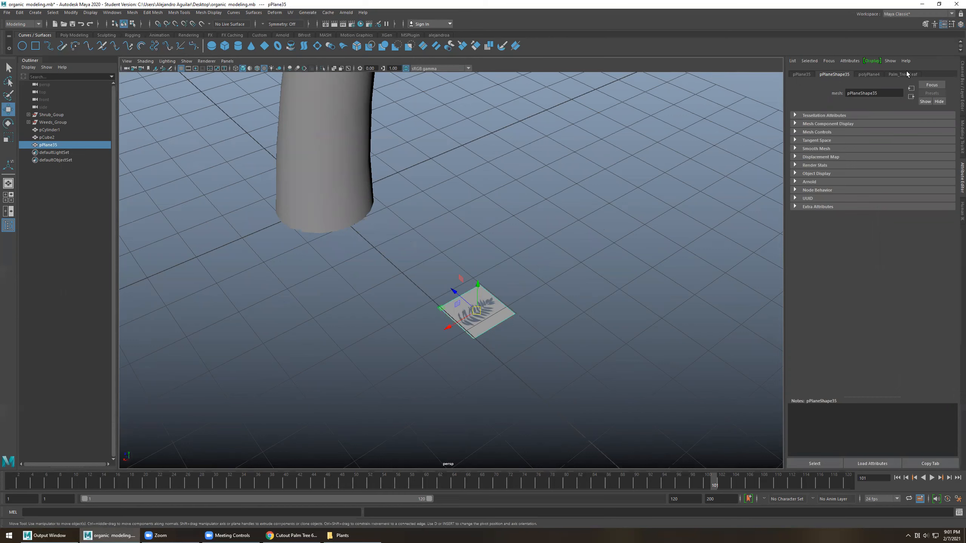
left_click(906, 73)
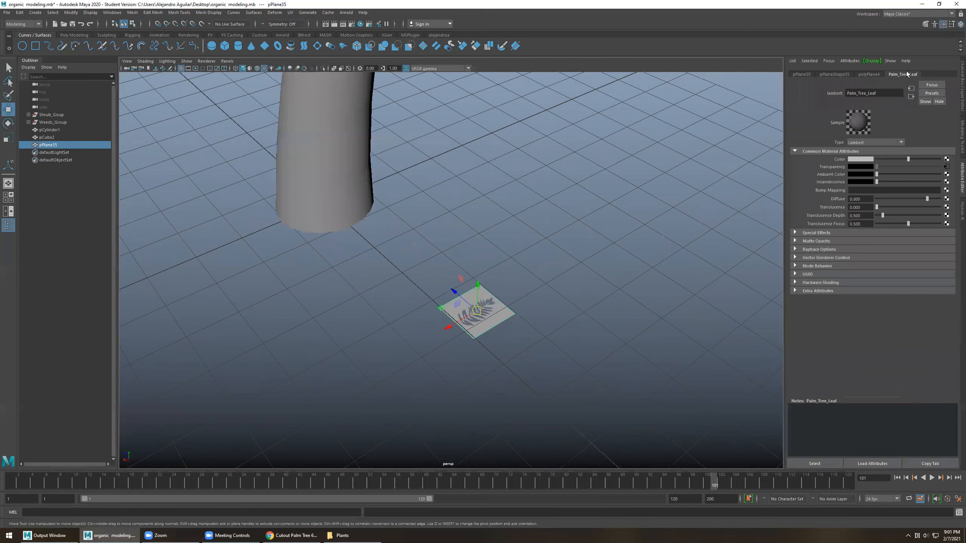
left_click(947, 167)
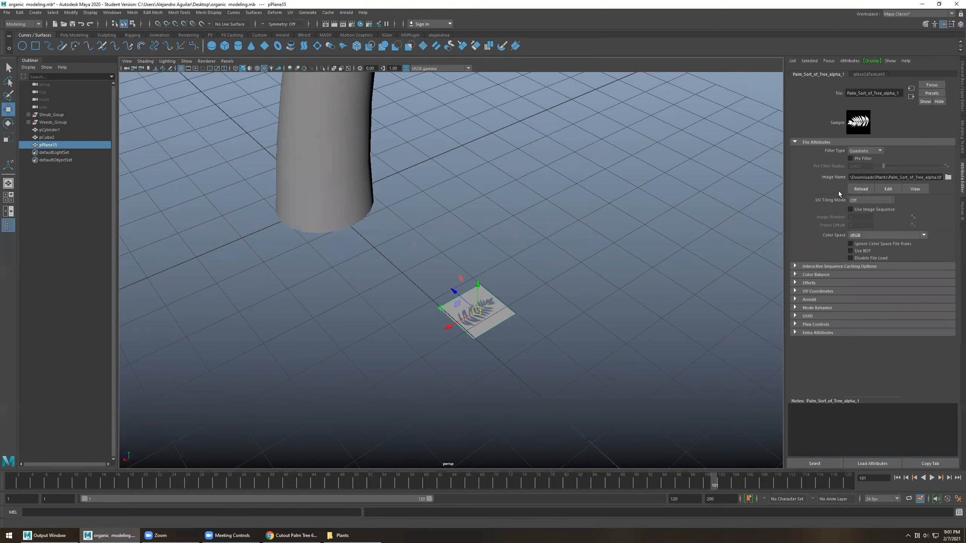
left_click(859, 238)
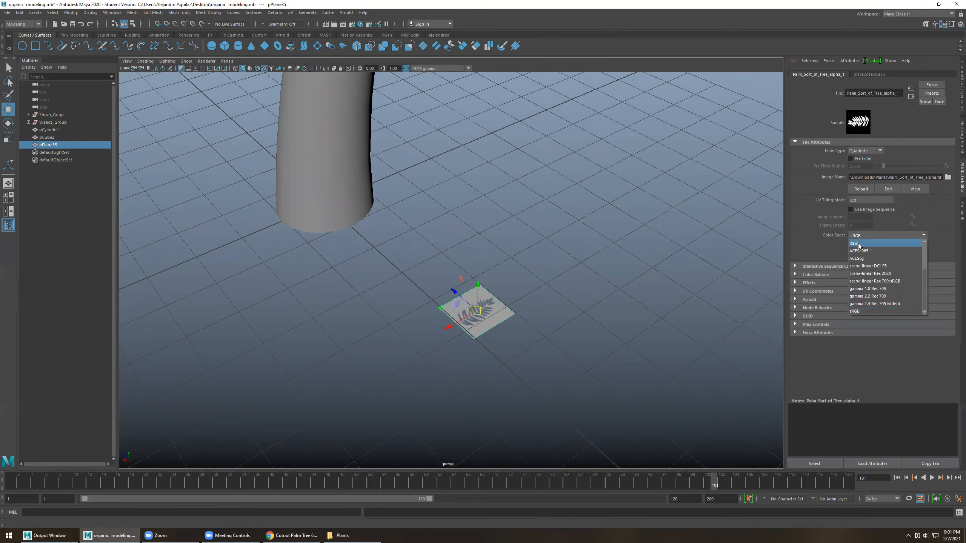
left_click(857, 244)
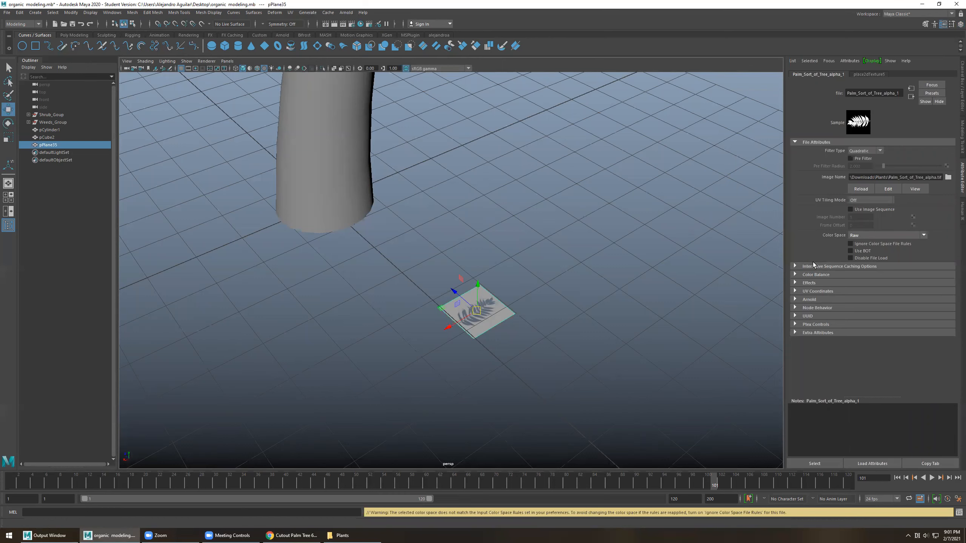
Invert the Palm_Sort_of_Tree_alpha texture in its effects settings
left_click(795, 283)
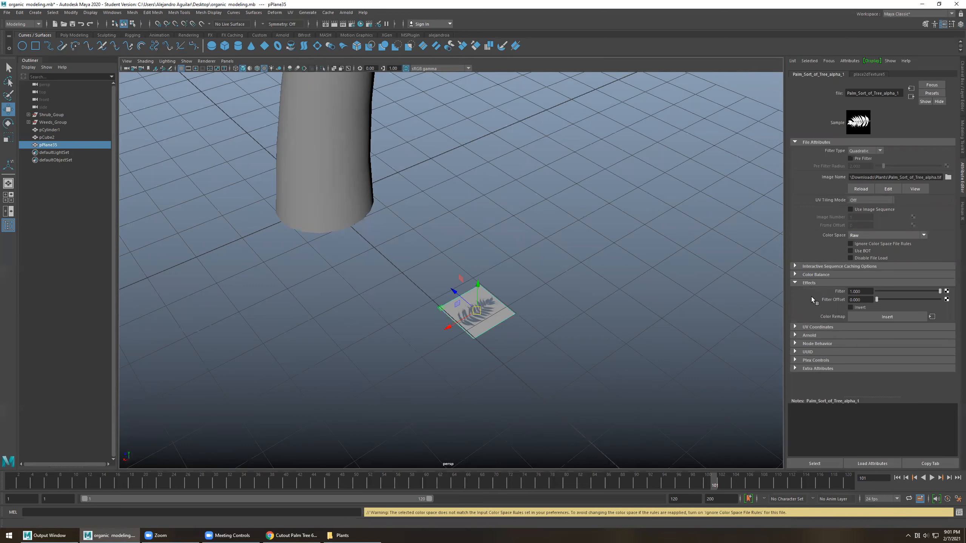
left_click(614, 303)
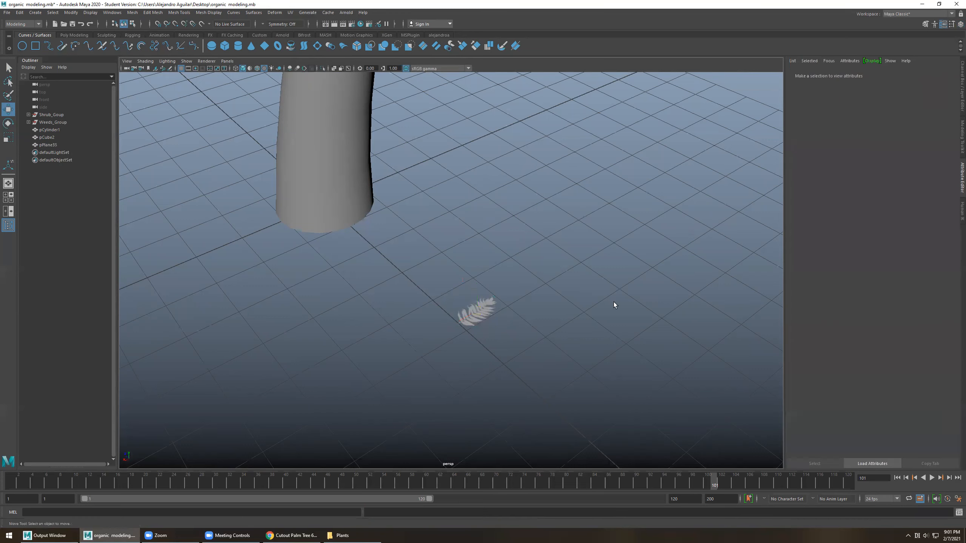
scroll(464, 321, "up", 5)
Stretch the leaf plane along X, lengthening it to roughly twice its width
left_click(504, 333)
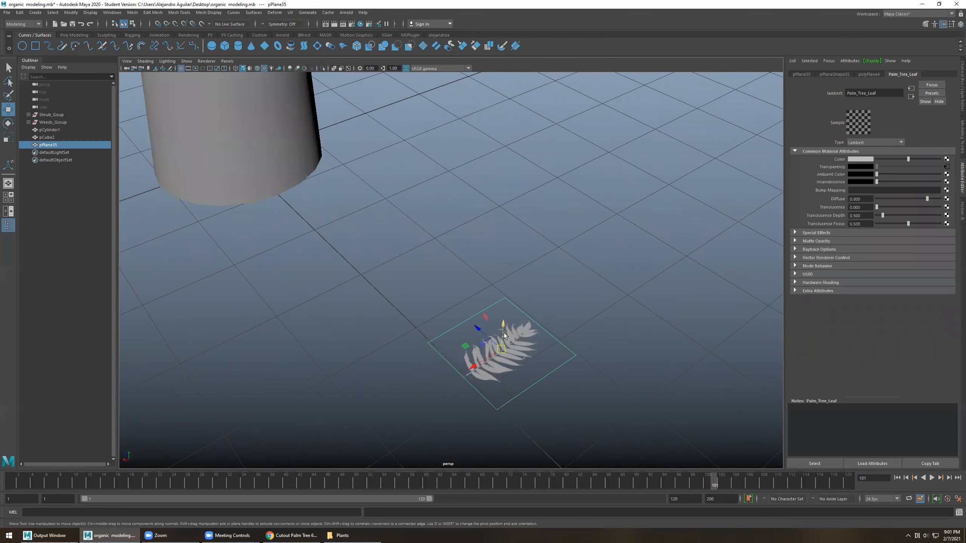
left_click_drag(428, 319, 416, 300, "alt")
key("r")
scroll(461, 288, "down", 5)
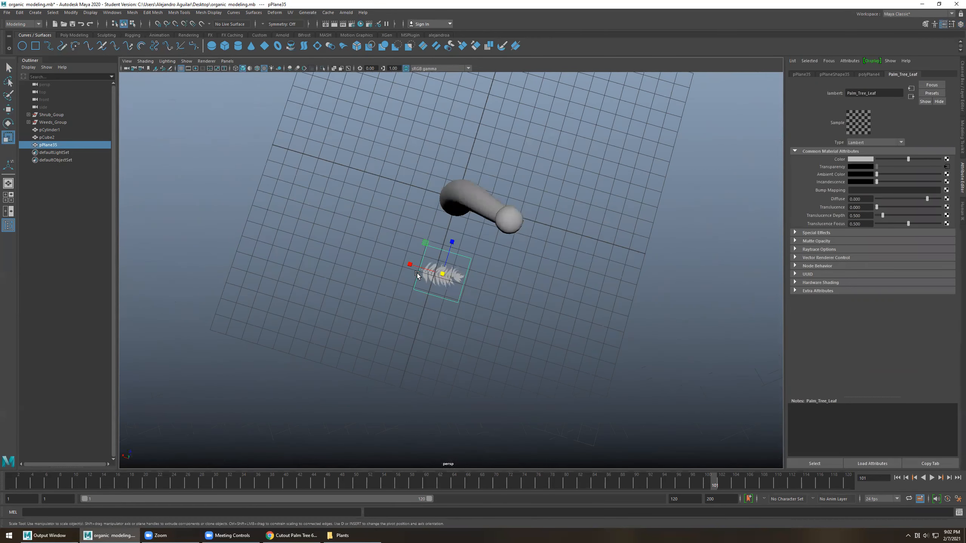
left_click_drag(409, 264, 377, 255)
left_click_drag(422, 295, 561, 277, "alt")
scroll(438, 326, "up", 3)
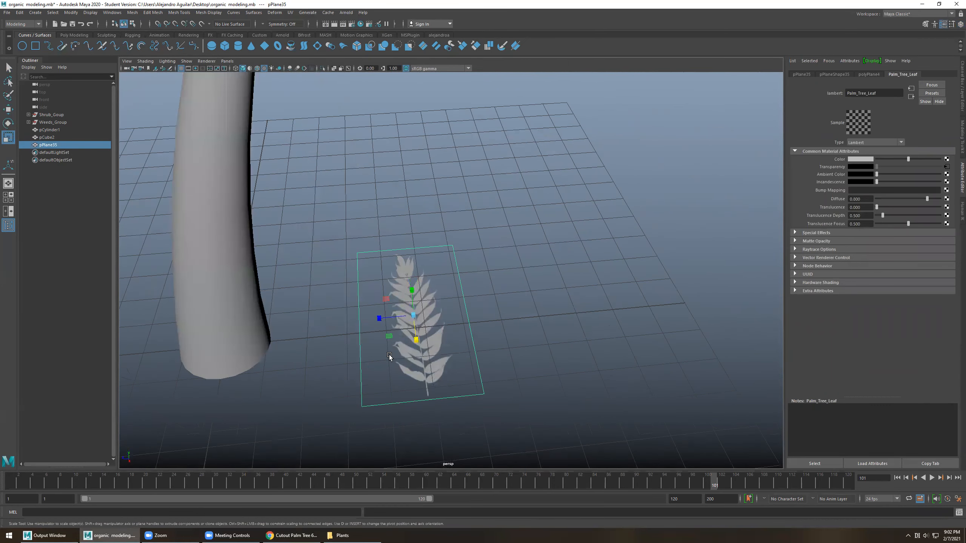
middle_click_drag(412, 329, 454, 307, "alt")
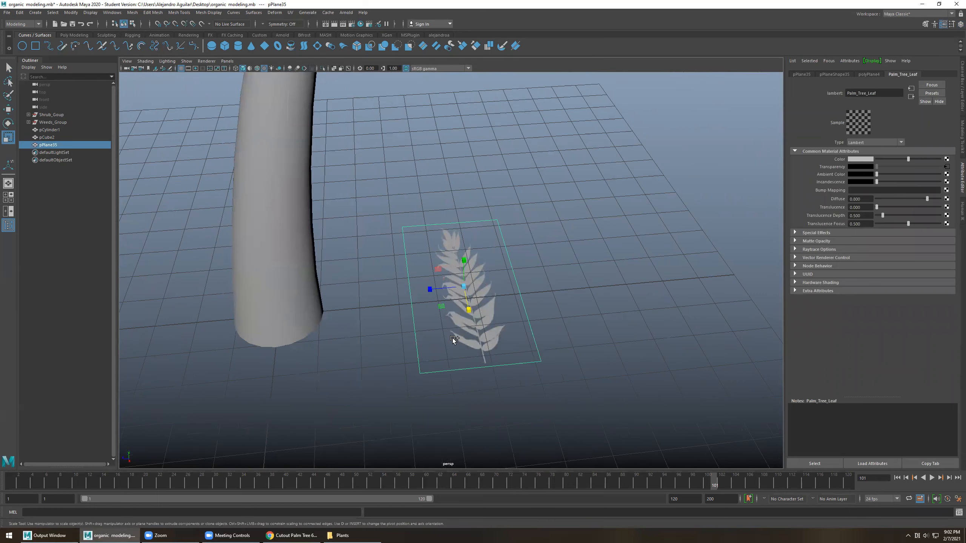
Insert edge loops with Multi-Cut close to both long sides of the leaf and just beyond the stem end
key("ctrl+shift+x")
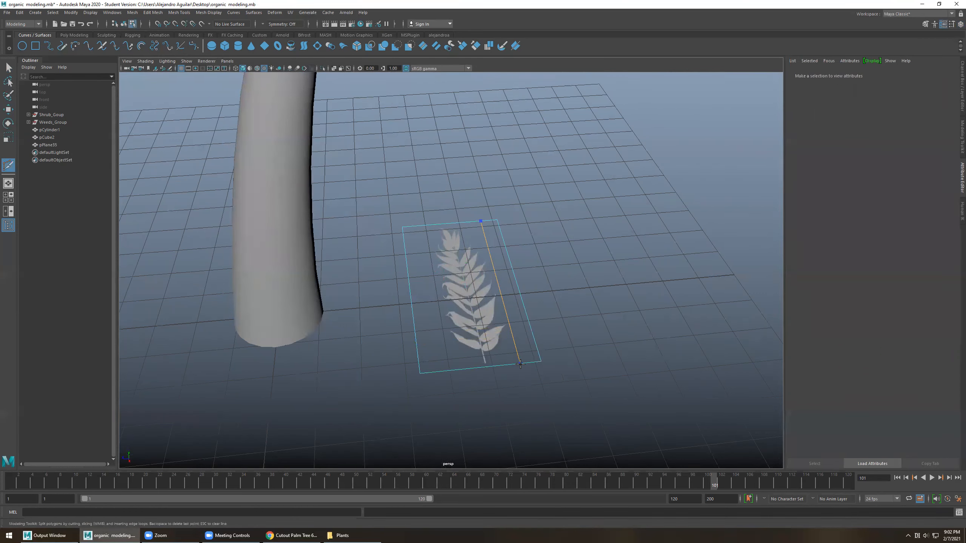
left_click(519, 361, "ctrl")
left_click(448, 361, "ctrl")
left_click_drag(496, 351, 493, 359, "alt")
left_click(451, 361, "ctrl")
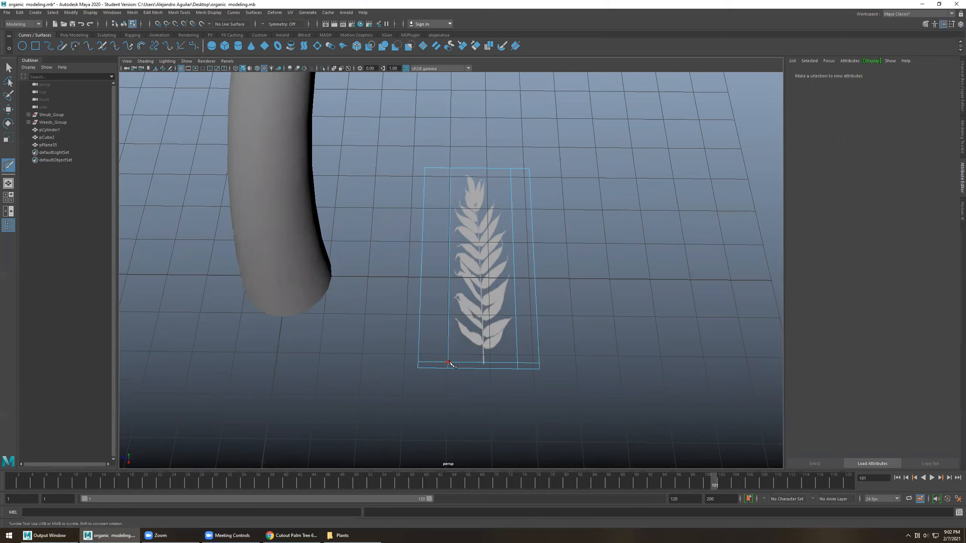
key("1")
key("w")
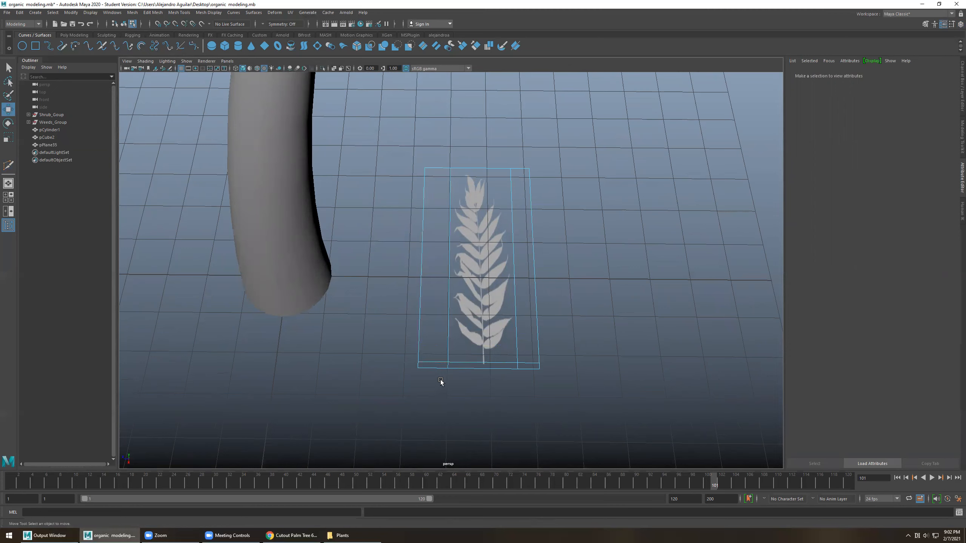
Delete the empty border faces along both long sides and at the stem end of the leaf plane
right_click(435, 352)
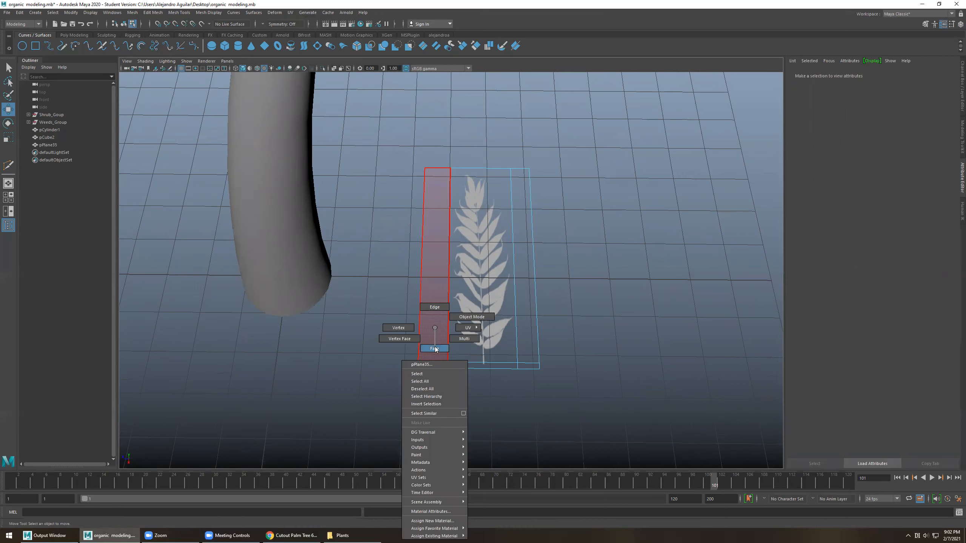
left_click(435, 349)
left_click(439, 345)
left_click(489, 366, "shift")
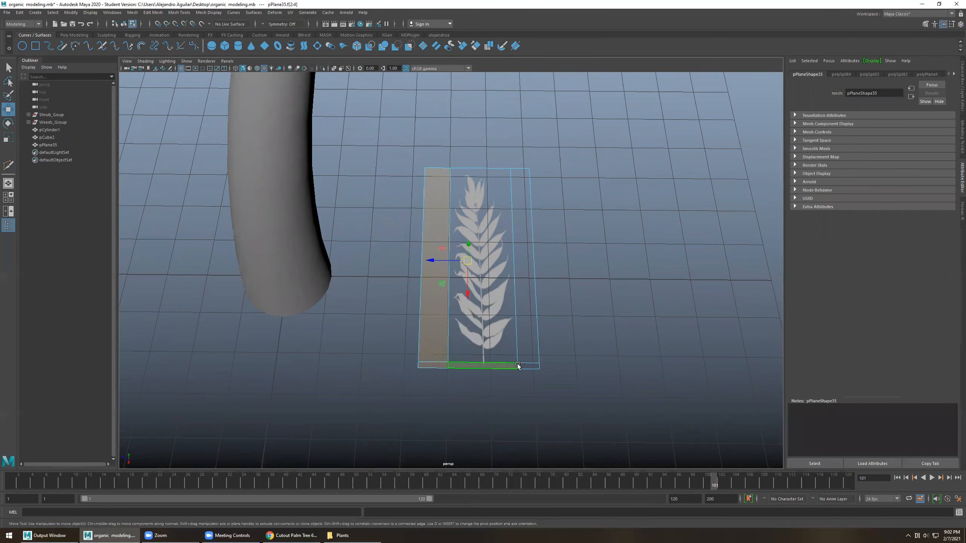
left_click(524, 351, "shift")
key("Delete")
Scale the trimmed leaf plane up evenly in all directions
left_click_drag(537, 300, 473, 319, "alt")
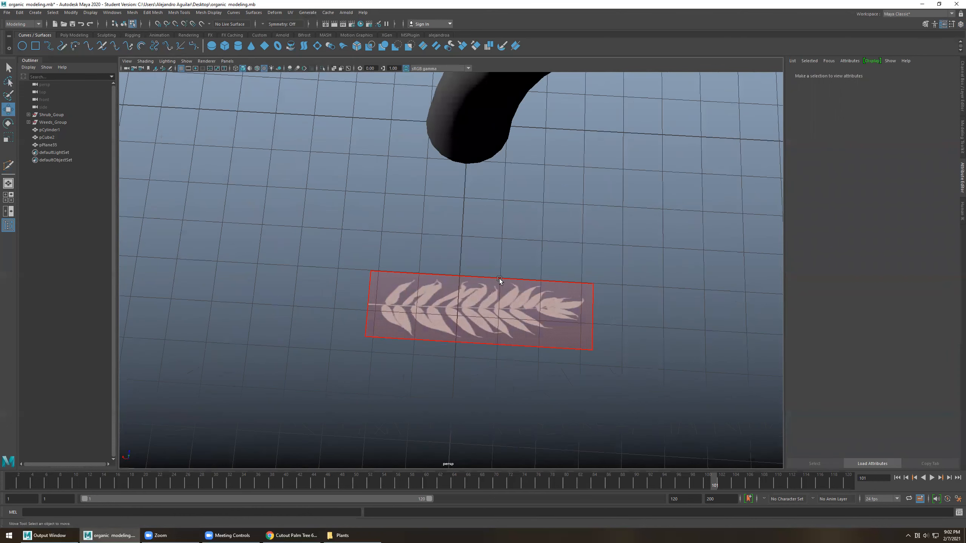
left_click(489, 305)
key("r")
left_click_drag(444, 303, 480, 301)
scroll(483, 309, "down", 5)
scroll(480, 301, "up", 6)
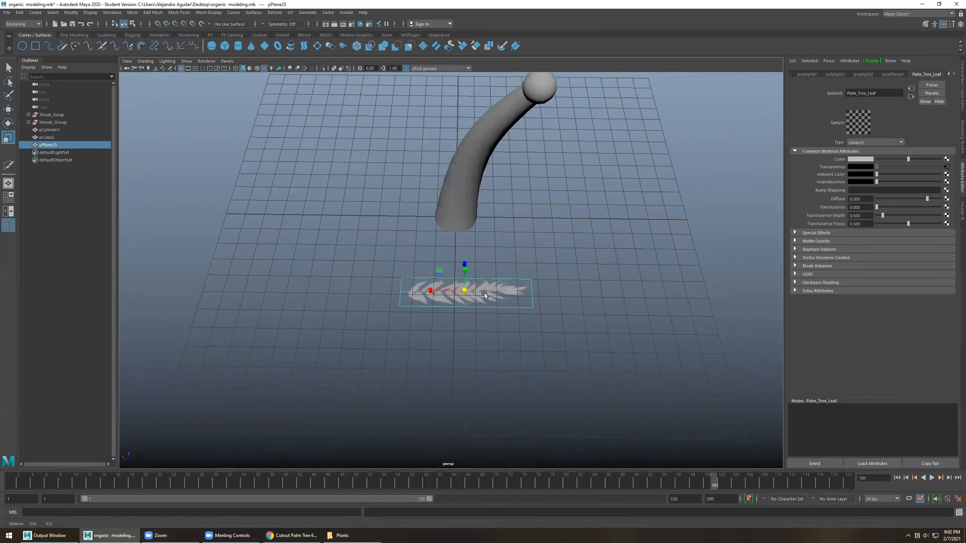
middle_click_drag(516, 332, 492, 324, "alt")
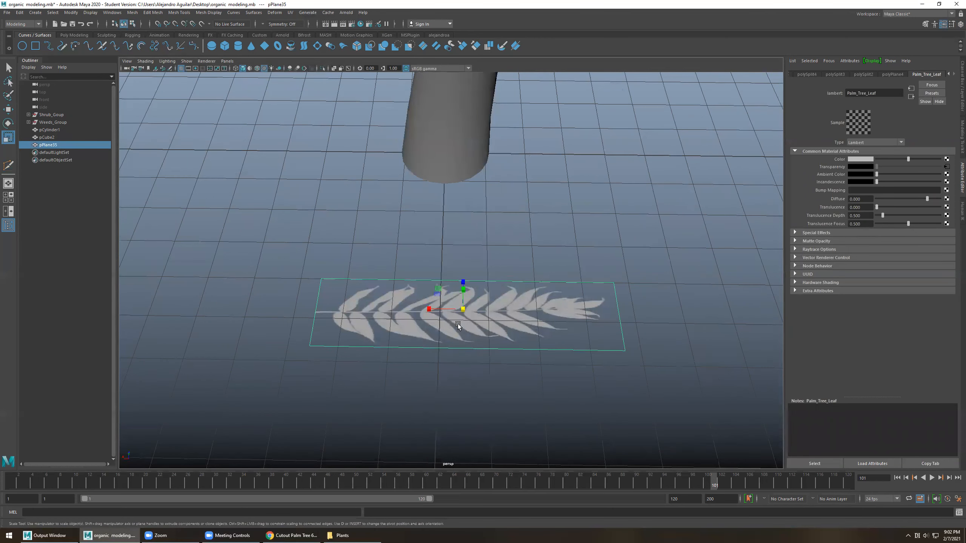
scroll(484, 322, "down", 1)
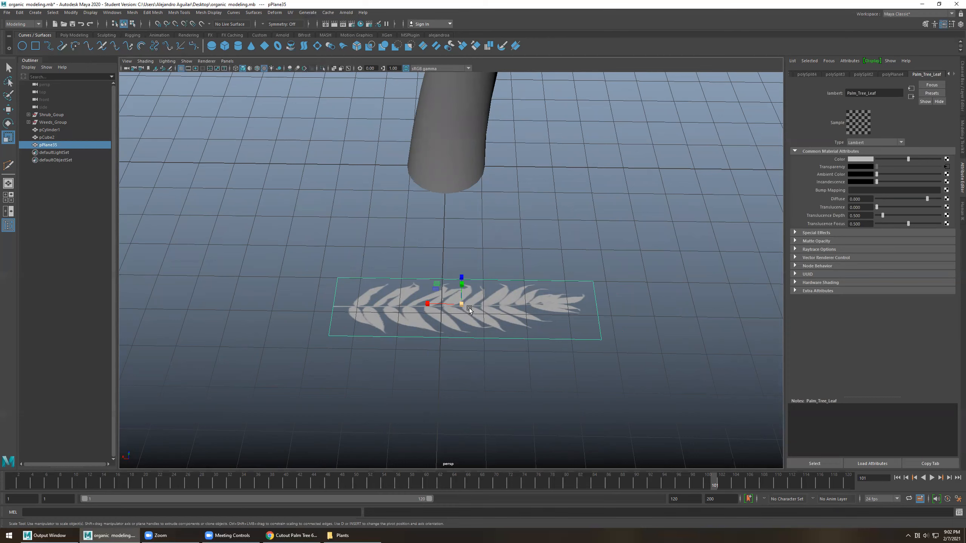
Insert three evenly spaced crosswise edge loops with Multi-Cut, dividing the leaf's length into quarters, and reselect the plane
key("ctrl+shift+x")
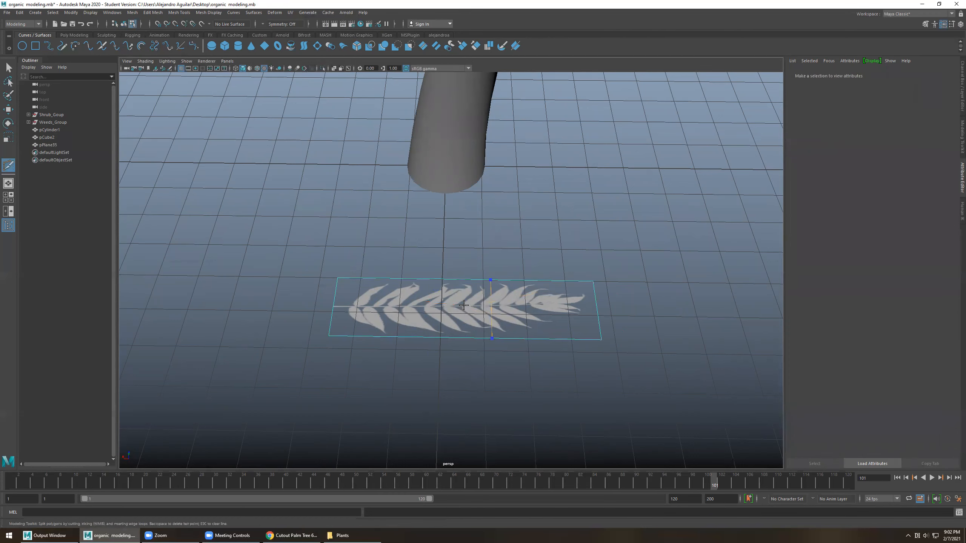
left_click(451, 297, "ctrl+shift")
left_click(395, 298, "ctrl+shift")
left_click(527, 298, "ctrl+shift")
scroll(460, 325, "down", 2)
key("w")
right_click_drag(456, 305, 518, 276)
left_click(480, 305)
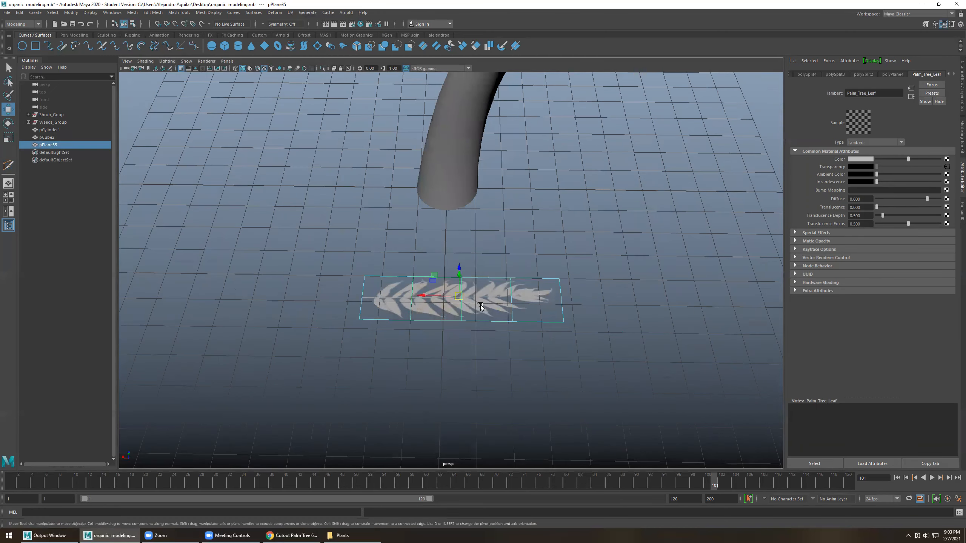
Insert a centred lengthwise edge loop along the leaf's midrib with Multi-Cut
middle_click_drag(485, 232, 431, 319, "alt")
scroll(428, 352, "down", 2)
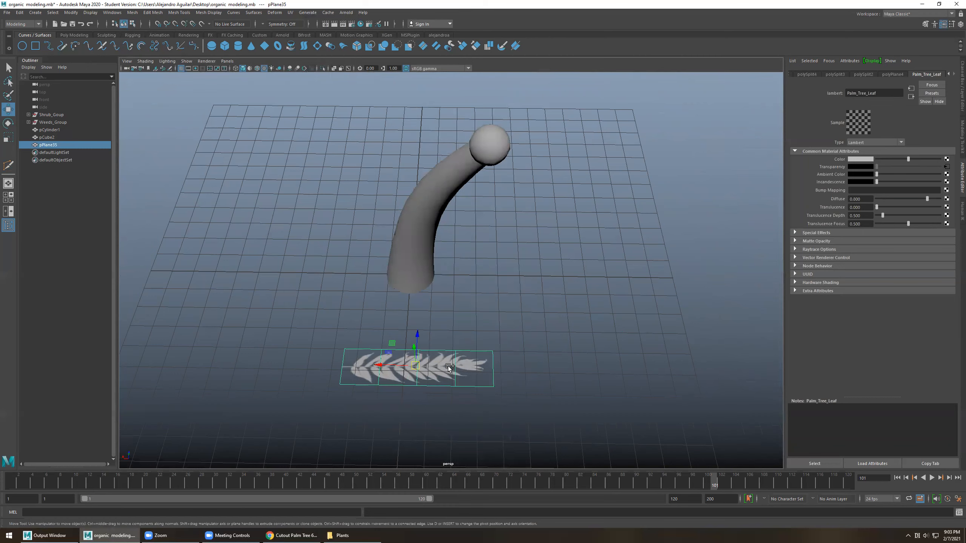
key("y")
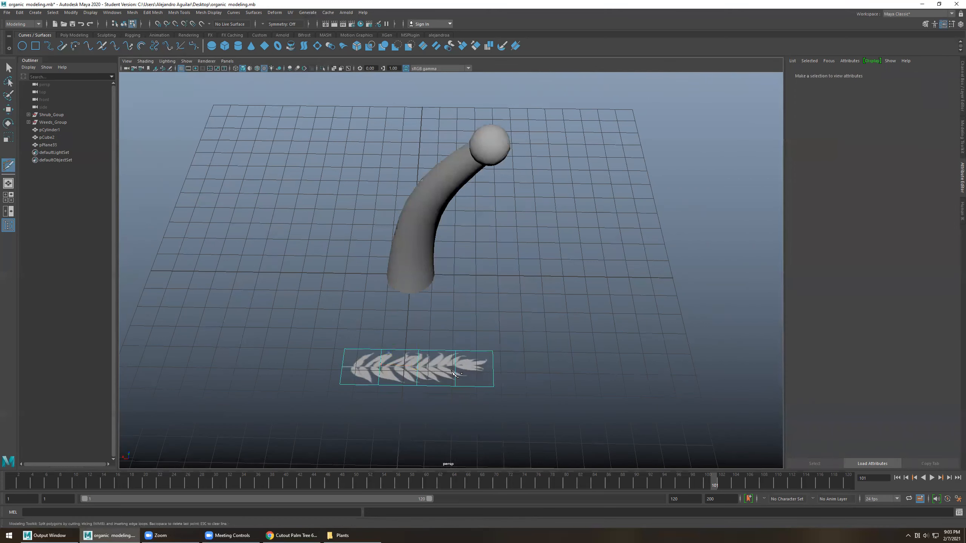
middle_click(455, 366, "ctrl")
mouse_move(540, 370)
left_mouse_down("alt")
mouse_move(447, 374)
mouse_move(535, 362)
left_mouse_up("alt")
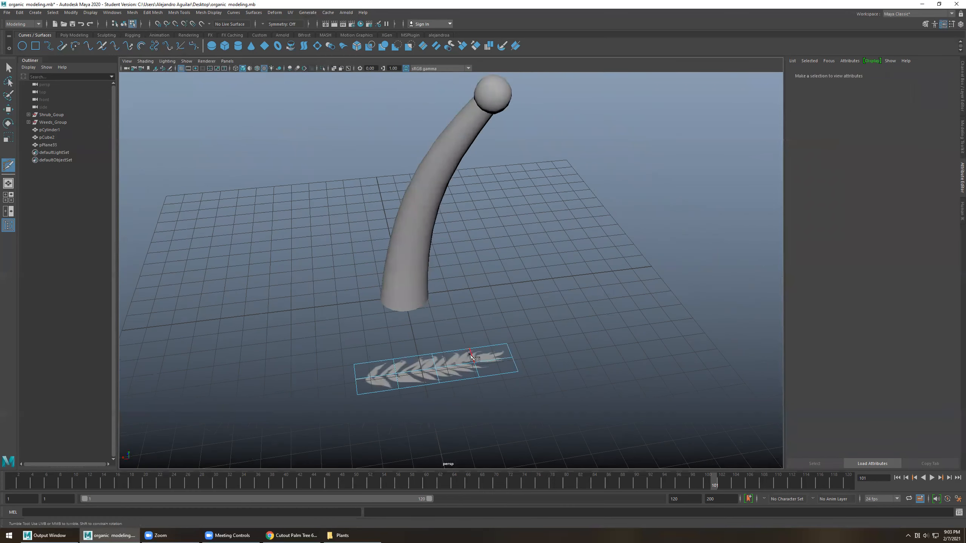
Offset the midrib edge loop vertically to fold the leaf along its centre, and return to object selection
key("w")
double_click(482, 360)
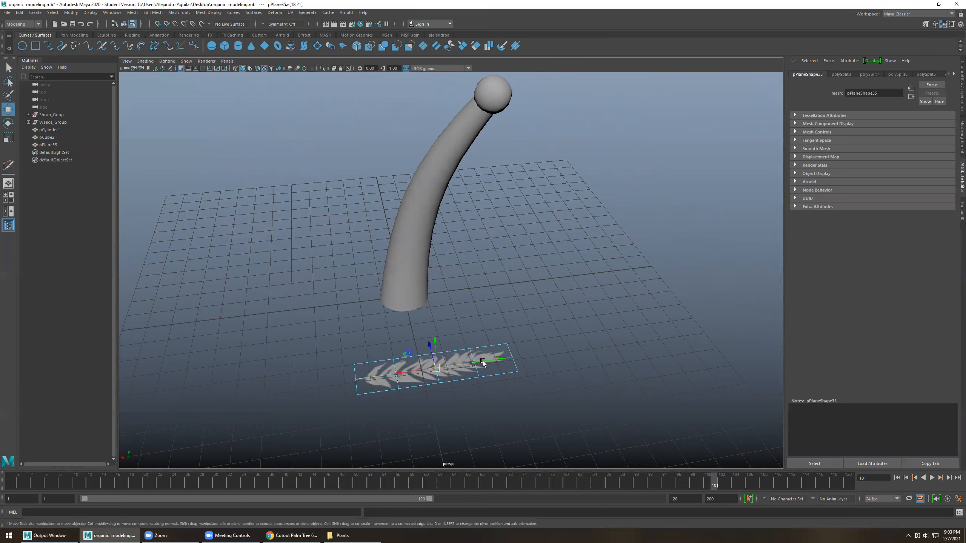
left_click_drag(439, 343, 439, 380)
right_click_drag(511, 347, 510, 348)
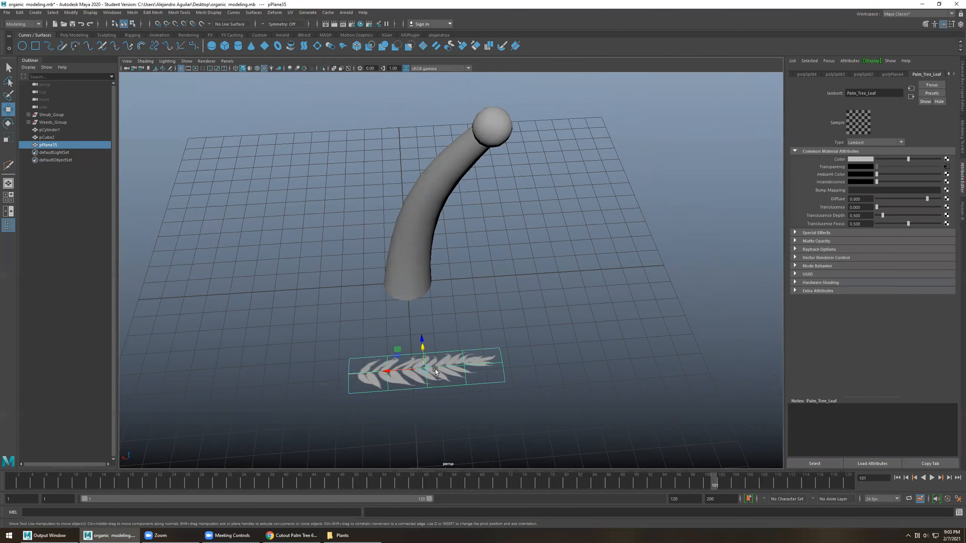
Move the leaf plane's pivot to the middle vertex at its stem end using vertex snapping
key("d")
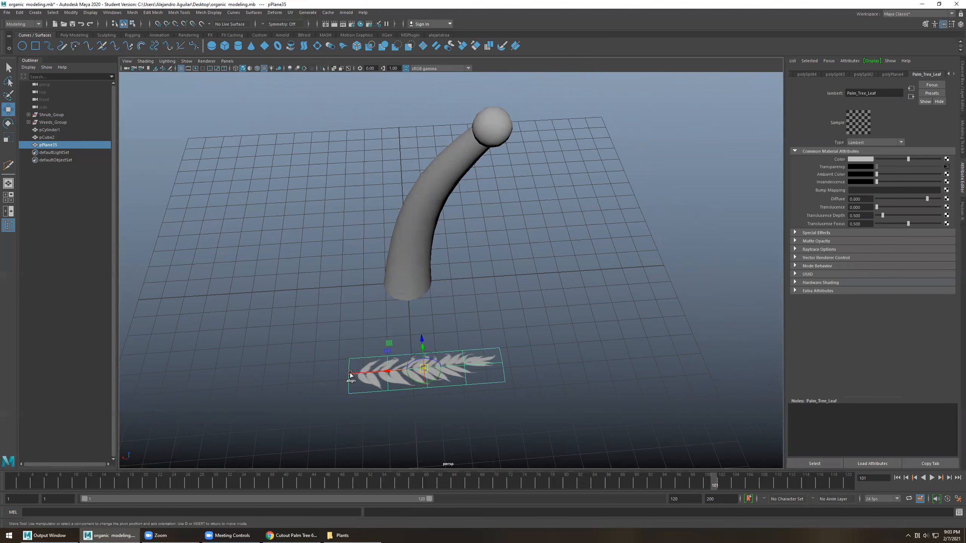
key("v")
left_click_drag(422, 368, 341, 371)
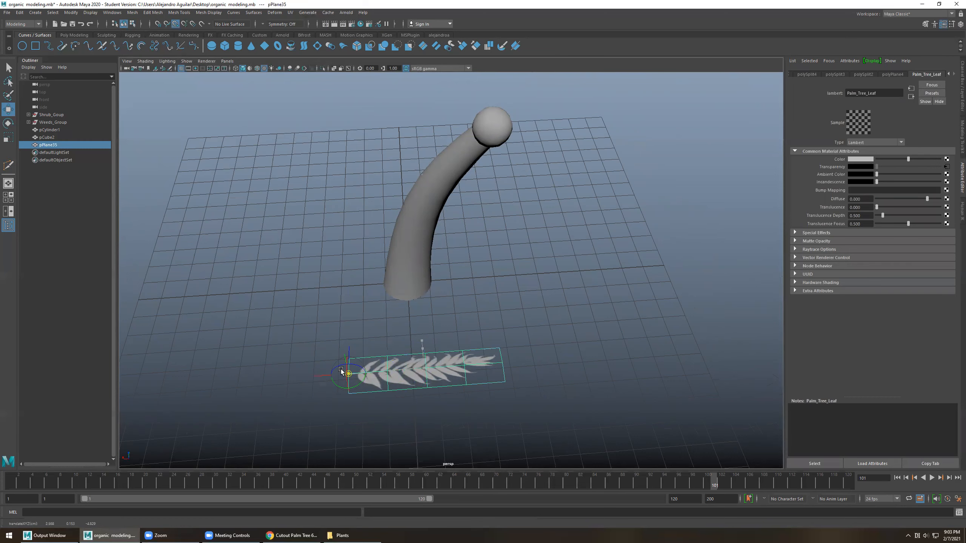
Bend the leaf's tip downward by rotating its end edge with soft selection reaching over most of the leaf
middle_click_drag(395, 307, 392, 329, "alt")
mouse_move(396, 362)
left_mouse_down("alt")
mouse_move(415, 377)
mouse_move(386, 364)
left_mouse_up("alt")
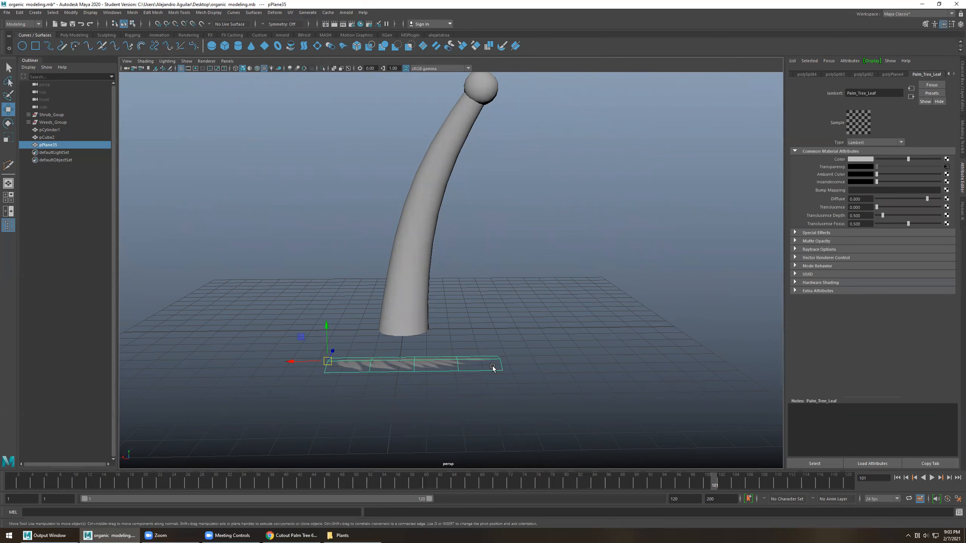
right_click_drag(490, 368, 488, 350)
right_click_drag(488, 307, 488, 307)
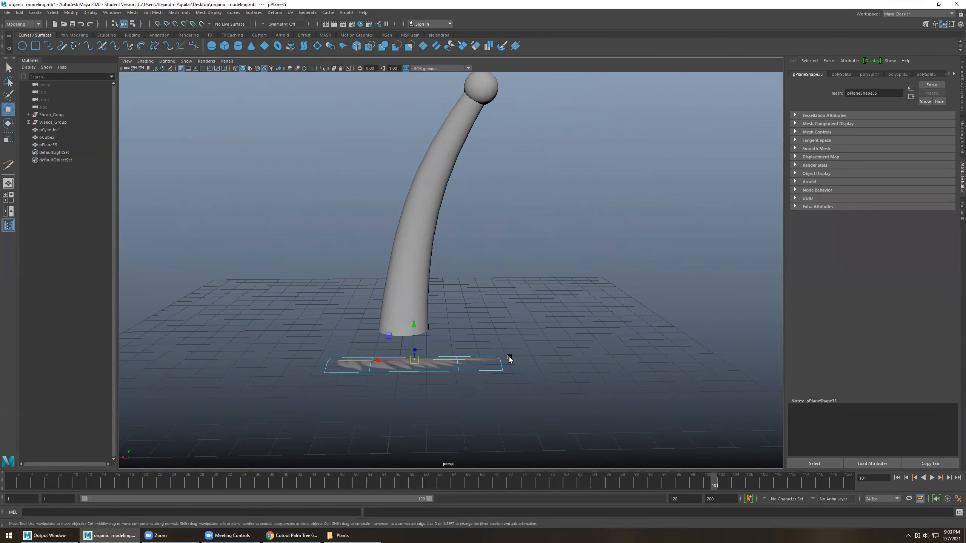
left_click(497, 355)
key("q")
key("w")
key("b")
left_click_drag(530, 370, 642, 358)
key("e")
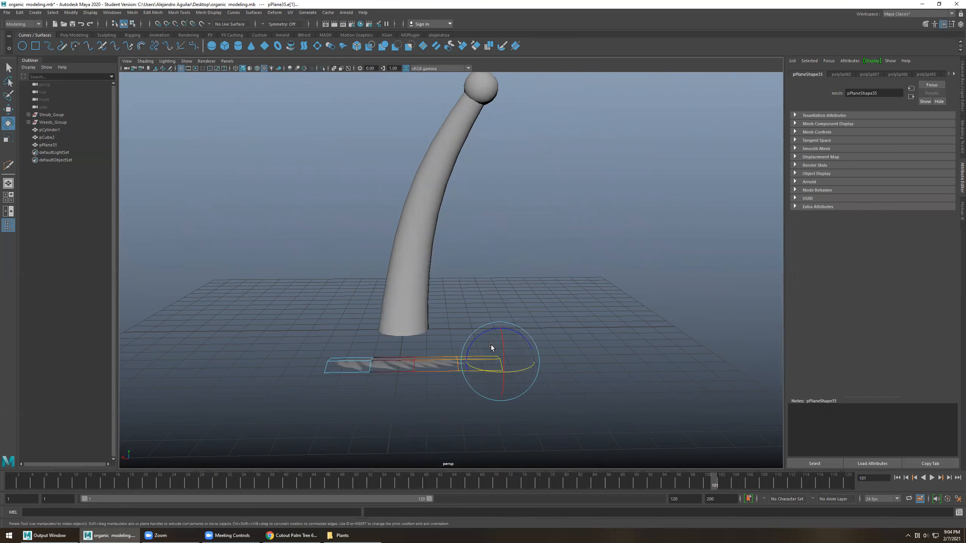
left_click_drag(483, 335, 500, 358)
key("w")
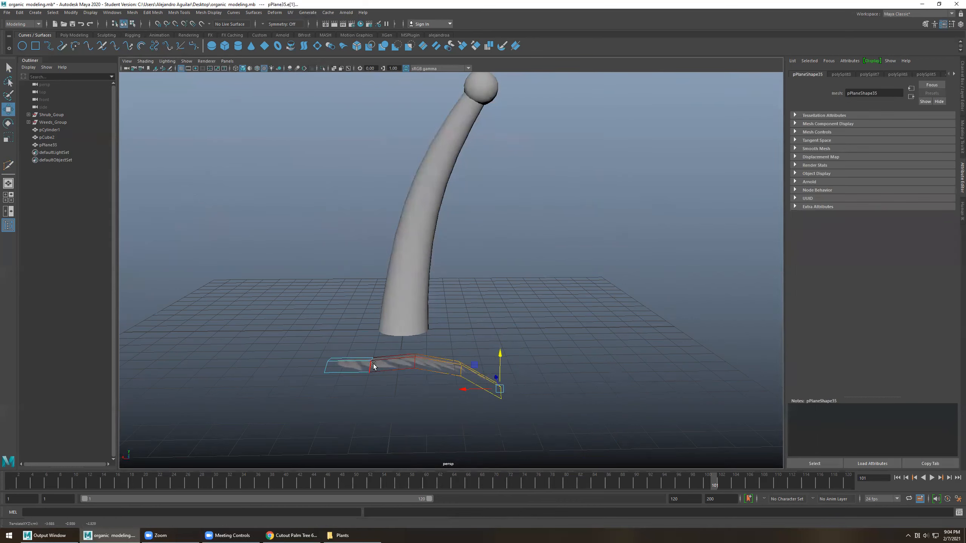
Rotate the leaf's middle crosswise edge with soft selection to refine the arch along its length
left_click(418, 363)
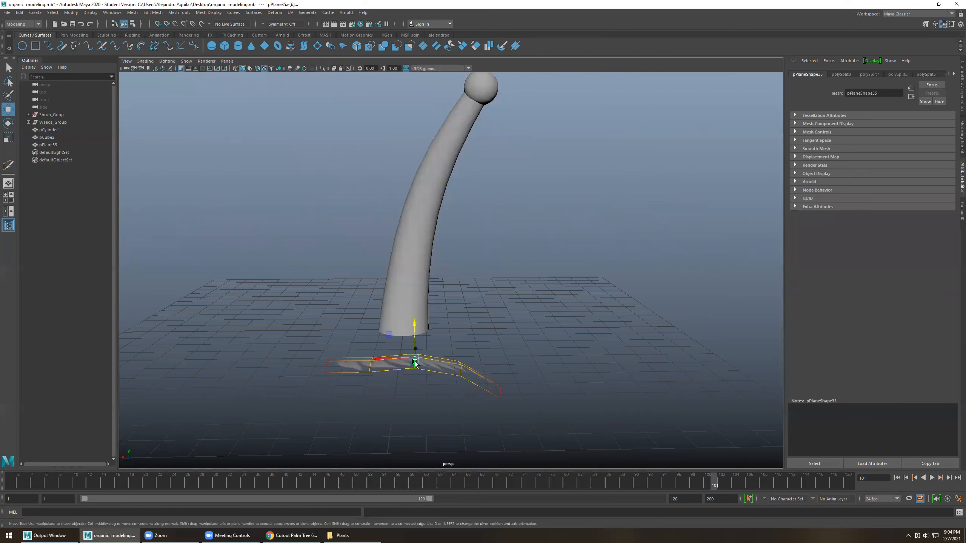
key("b")
left_click_drag(493, 355, 602, 355)
key("e")
left_click_drag(437, 334, 436, 379)
left_click(480, 344)
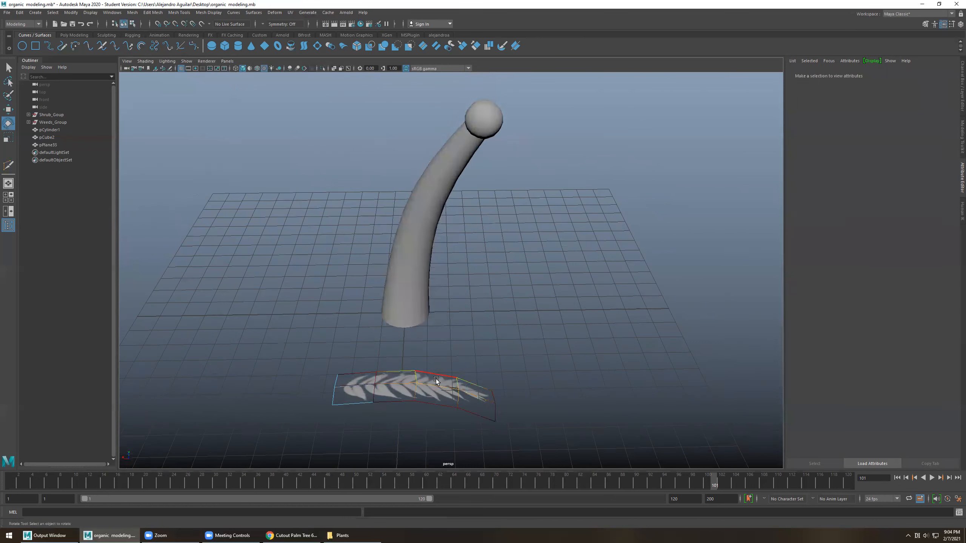
Move the leaf plane up so its stem end meets the side of the ball at the trunk's top
left_click(406, 389)
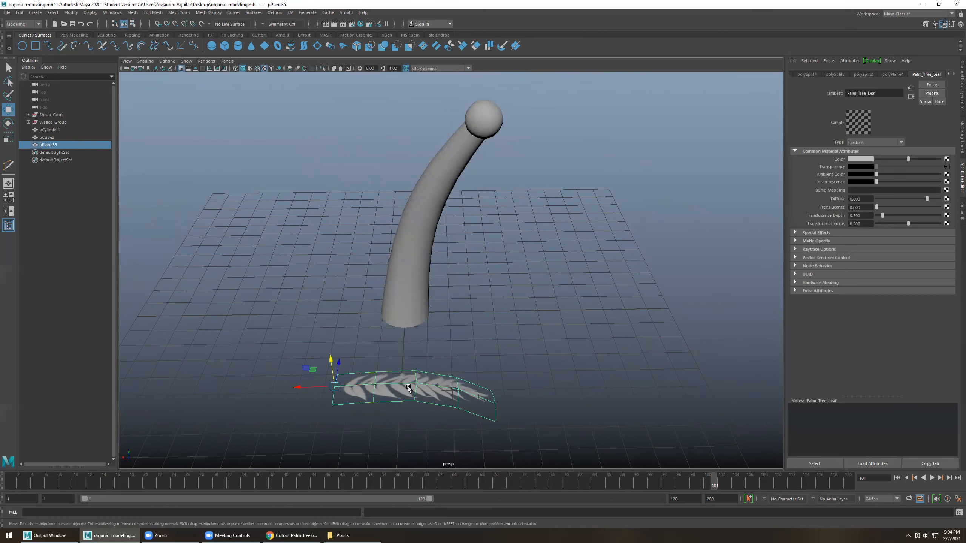
left_click_drag(443, 325, 451, 333, "alt")
left_click_drag(350, 375, 385, 340, "alt")
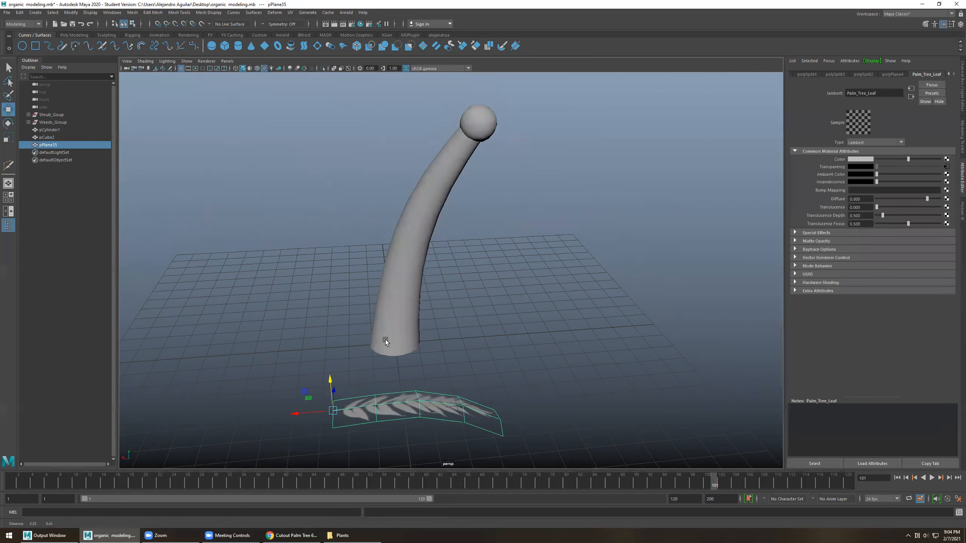
left_click_drag(388, 383, 485, 247, "alt")
right_click_drag(485, 247, 505, 292, "alt")
left_click_drag(492, 280, 540, 263)
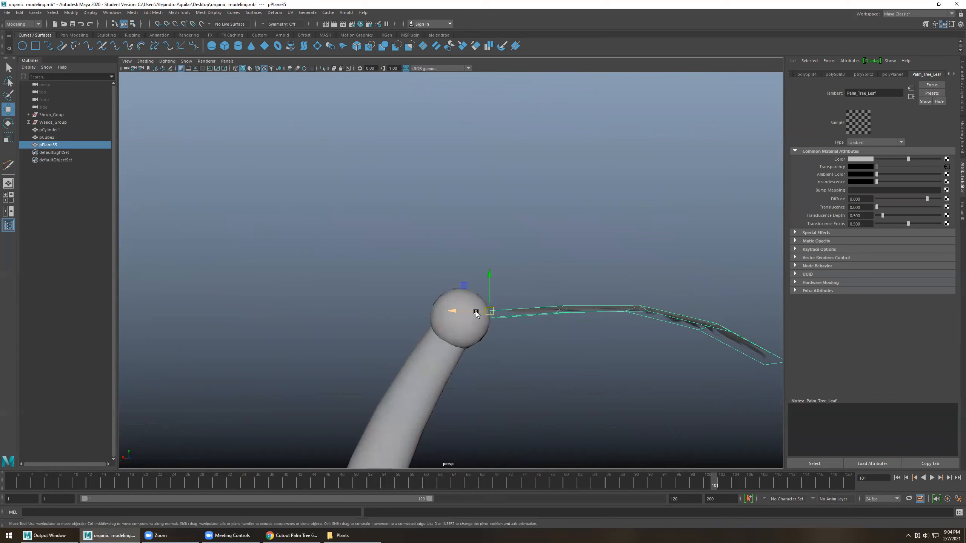
Move the leaf's pivot to the centre of the ball and align the leaf sideways with it
key("d")
left_click_drag(453, 311, 423, 311)
left_click_drag(535, 324, 448, 338, "alt")
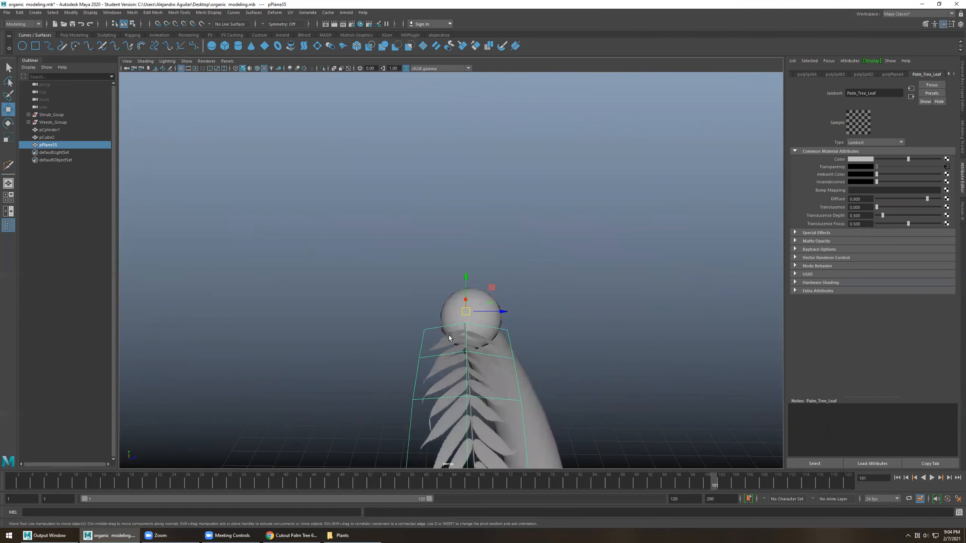
left_click_drag(501, 312, 425, 320)
key("v")
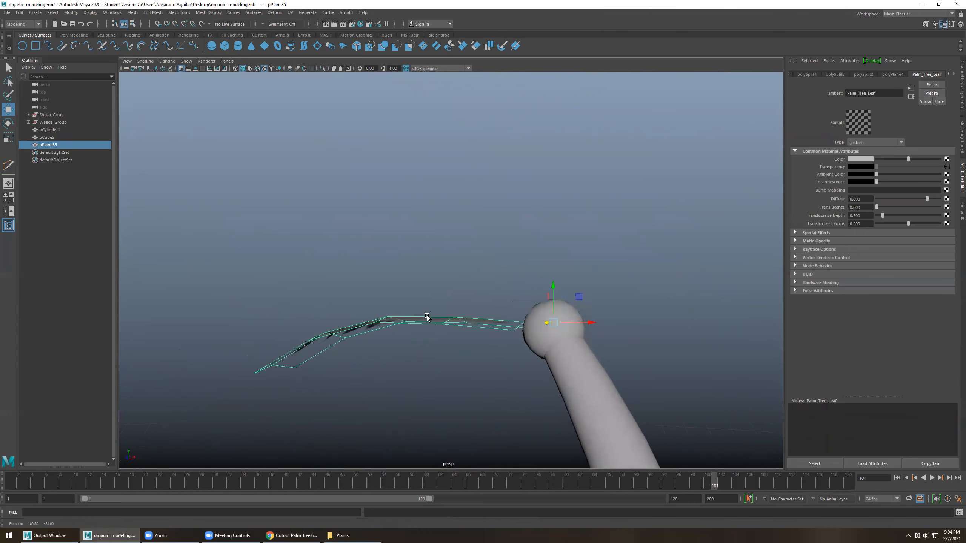
left_click_drag(539, 302, 524, 330, "alt")
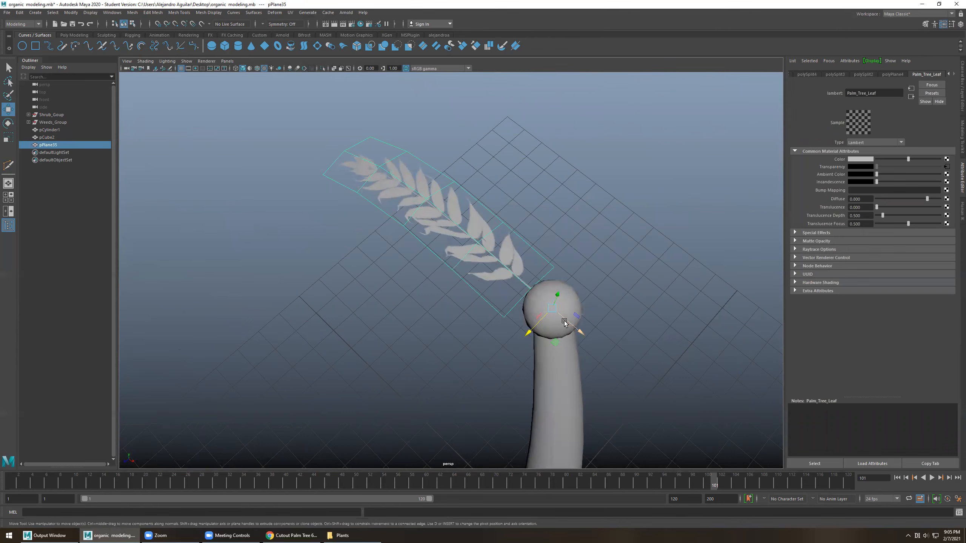
left_click_drag(564, 321, 572, 328)
key("d")
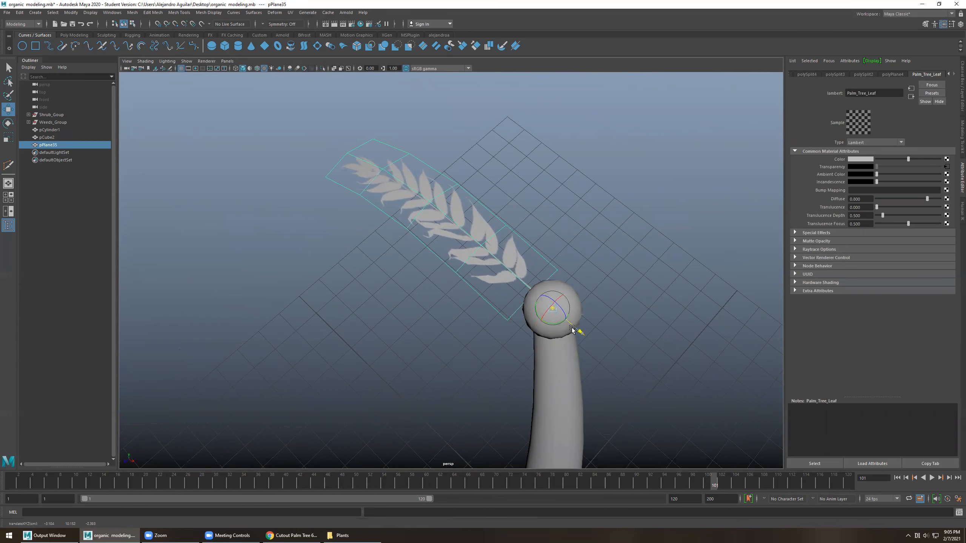
Duplicate the leaf rotated 45 degrees around the ball and repeat the transform until eight leaves surround it
left_click_drag(538, 360, 495, 313, "alt")
key("e")
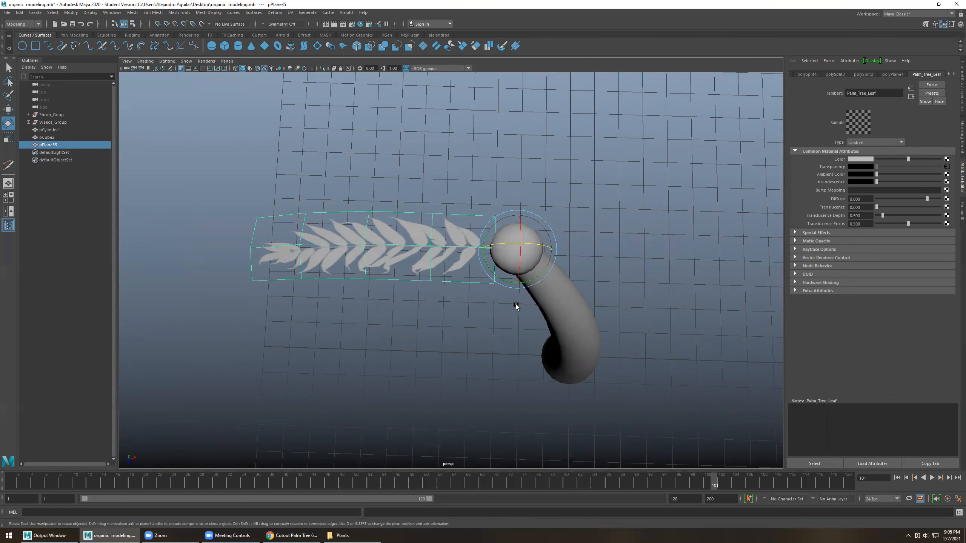
key("ctrl+d")
left_click_drag(506, 281, 483, 277)
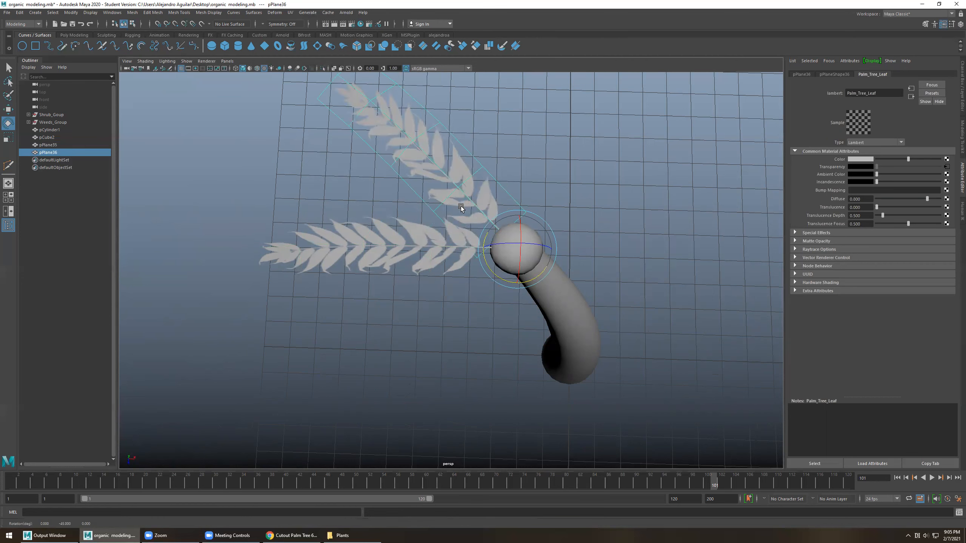
key("shift+d")
key("shift+d")
key("shift+d")
key("shift+d")
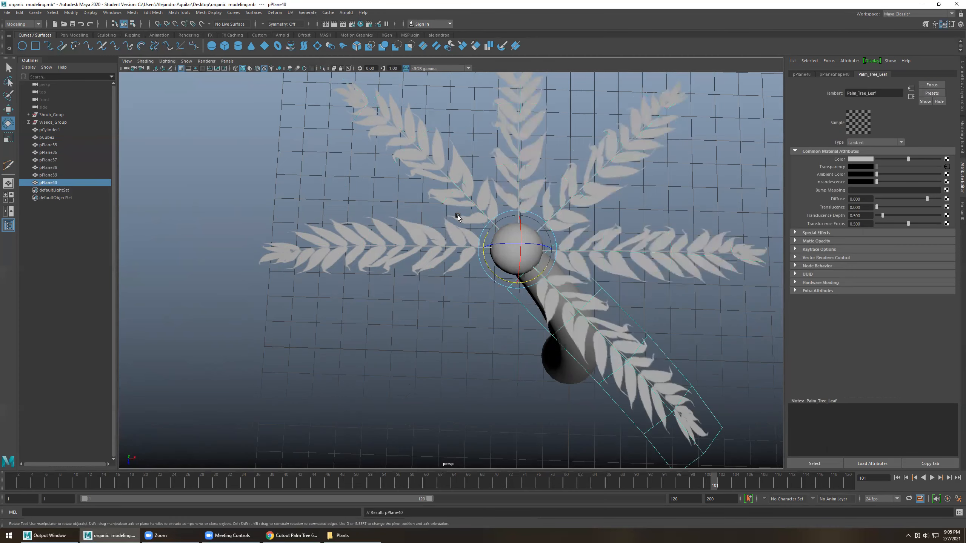
key("shift+d")
key("shift+d")
left_click_drag(428, 253, 446, 207, "alt")
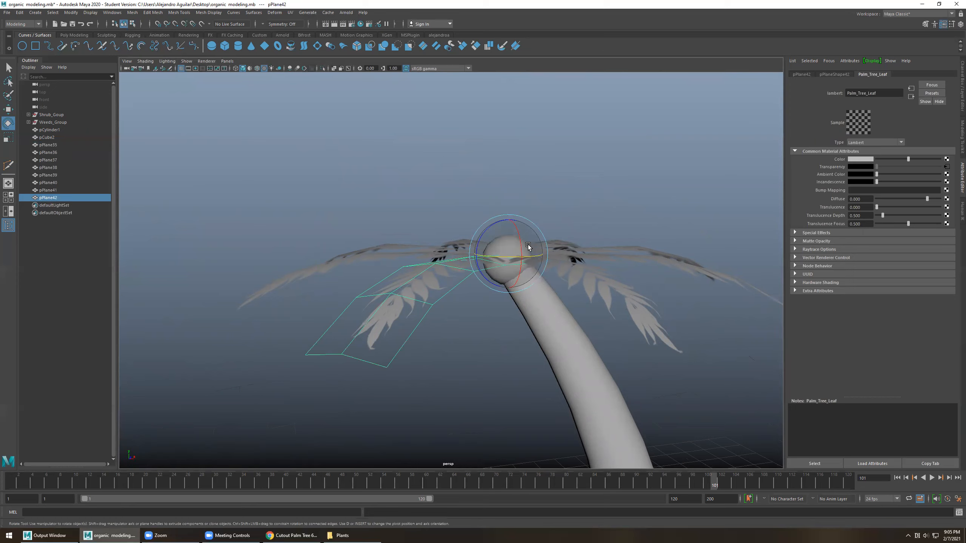
mouse_move(543, 254)
left_mouse_down()
mouse_move(643, 259)
mouse_move(641, 250)
mouse_move(605, 266)
mouse_move(597, 295)
mouse_move(575, 254)
mouse_move(598, 251)
mouse_move(607, 212)
mouse_move(598, 286)
mouse_move(581, 295)
mouse_move(572, 271)
mouse_move(548, 265)
left_mouse_up()
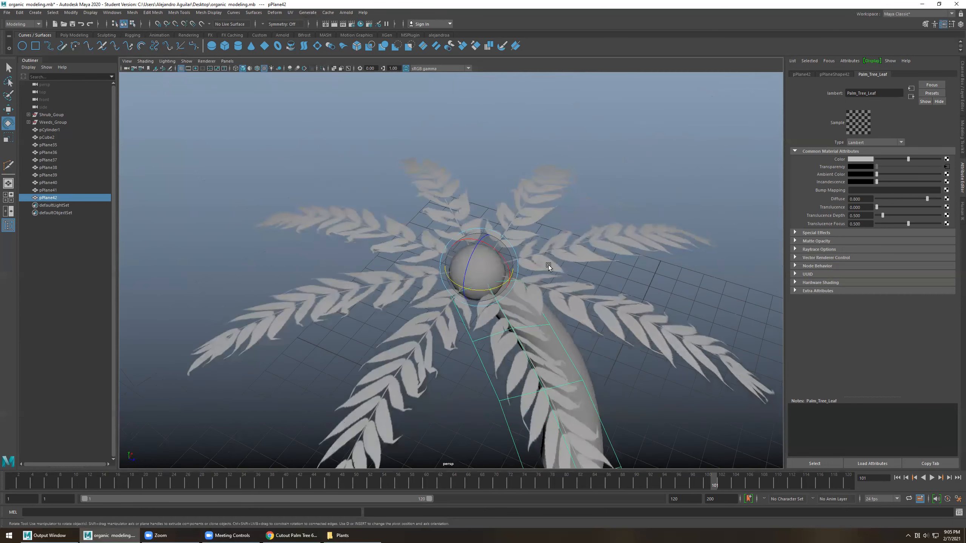
left_click_drag(486, 271, 527, 263)
key("ctrl+z")
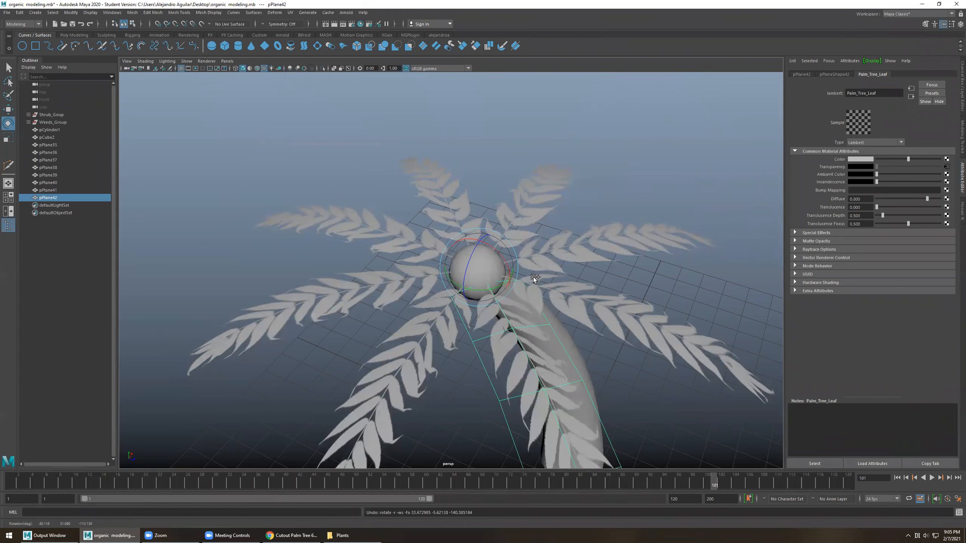
Set the Rotate tool's axis orientation to Object and select the original leaf
left_click(532, 277)
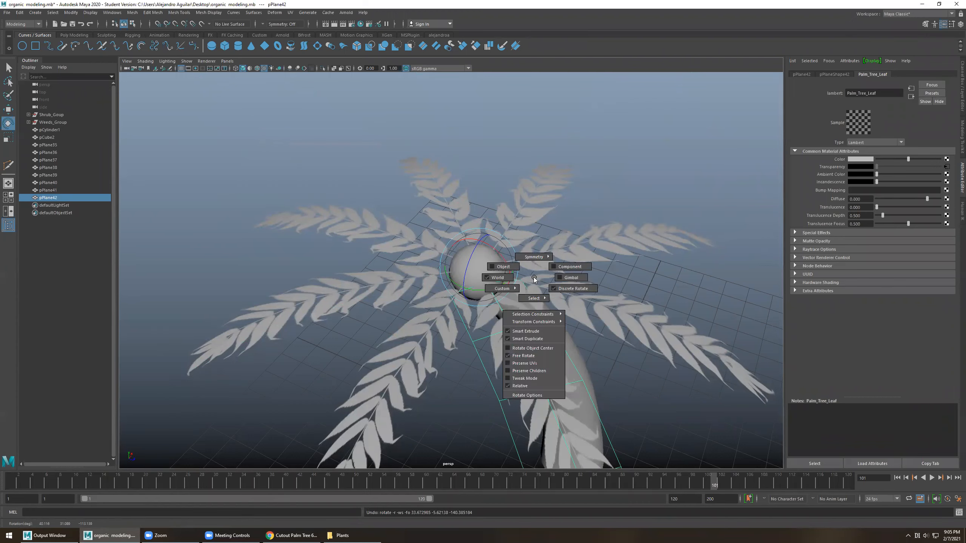
left_click(502, 268)
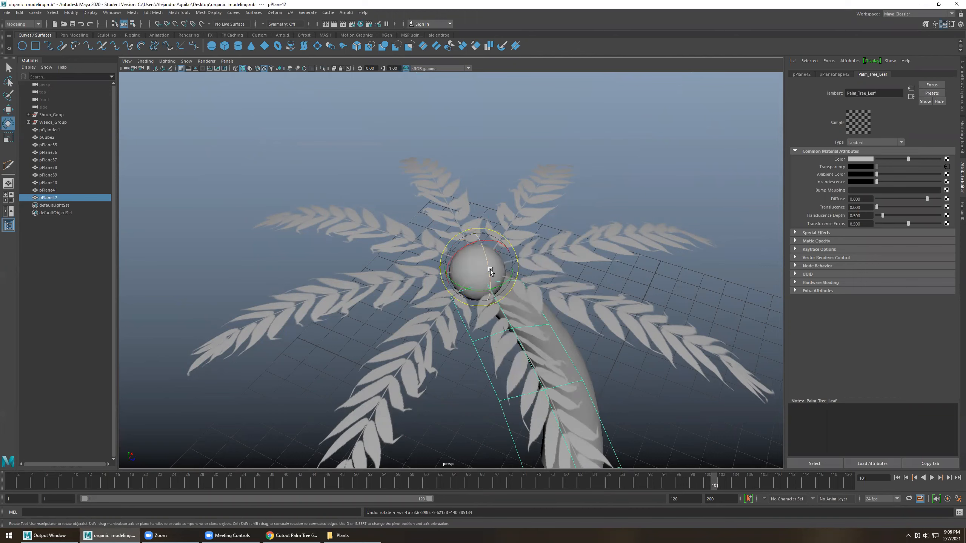
left_click(428, 328)
left_click_drag(478, 328, 417, 363, "alt")
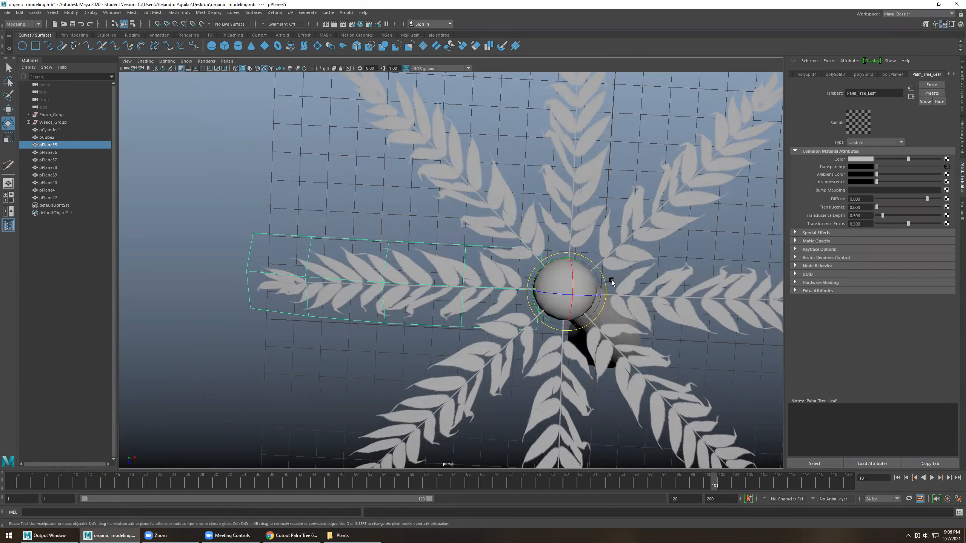
Examine the rotation axes of the leaves around the crown by selecting them one after another
left_click_drag(506, 285, 525, 311, "alt")
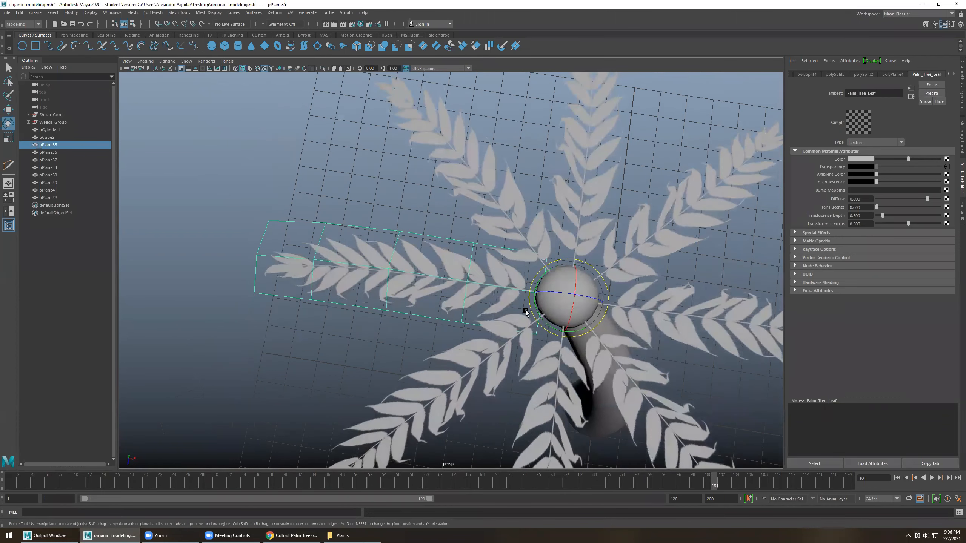
left_click(523, 238)
left_click(582, 206)
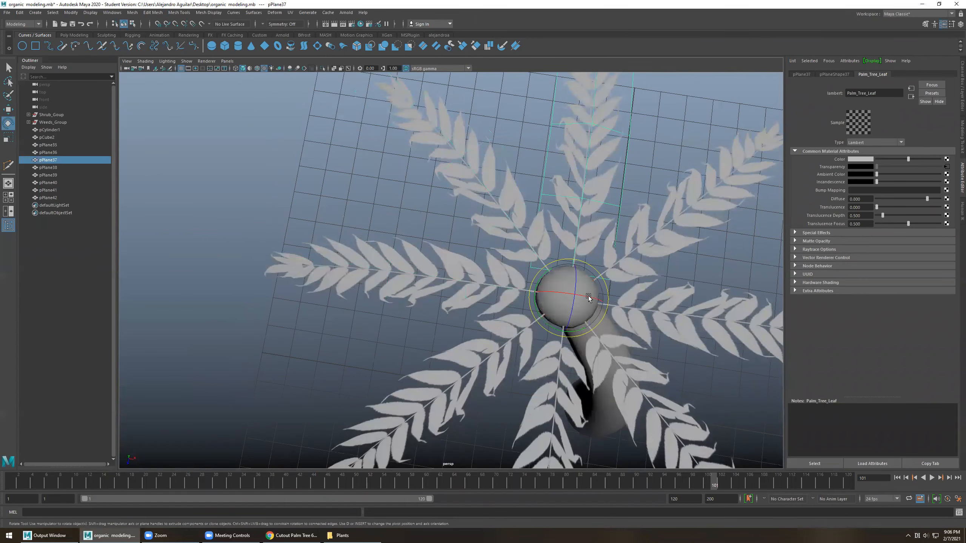
left_click(676, 291)
left_click(687, 311)
left_click(655, 402)
left_click(549, 424)
left_click(457, 378)
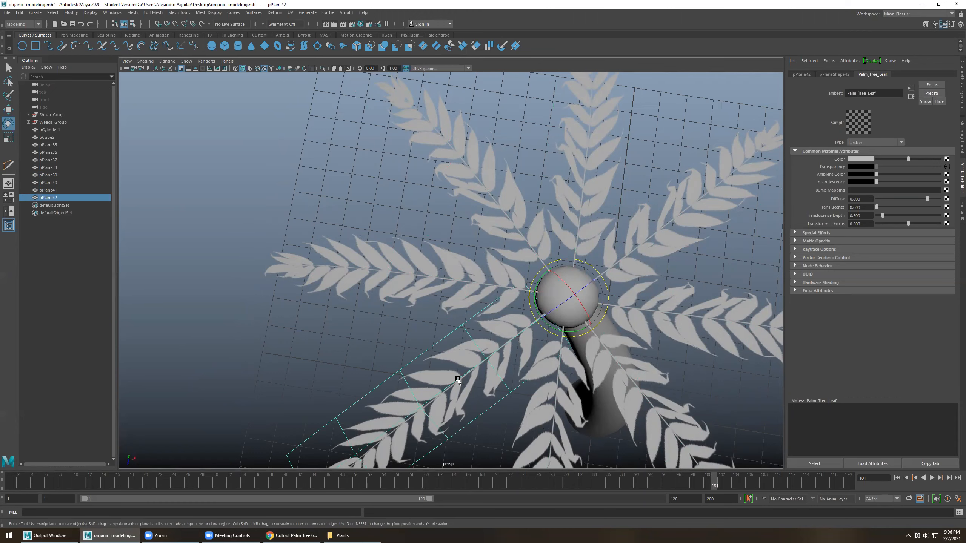
Tilt several leaves individually about the ball to vary their vertical angles around the crown
left_click_drag(458, 379, 590, 337, "alt")
left_click_drag(366, 341, 369, 351)
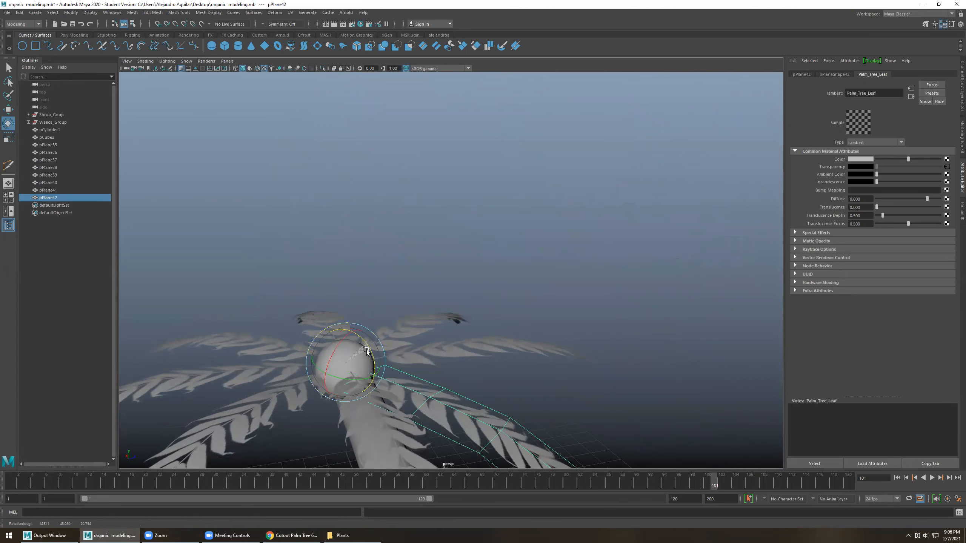
left_click(392, 327)
left_click_drag(332, 343, 334, 341)
left_click(262, 340)
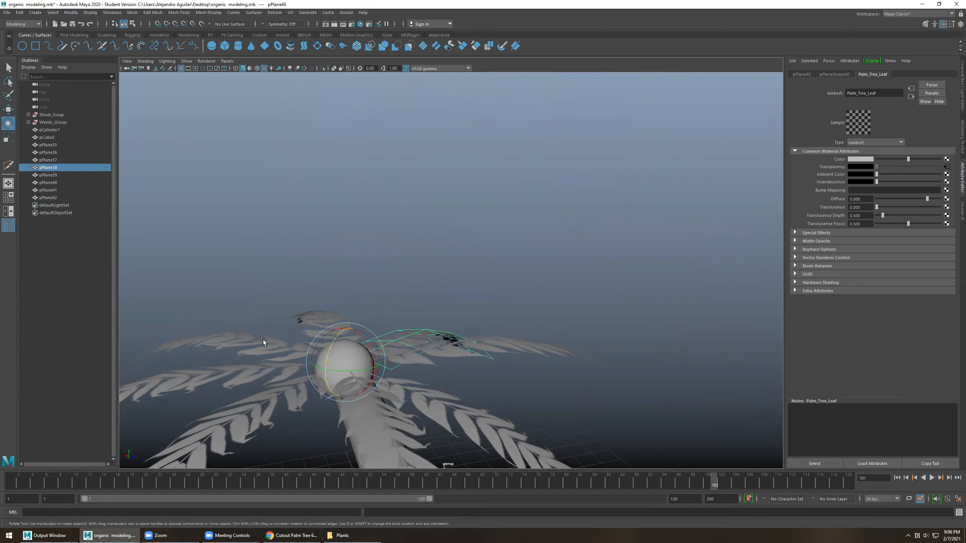
left_click(273, 393)
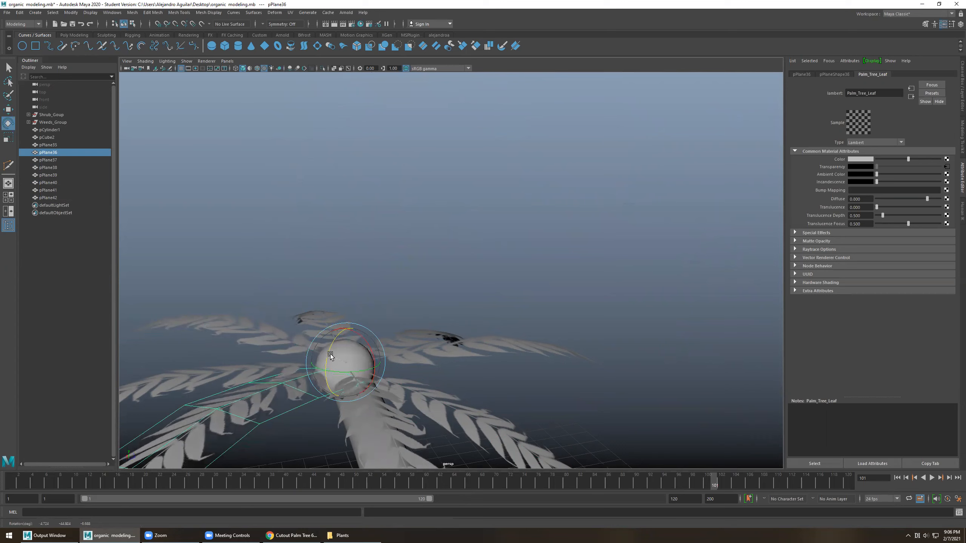
left_click(329, 309)
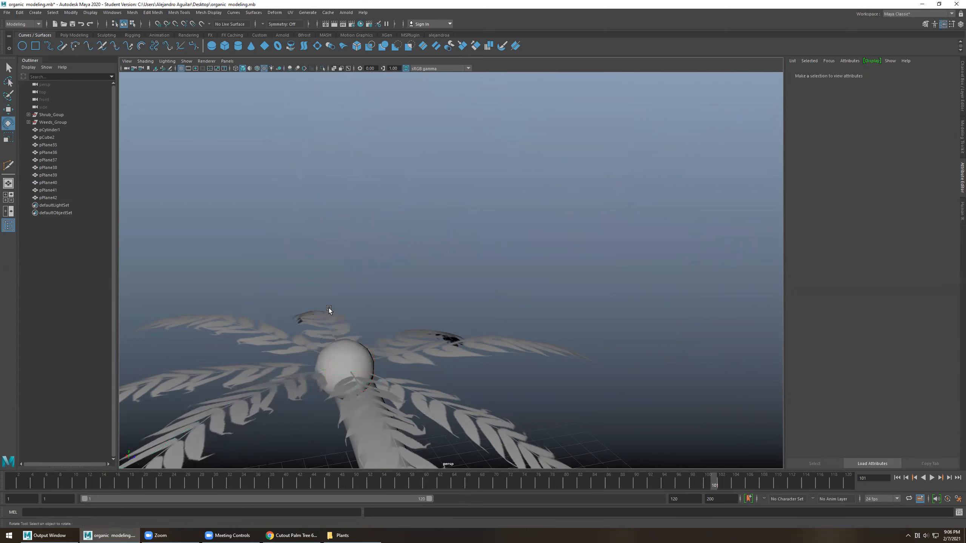
Raise the leaf on the other side of the ball and adjust the tilt of the neighbouring leaves
left_click_drag(329, 309, 395, 378, "alt")
left_click(451, 345)
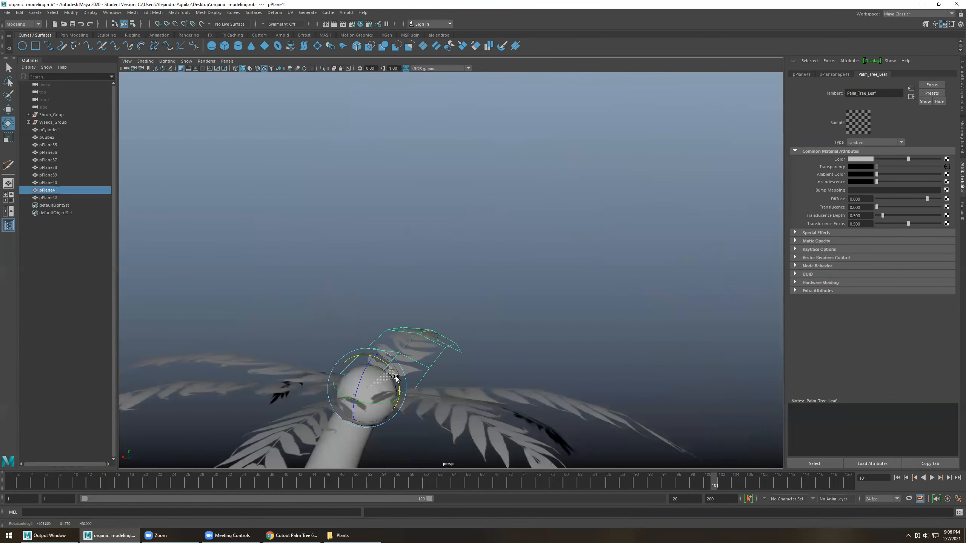
left_click_drag(483, 379, 488, 369, "alt")
left_click(487, 370)
left_click_drag(380, 364, 392, 254)
left_click(349, 311)
left_click(306, 328)
left_click(475, 332)
Duplicate one low-hanging leaf with a rotation around the ball and repeat the transform to add five leaves
left_click(387, 269)
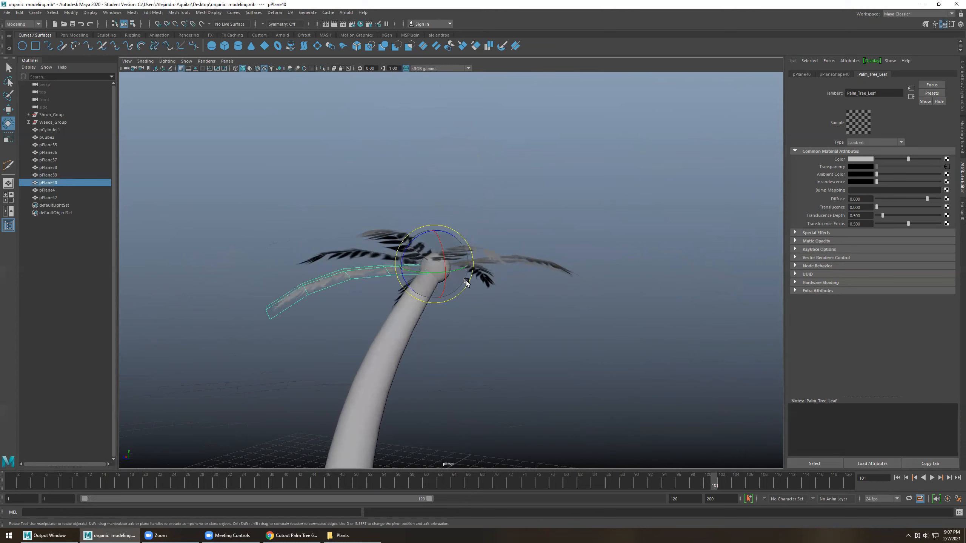
left_click_drag(468, 282, 559, 252)
key("shift+d")
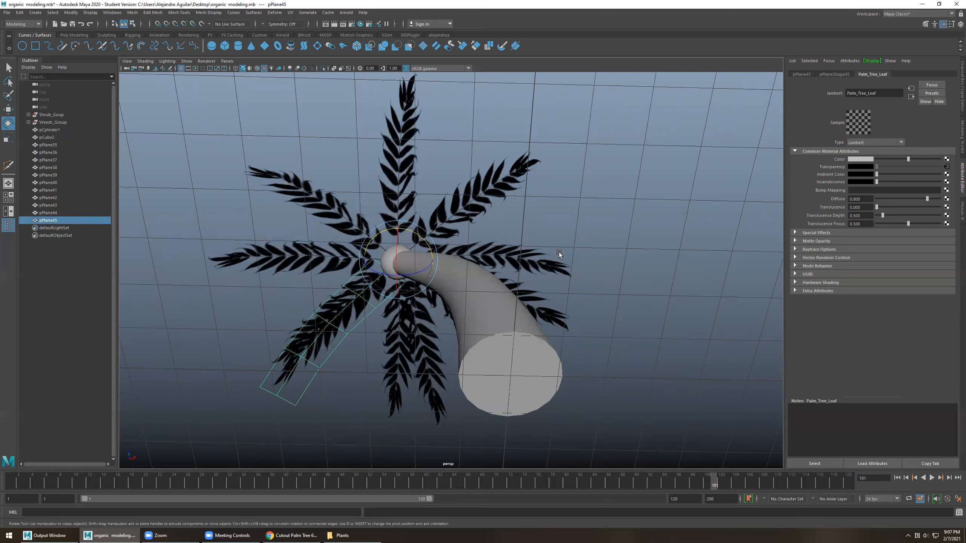
key("shift+d")
left_click_drag(506, 244, 443, 251, "alt")
key("shift+d")
Add two more leaf copies rotated around the ball to complete the low-hanging layer of the crown
left_click_drag(394, 226, 276, 233)
left_click(276, 233)
left_click_drag(334, 225, 382, 254)
left_click(291, 283)
left_click(284, 263)
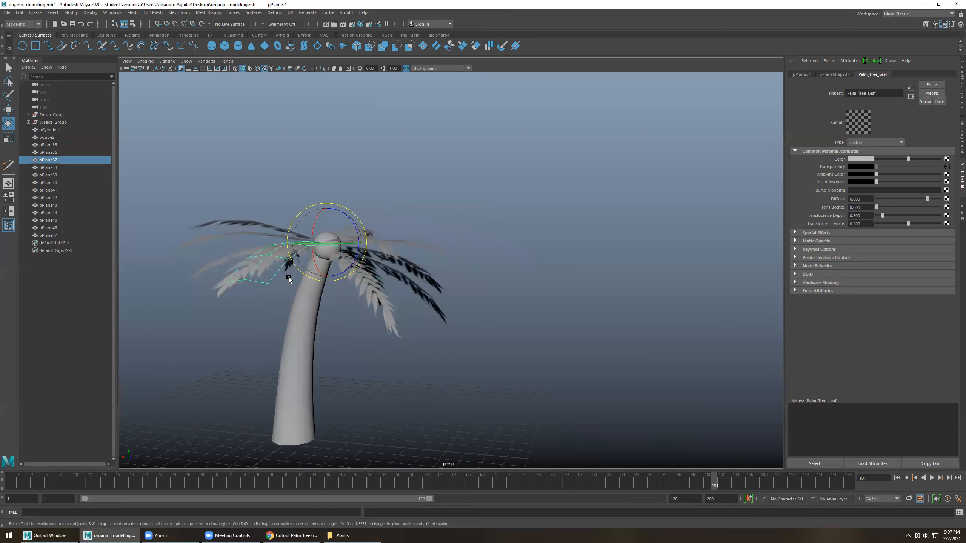
Examine the leaf layers from several sides by selecting individual leaves and a group of three low leaves
left_click(227, 287)
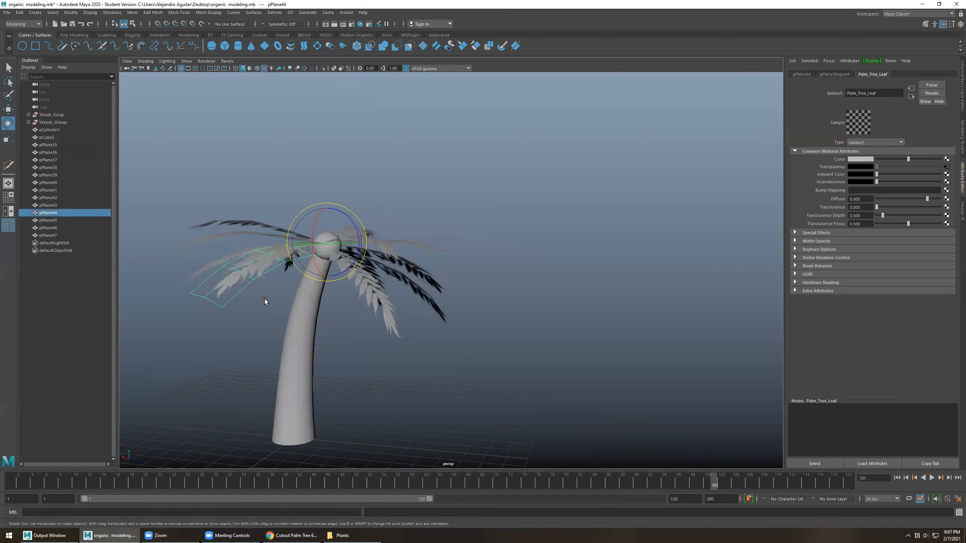
middle_click_drag(265, 302, 318, 309)
left_click_drag(302, 312, 365, 231, "alt")
middle_click_drag(365, 232, 347, 245)
left_click_drag(347, 245, 203, 288, "alt")
left_click(204, 288)
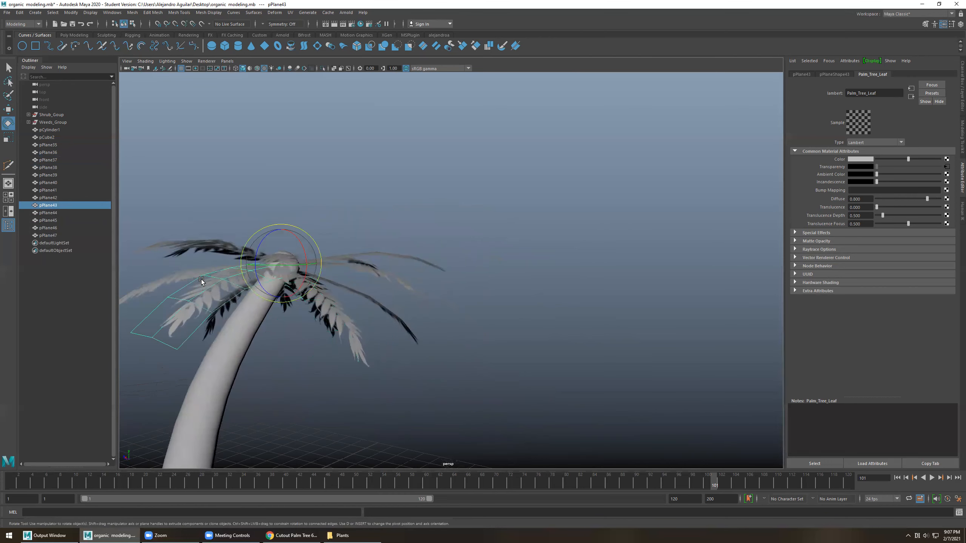
middle_click_drag(272, 254, 269, 263)
left_click(432, 273)
left_click_drag(431, 274, 415, 305, "alt")
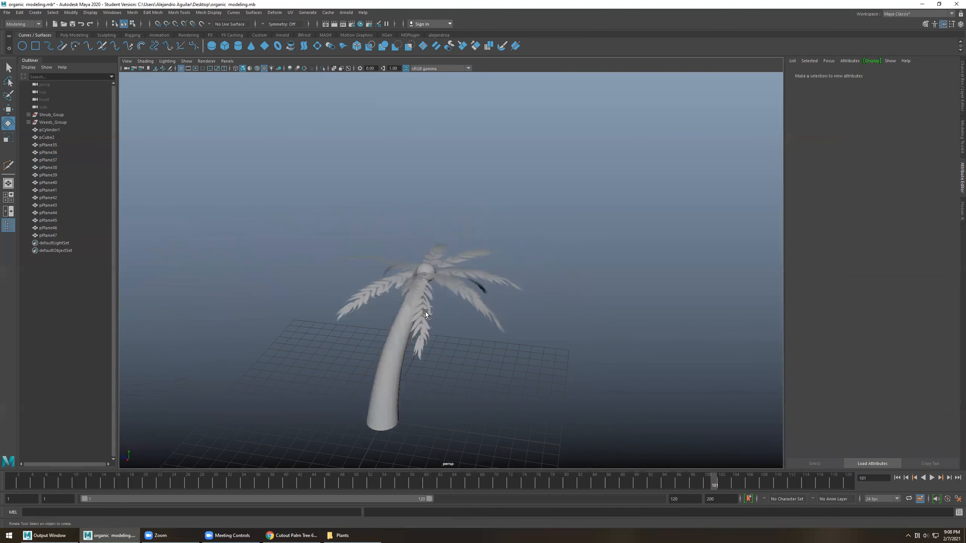
left_click(426, 312)
left_click(371, 290, "shift")
left_click(486, 314, "shift")
left_click_drag(489, 314, 444, 296, "alt")
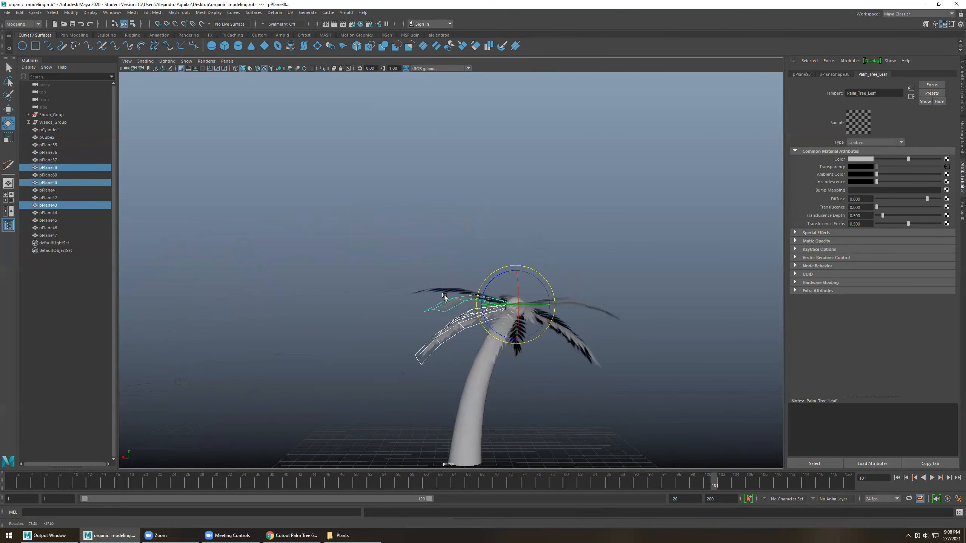
Duplicate one of the nearly horizontal leaves and tilt the copy upward about the ball
left_click(577, 296)
left_click(570, 297)
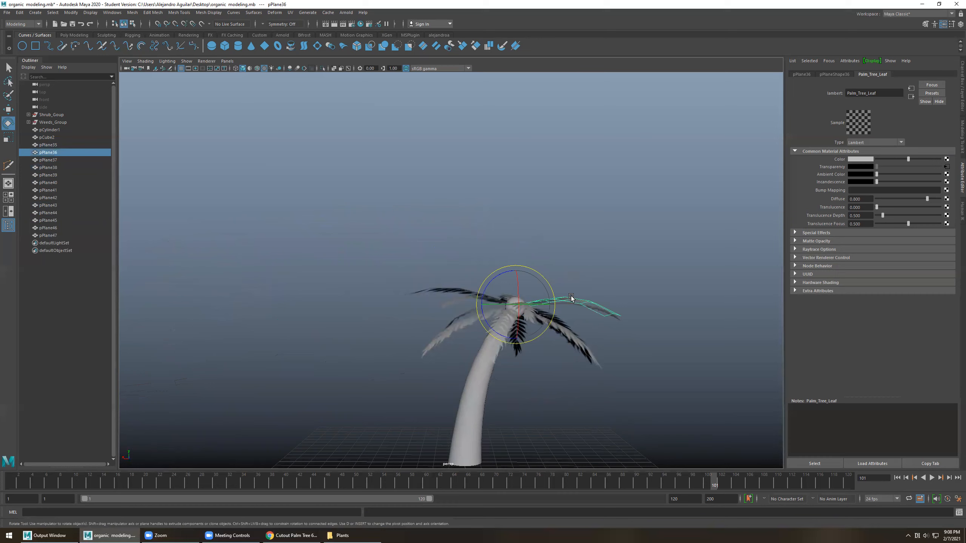
key("ctrl+d")
left_click_drag(537, 293, 487, 253, "alt")
key("e")
key("e")
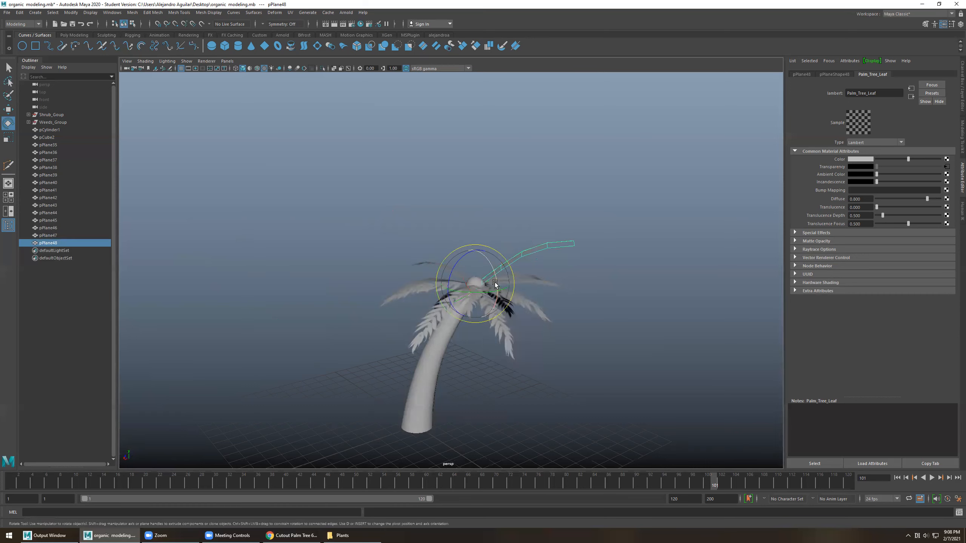
Duplicate the raised leaf with a rotation around the ball and repeat the transform to build an upper ring of leaves
mouse_move(494, 293)
left_mouse_down("alt")
mouse_move(535, 333)
mouse_move(505, 300)
left_mouse_up("alt")
key("ctrl+z")
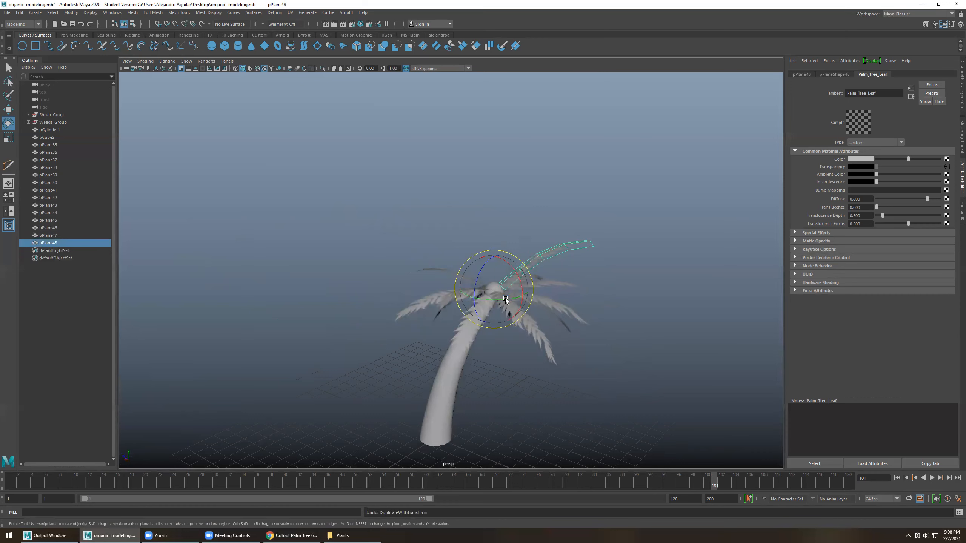
mouse_move(504, 294)
left_mouse_down()
mouse_move(456, 299)
mouse_move(494, 283)
mouse_move(476, 265)
mouse_move(495, 280)
mouse_move(489, 272)
mouse_move(584, 263)
mouse_move(539, 280)
mouse_move(521, 273)
mouse_move(528, 263)
mouse_move(512, 303)
mouse_move(462, 284)
mouse_move(483, 280)
mouse_move(431, 249)
left_mouse_up()
key("ctrl+z")
key("ctrl+d")
key("ctrl+d")
Fill the remaining gaps in the crown with more leaf copies rotated around the ball, and review the whole tree
left_click(584, 264)
left_click(451, 283)
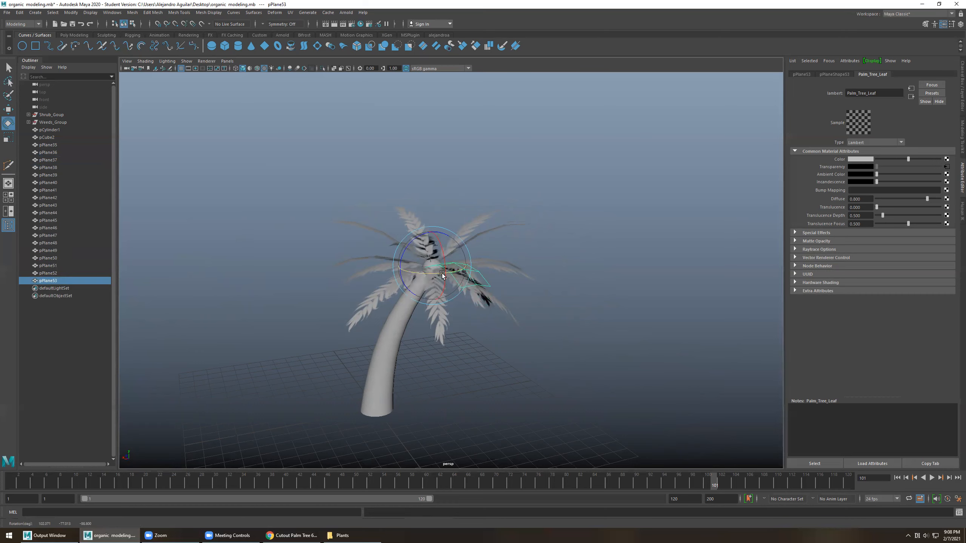
left_click_drag(440, 273, 414, 270, "shift")
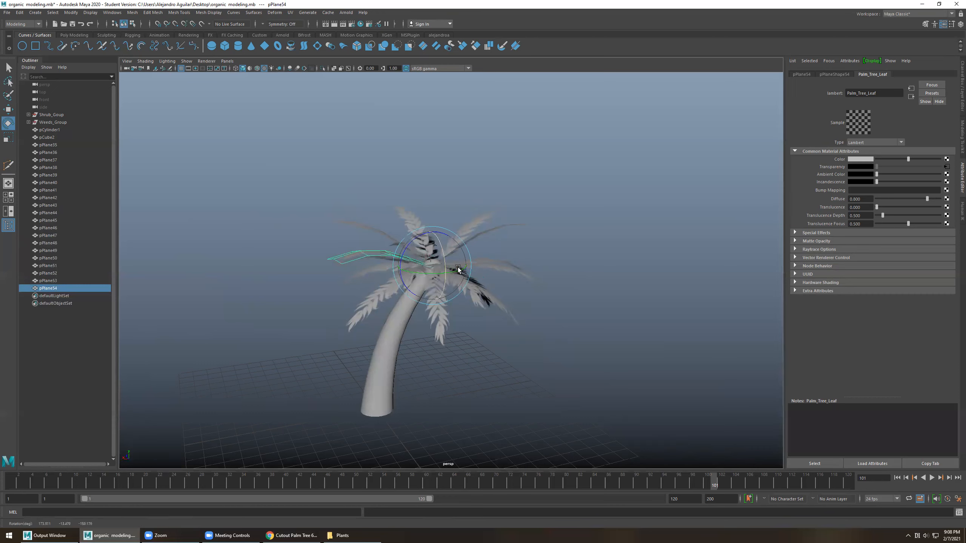
left_click_drag(412, 267, 473, 272, "alt")
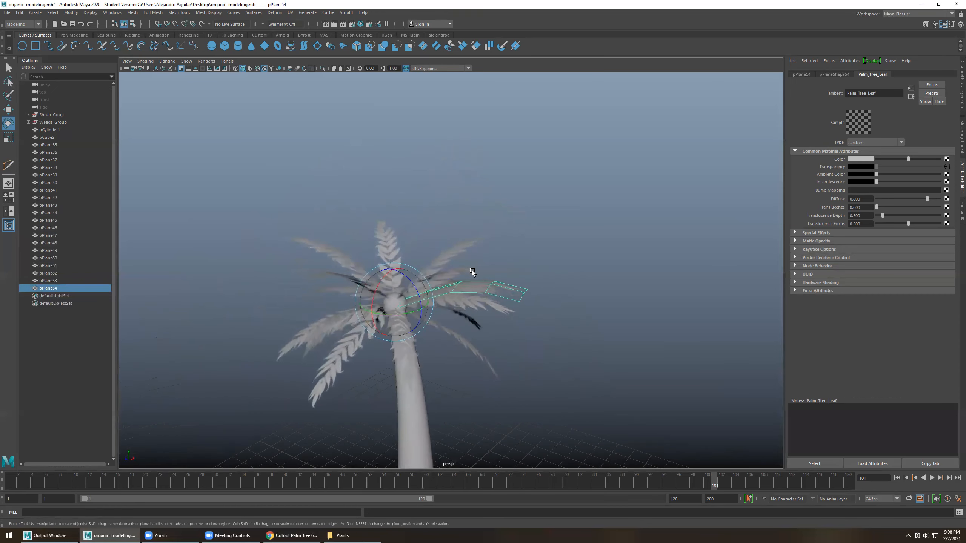
key("shift+d")
left_click_drag(403, 302, 520, 296)
left_click(640, 166)
left_click_drag(640, 167, 555, 221, "alt")
scroll(457, 184, "down", 4)
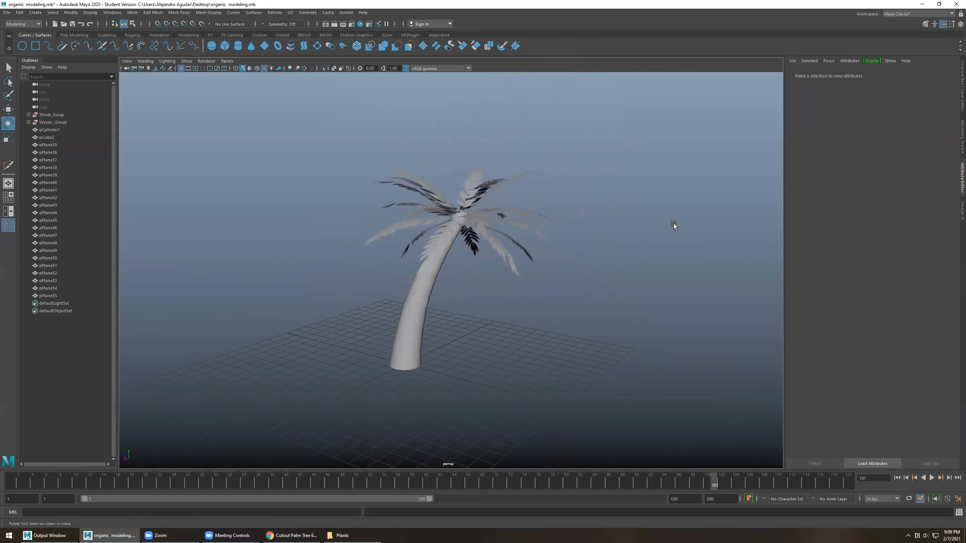
left_click_drag(668, 224, 631, 247, "alt")
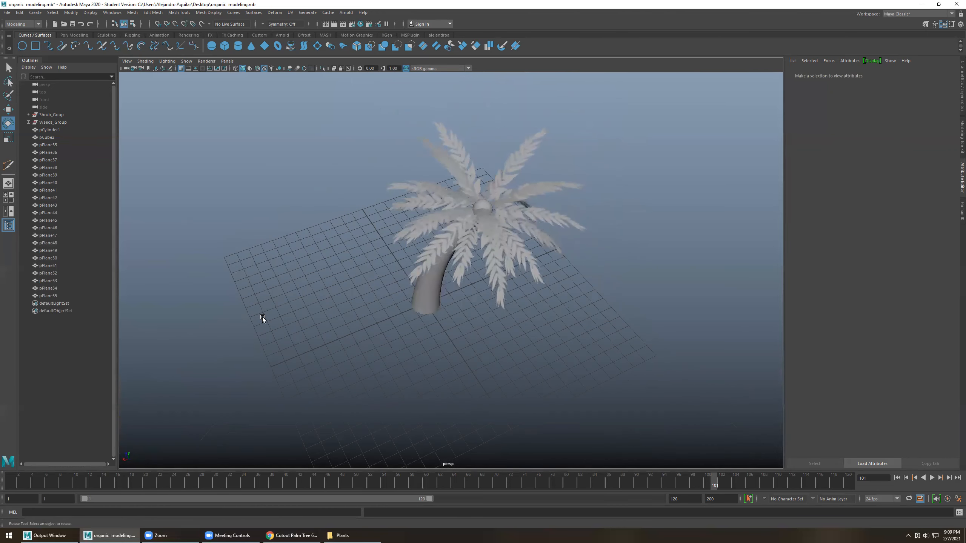
Switch to the palm tree reference photo in Chrome and examine its crown and trunk up close
left_click(292, 535)
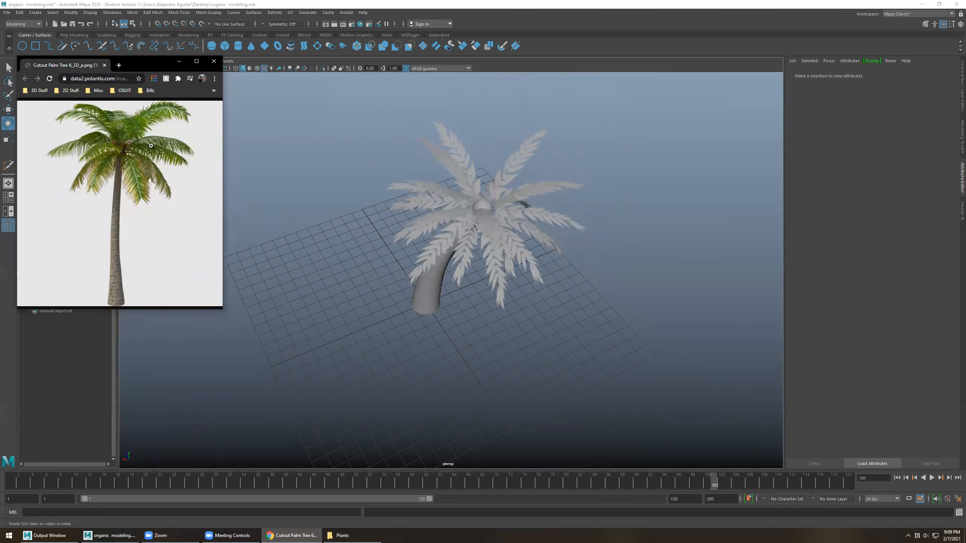
left_click(138, 147)
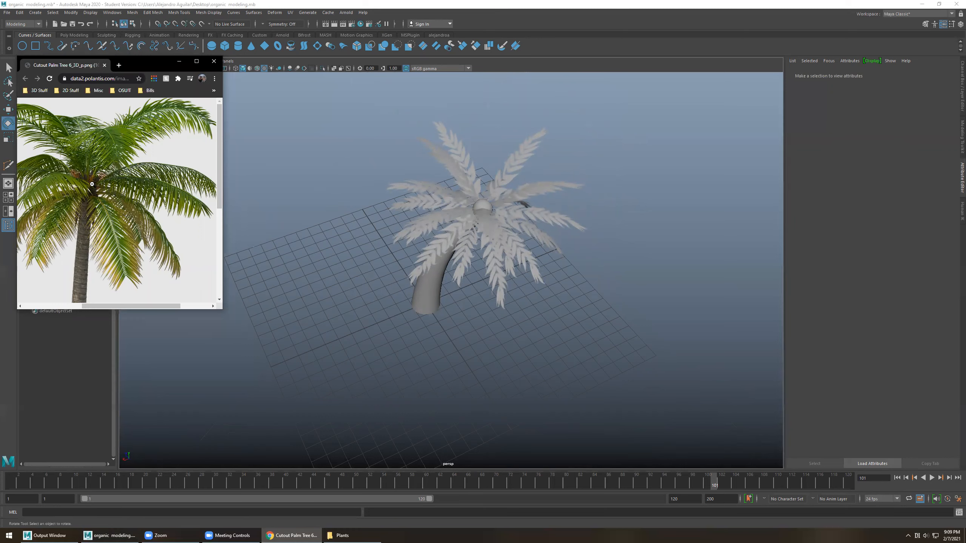
left_click_drag(604, 258, 564, 237, "alt")
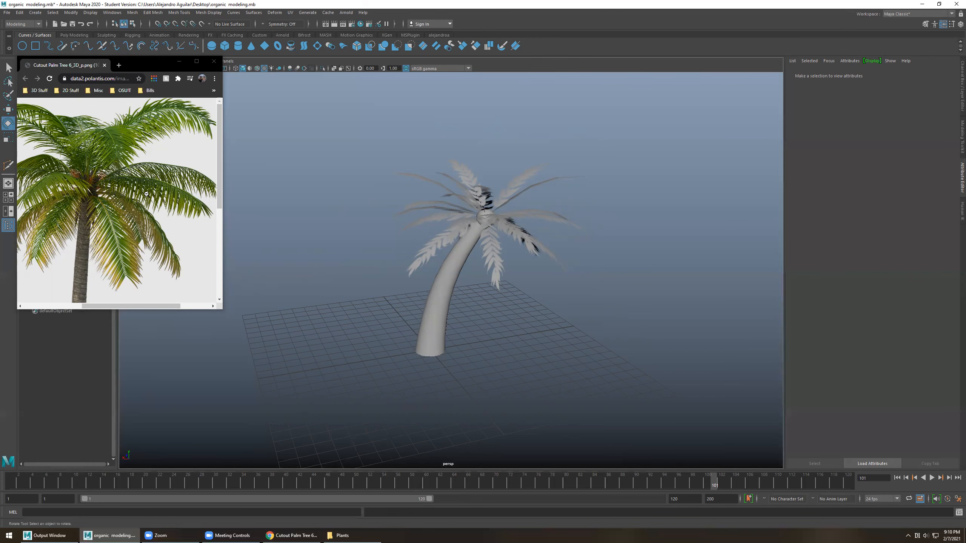
scroll(118, 247, "down", 5)
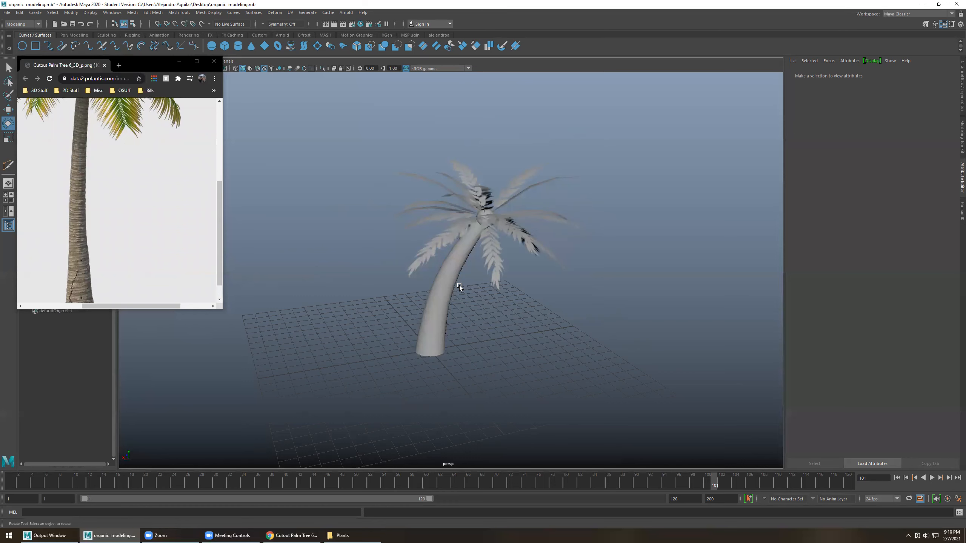
Bevel several horizontal edge loops spaced along the trunk with a fraction of 0.2
left_click(436, 299)
left_click_drag(422, 332, 463, 298, "alt")
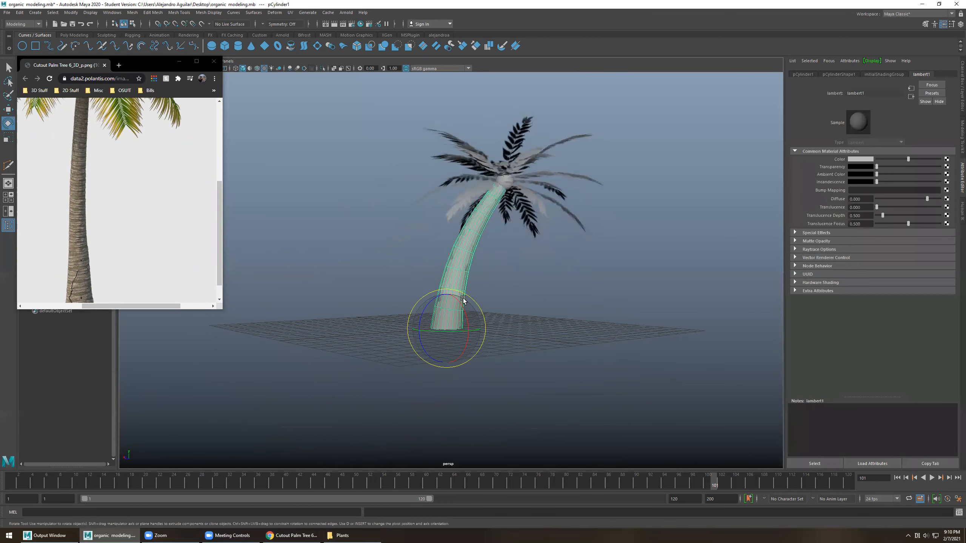
scroll(463, 299, "up", 3)
right_click_drag(450, 283, 450, 263)
double_click(445, 327)
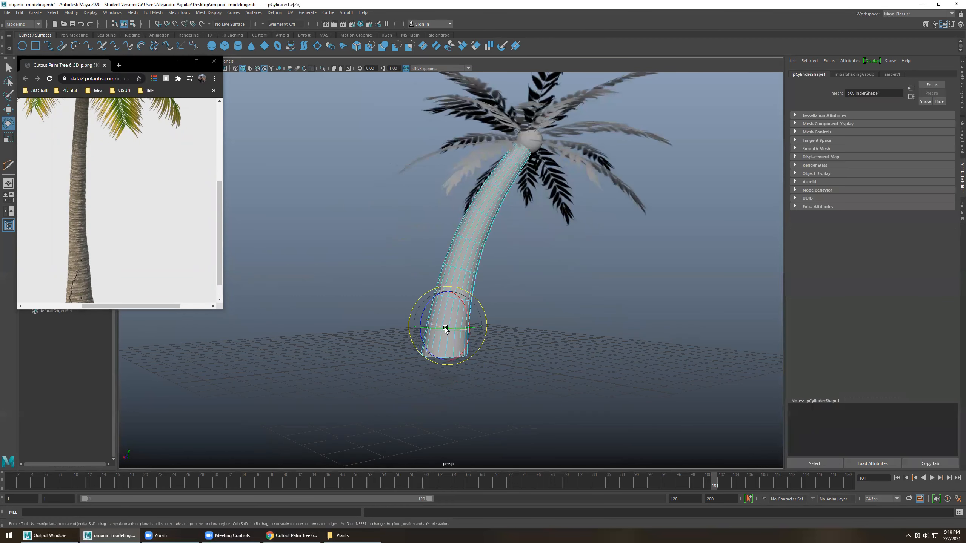
key("q")
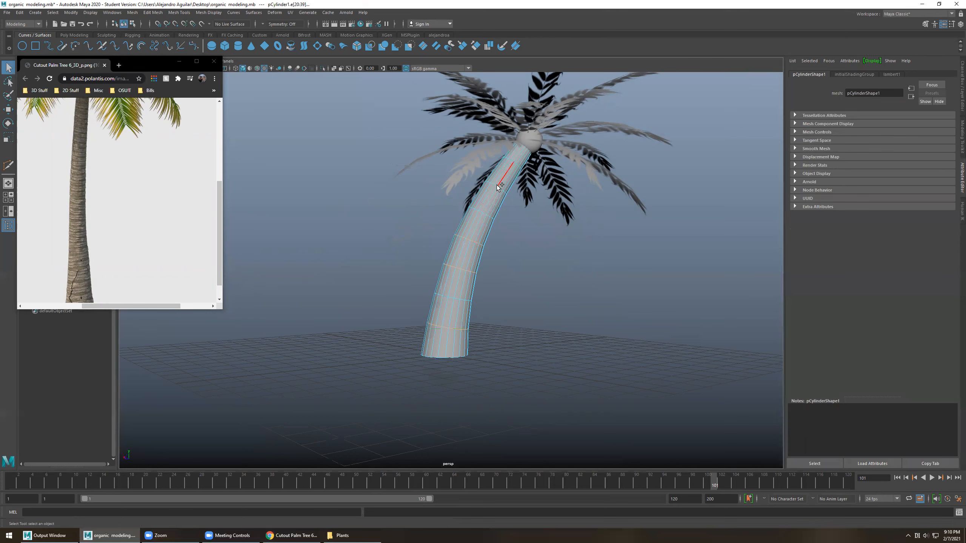
key("ctrl+z")
key("ctrl+z")
double_click(495, 185, "shift")
left_click_drag(506, 268, 497, 272, "alt")
scroll(497, 272, "up", 3)
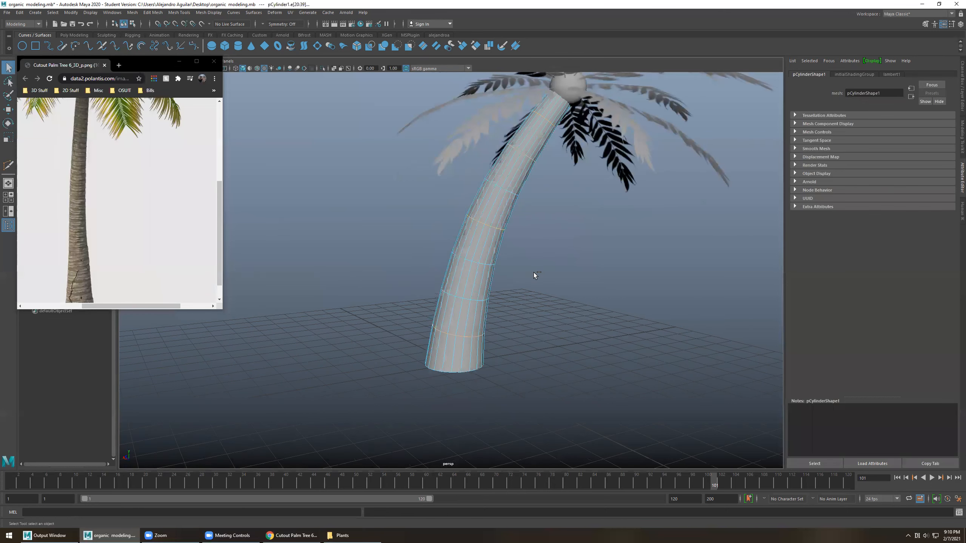
key("ctrl+b")
left_click_drag(623, 222, 622, 221)
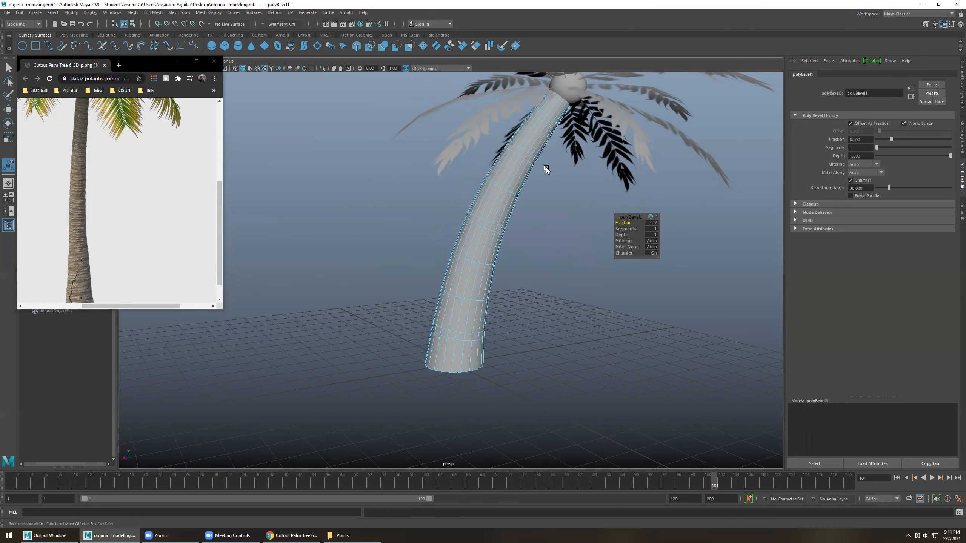
Scale the upper edge loop of each bevelled pair outward to form stepped rings along the trunk
left_click(521, 148)
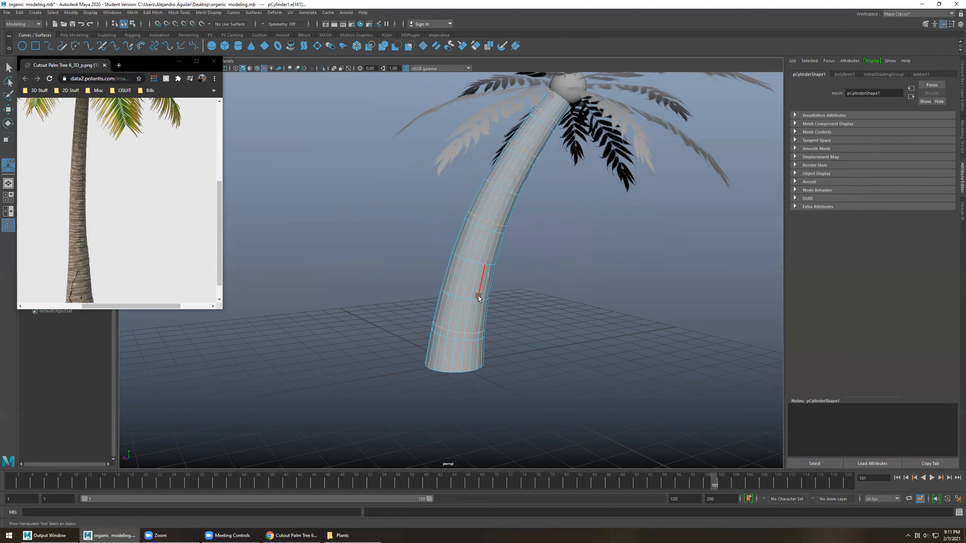
key("r")
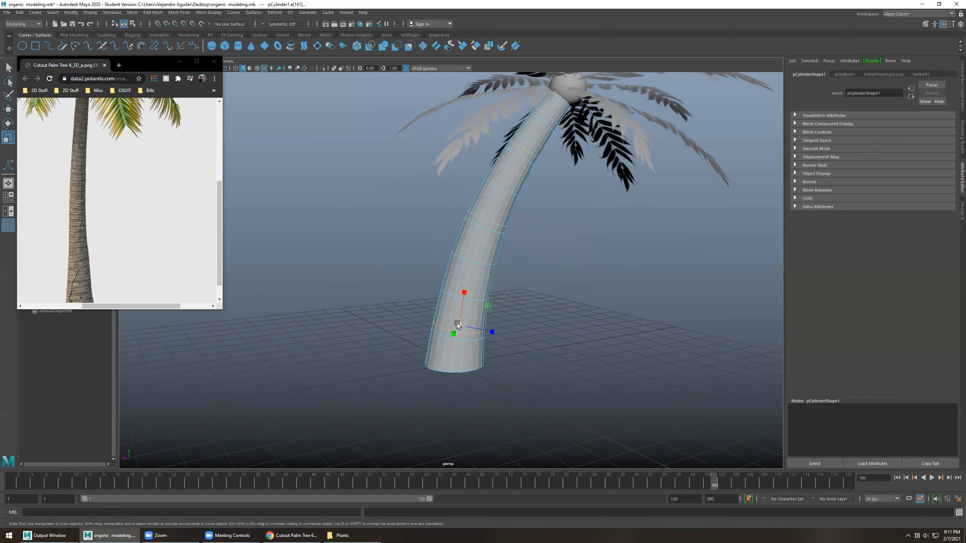
left_click_drag(460, 324, 472, 328)
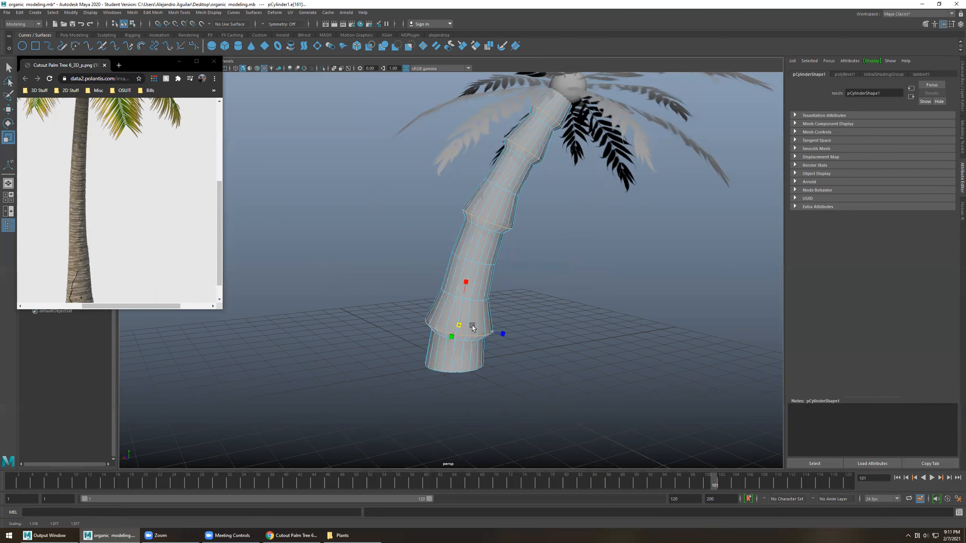
left_click(521, 275)
left_click_drag(518, 254, 480, 263, "alt")
Try scaling the plain edge loop midway up the trunk, undo it and review the stepped shape
double_click(474, 263)
key("ctrl+z")
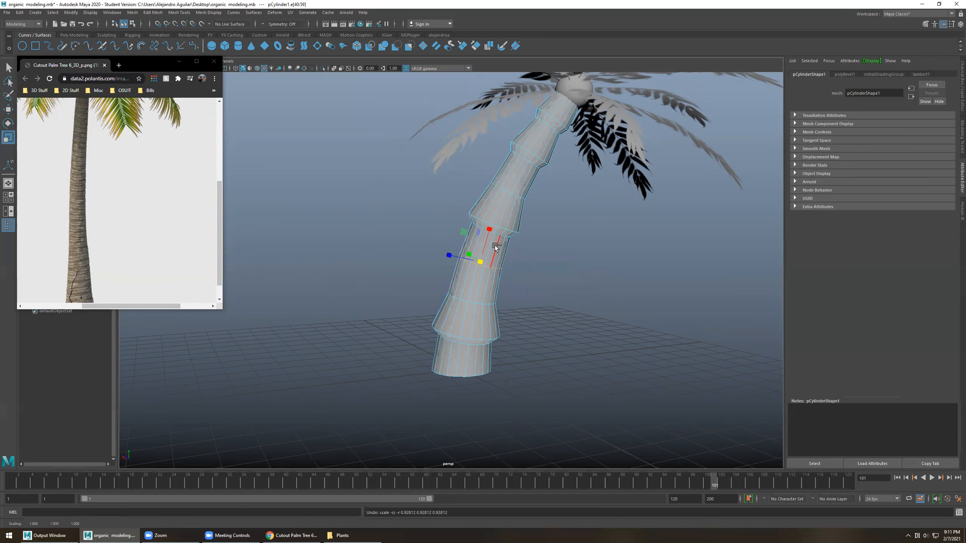
left_click_drag(542, 256, 550, 257, "alt")
right_click_drag(505, 250, 533, 226)
left_click(550, 264)
scroll(551, 264, "down", 4)
left_click_drag(551, 264, 495, 248, "alt")
scroll(495, 249, "up", 3)
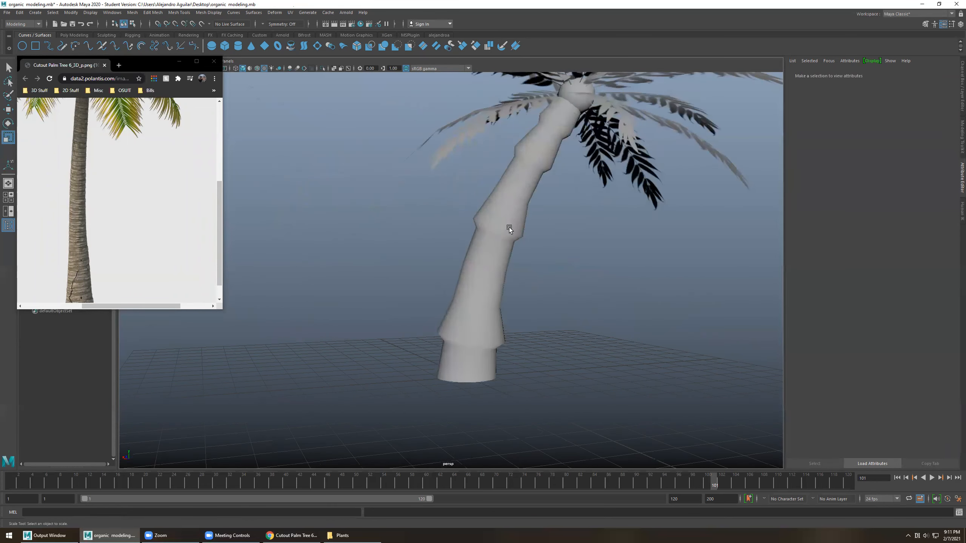
Bevel the single edge loop midway between the two lower trunk rings with a fraction of 0.2
left_click(520, 190)
left_click_drag(471, 303, 472, 291, "alt")
right_click_drag(472, 291, 472, 268)
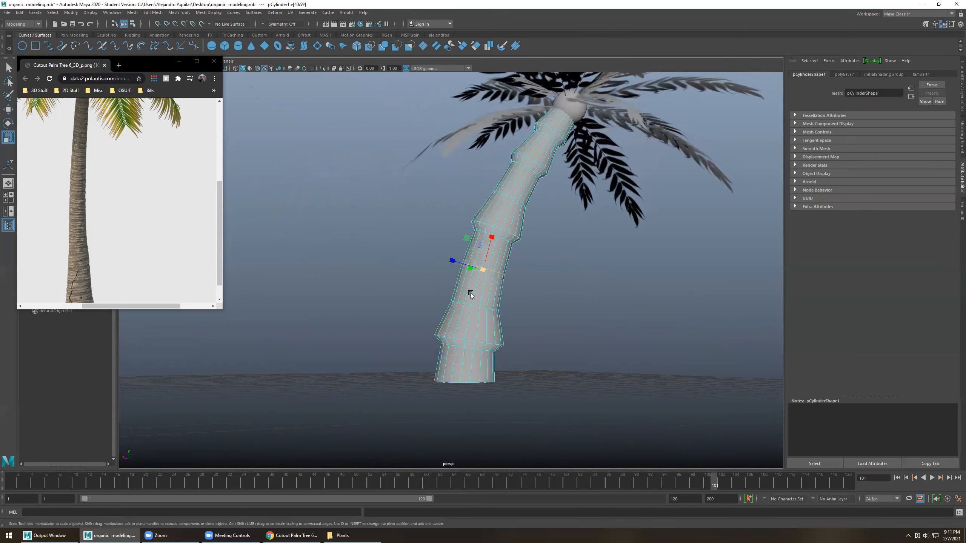
left_click(475, 306)
left_click(480, 270)
double_click(485, 267)
key("ctrl+b")
left_click_drag(625, 222, 620, 223)
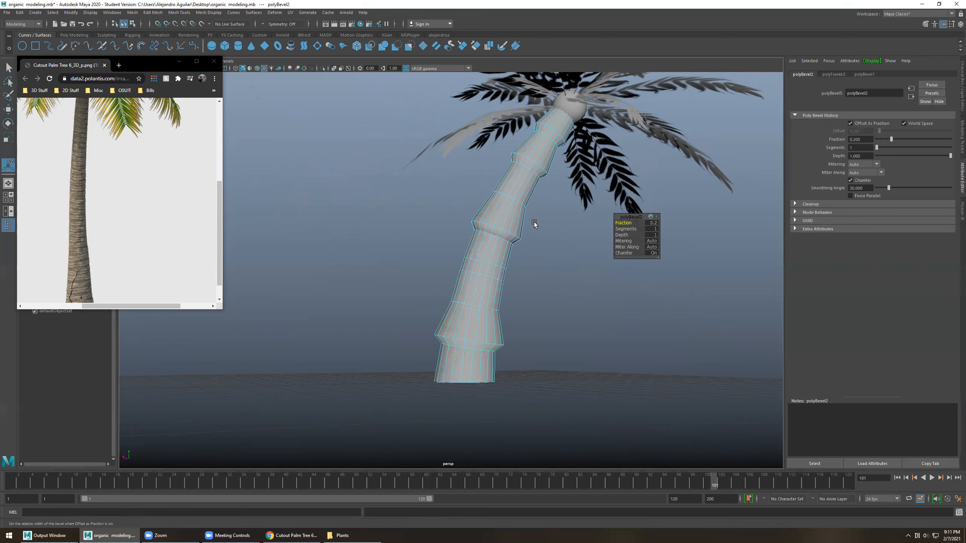
Scale the upper edge loop of the new bevel outward and shift it down along the trunk to form another ring
left_click(484, 261)
key("r")
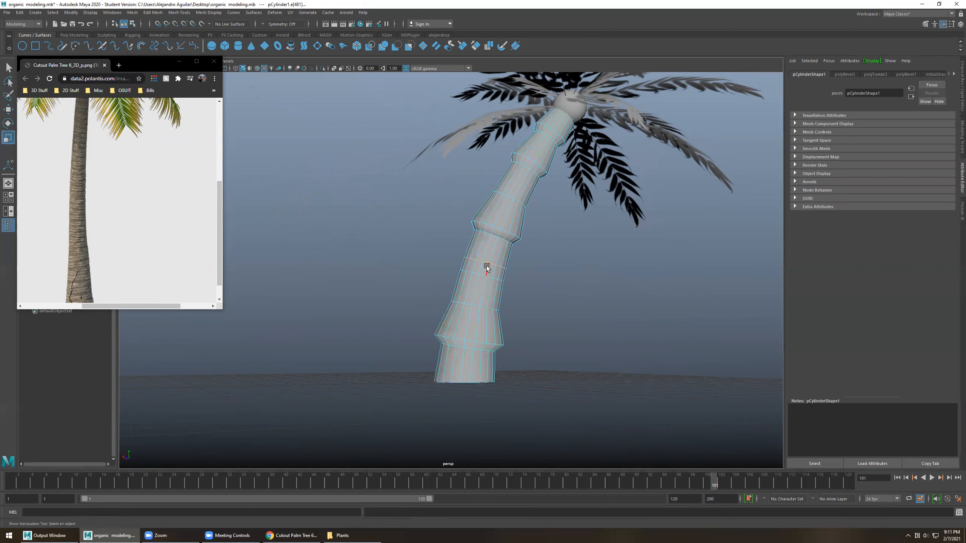
left_click(494, 236)
key("w")
left_click_drag(483, 241, 509, 230)
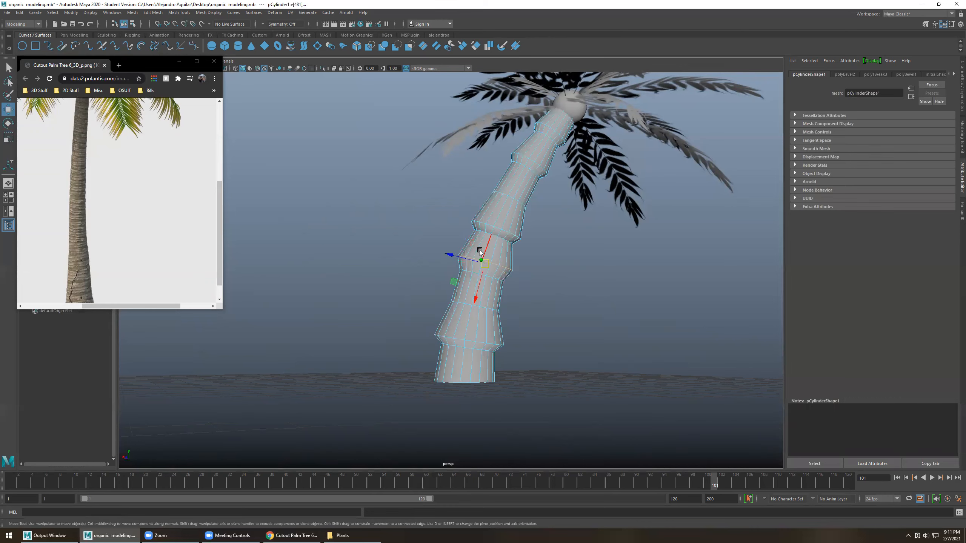
Delete the unneeded plain edge loops below the new ring and above the ring over it
left_click(468, 304)
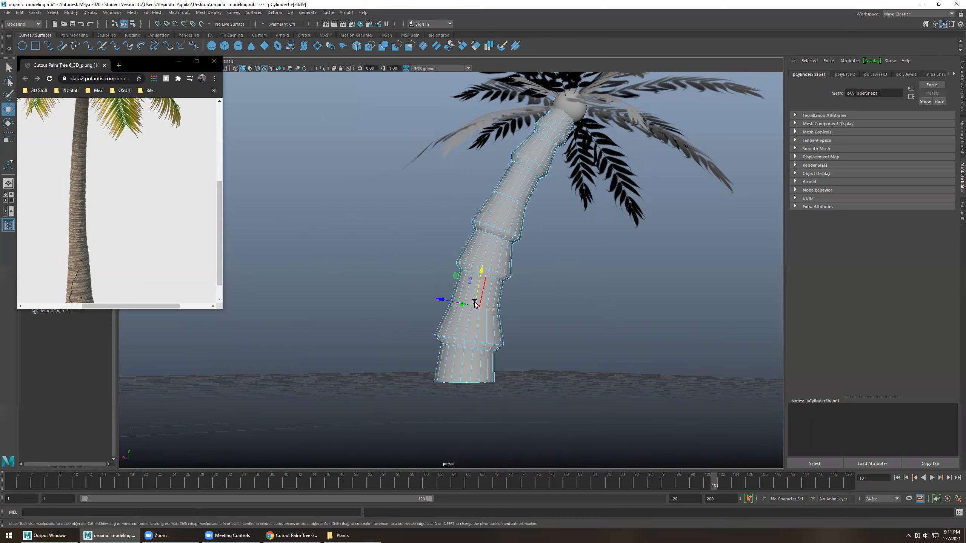
left_click(473, 300, "ctrl")
left_click_drag(472, 290, 503, 196, "alt")
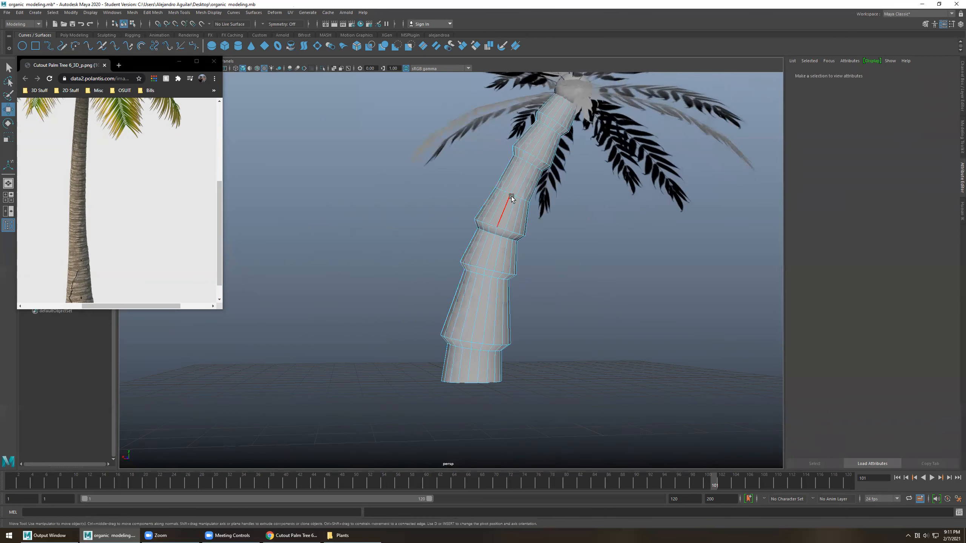
double_click(512, 196)
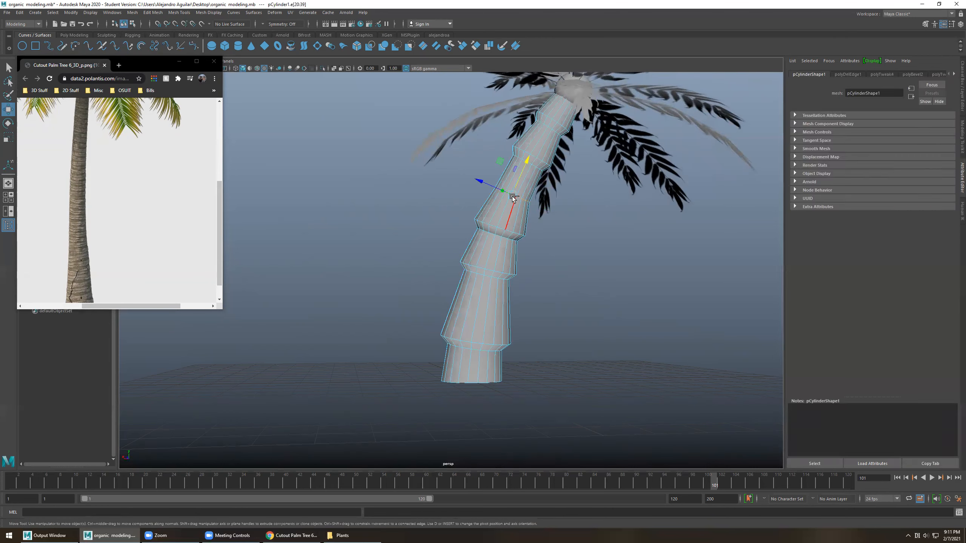
key("Delete")
Scale the lowest ring of trunk vertices outward to flare the base of the palm trunk
left_click_drag(455, 194, 434, 246, "alt")
left_click(424, 370)
left_click_drag(424, 370, 448, 366, "alt")
left_click(448, 368)
right_click_drag(449, 368, 450, 343)
left_click_drag(401, 403, 526, 367)
key("r")
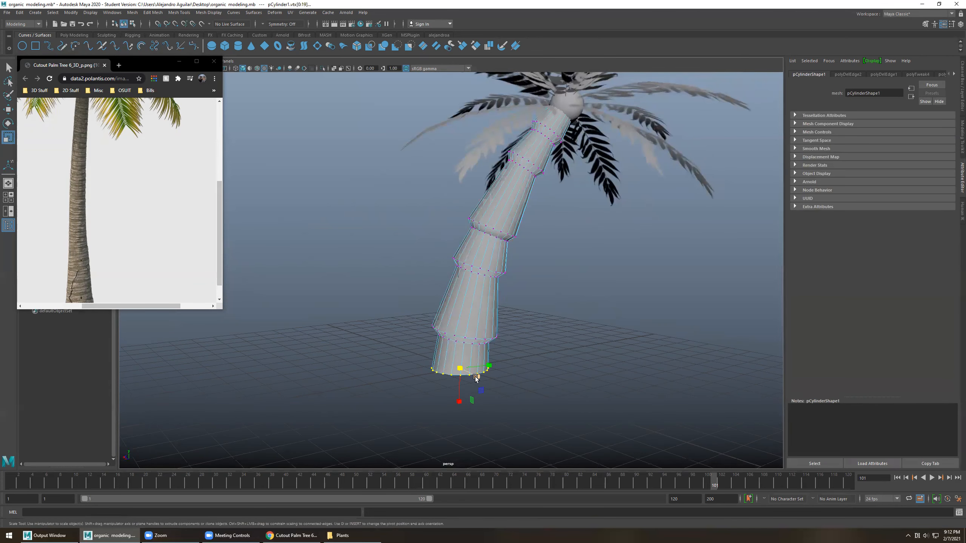
left_click_drag(460, 368, 479, 353)
left_click(524, 322)
Apply Soften/Harden Edges to the trunk so its stepped rings are shaded with crisp edges
left_click_drag(524, 322, 484, 311, "alt")
left_click(466, 332)
key("F10")
key("q")
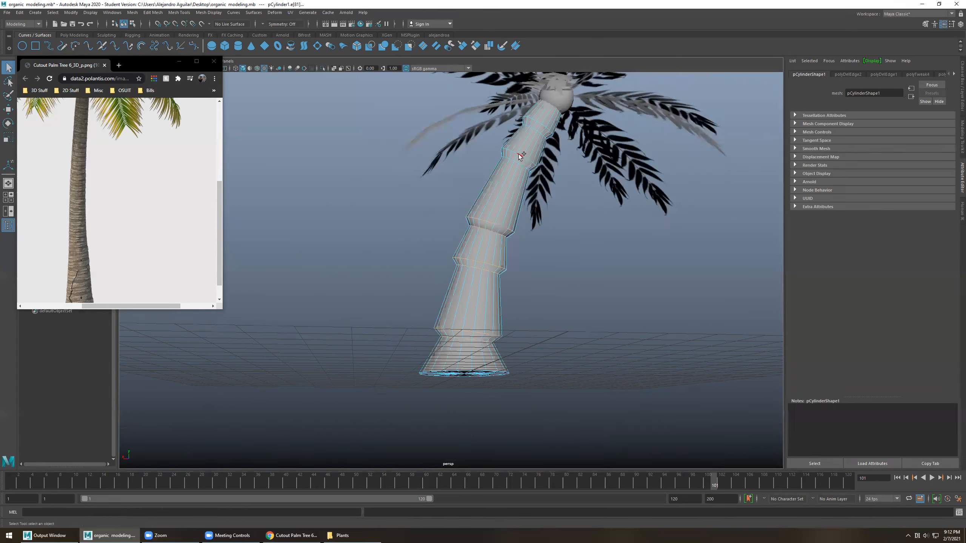
left_click(534, 128)
right_click(545, 277, "shift")
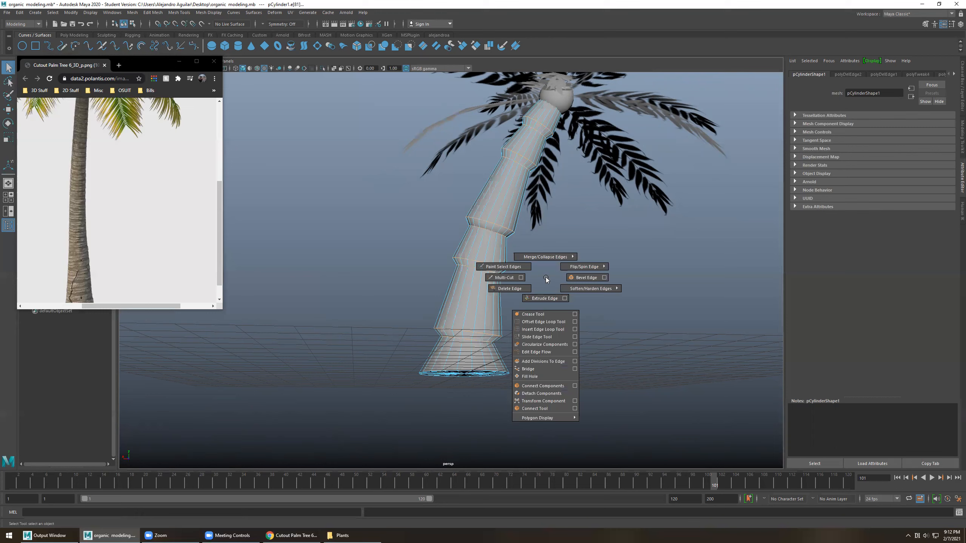
right_click_drag(546, 276, 597, 298, "shift")
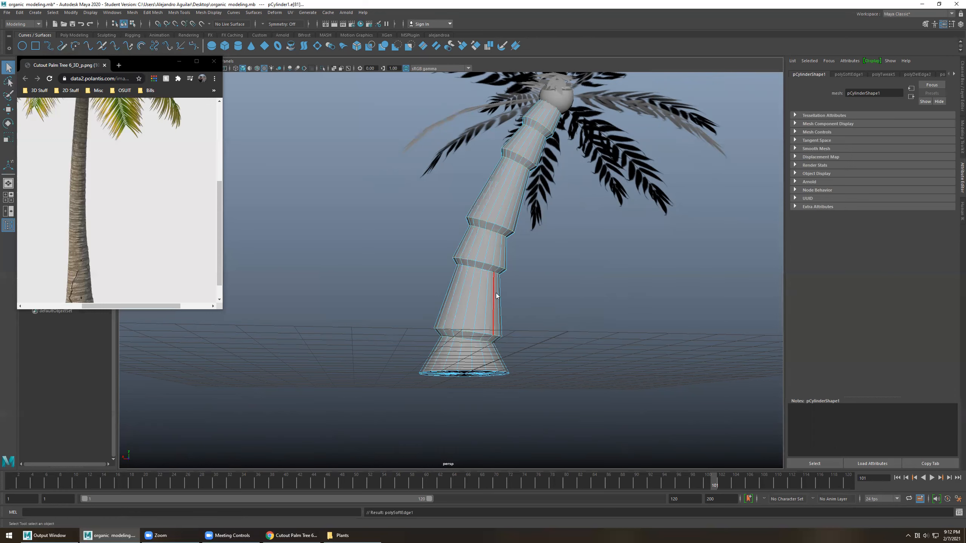
left_click(560, 267)
Compare the palm's crown, trunk and flared base with the reference photo from several angles
left_click_drag(561, 268, 504, 277, "alt")
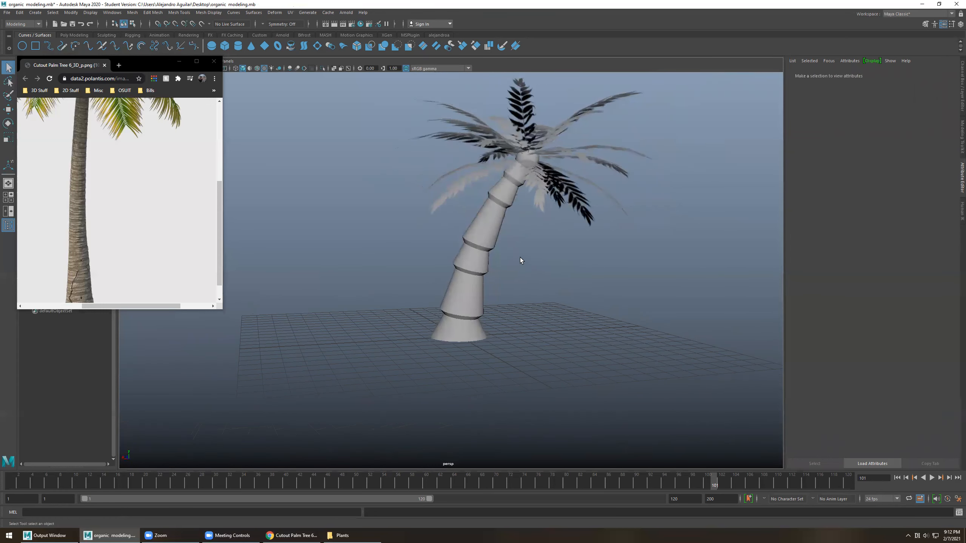
left_click_drag(526, 281, 529, 271, "alt")
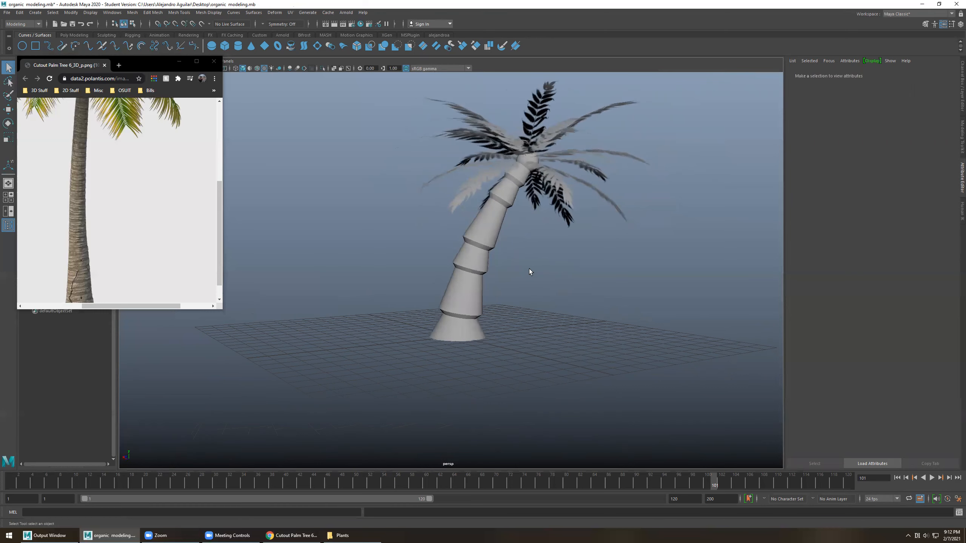
scroll(76, 157, "up", 3)
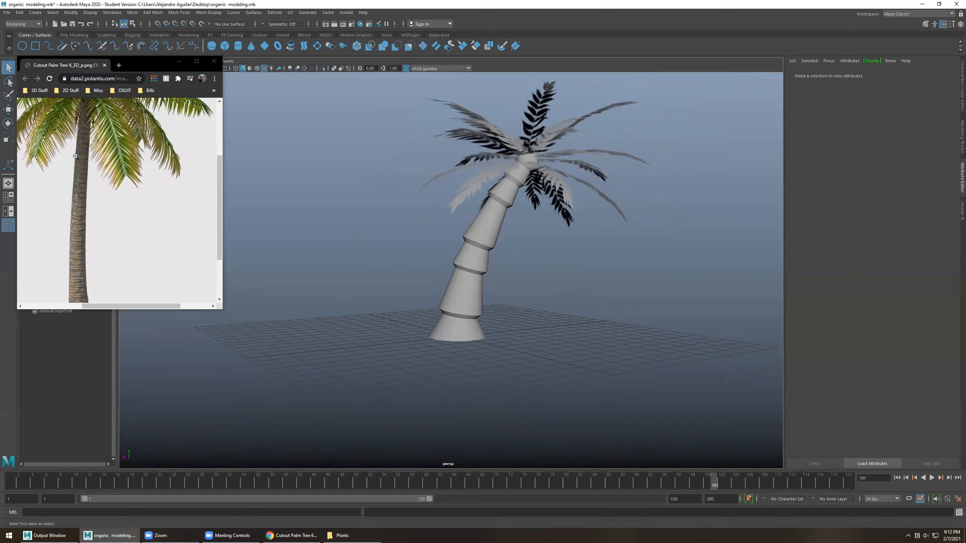
scroll(87, 214, "down", 3)
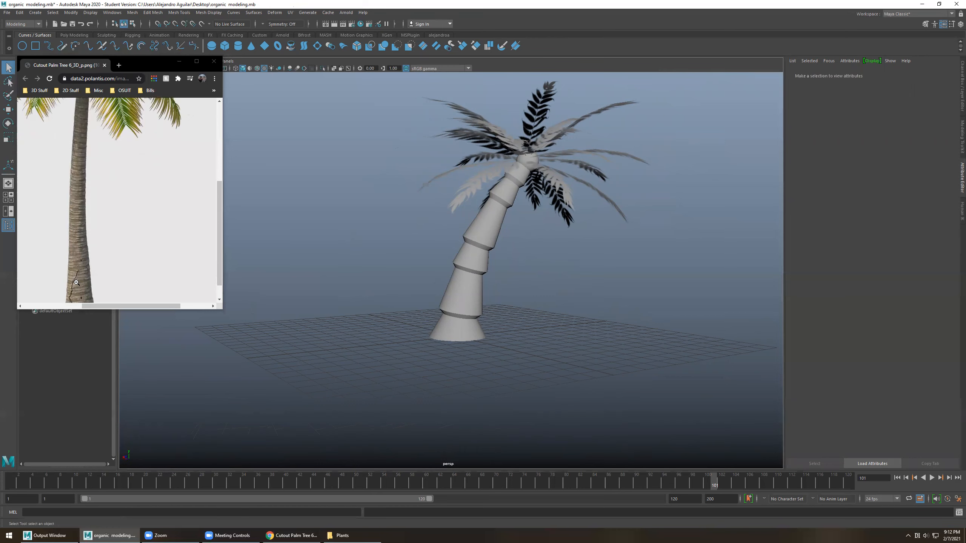
scroll(88, 205, "up", 3)
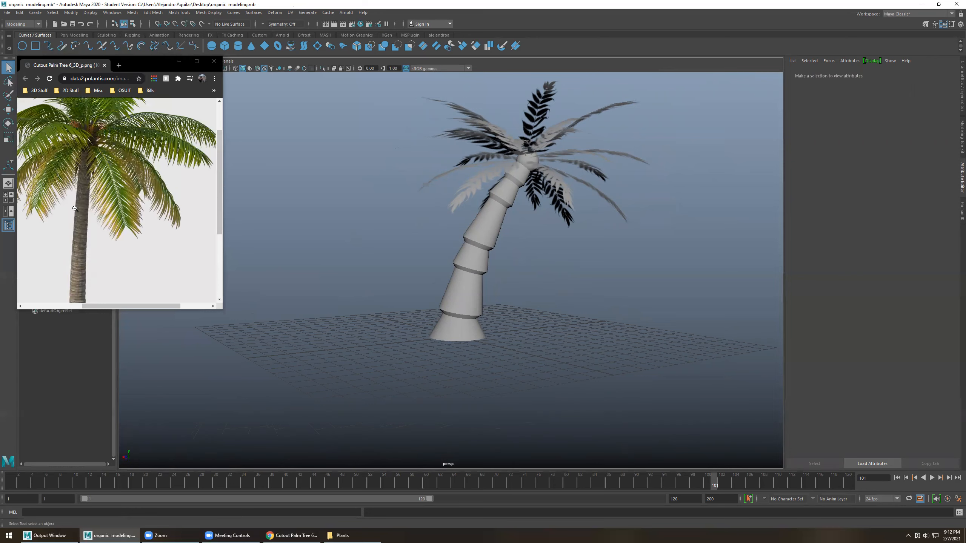
scroll(75, 209, "down", 4)
left_click_drag(575, 282, 546, 286, "alt")
left_click_drag(482, 237, 547, 214, "alt")
scroll(51, 192, "up", 5)
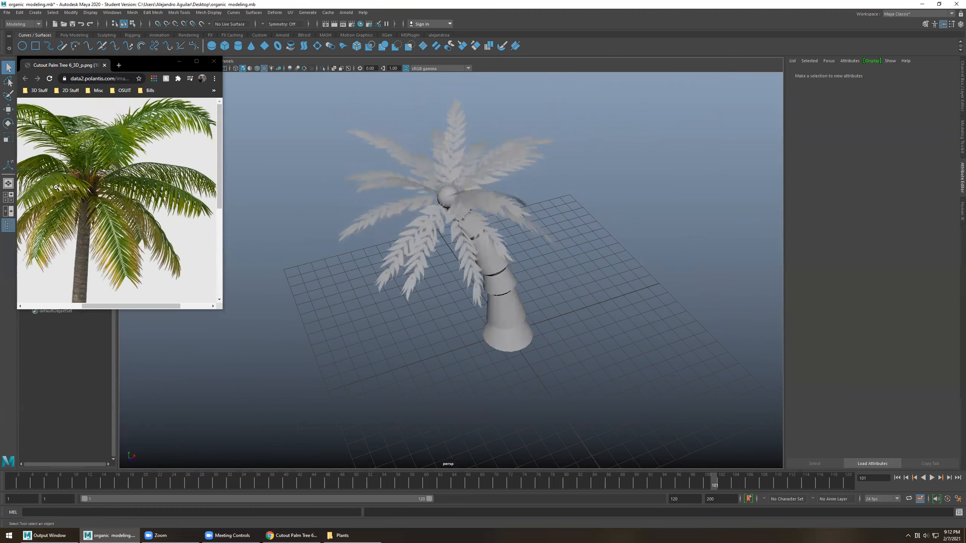
left_click_drag(400, 238, 365, 229, "alt")
left_click(101, 226)
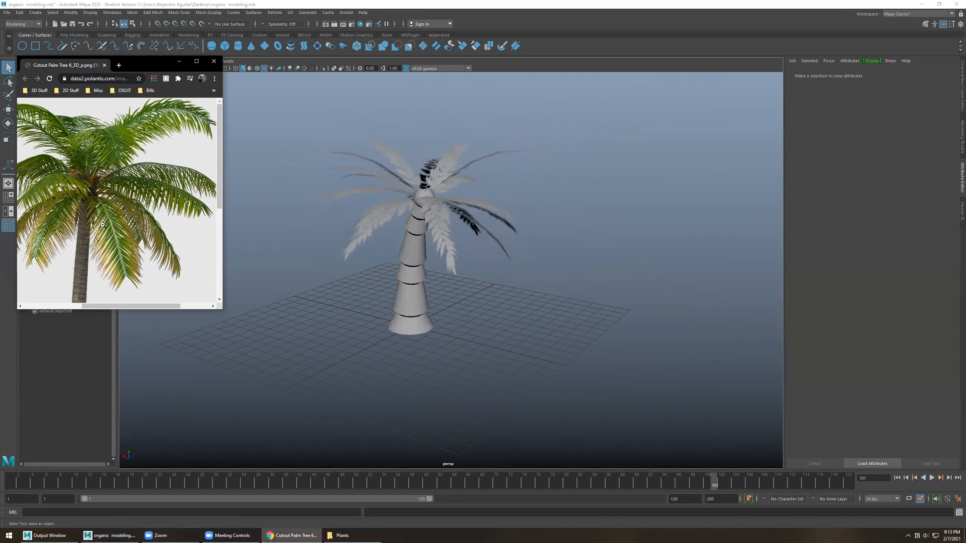
left_click_drag(303, 238, 280, 230, "alt")
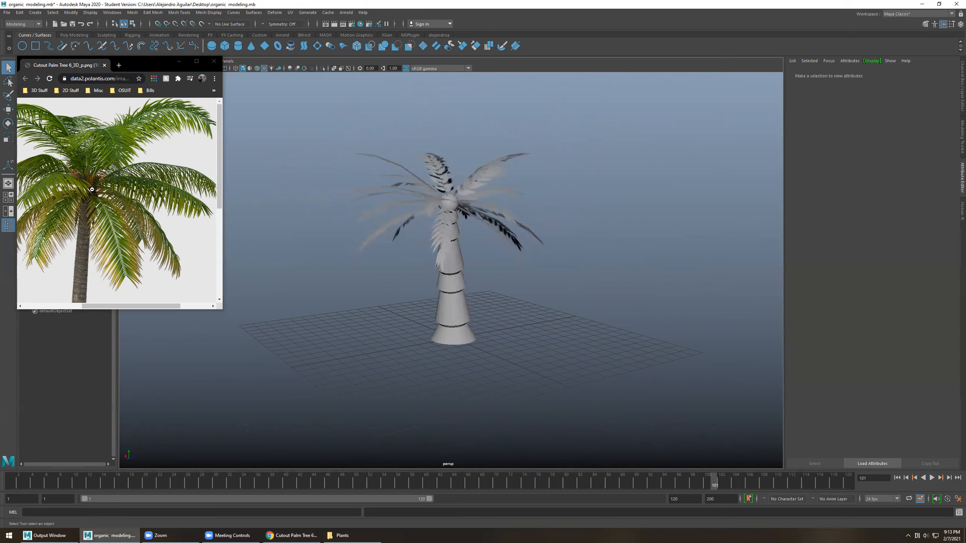
left_click_drag(350, 180, 453, 220, "alt")
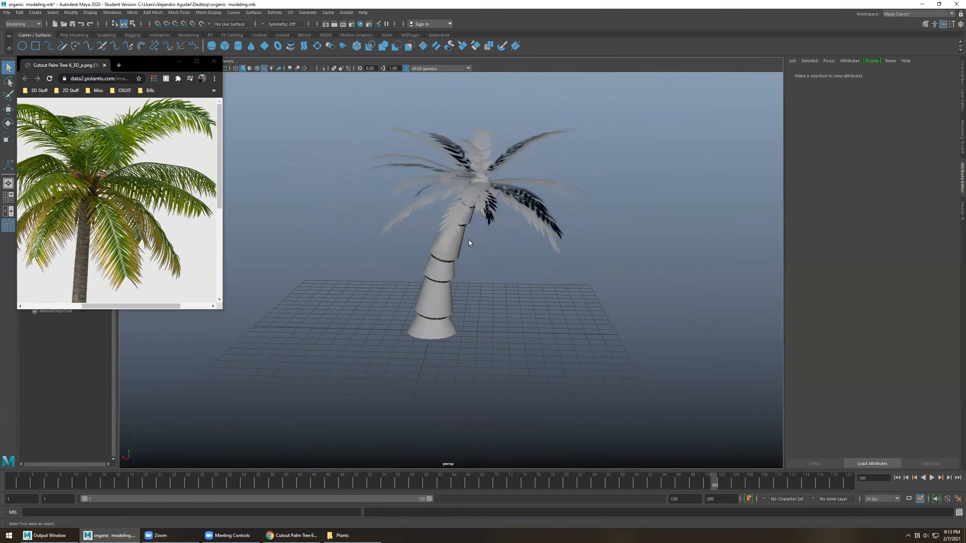
mouse_move(472, 255)
left_mouse_down("alt")
mouse_move(475, 262)
mouse_move(466, 258)
left_mouse_up("alt")
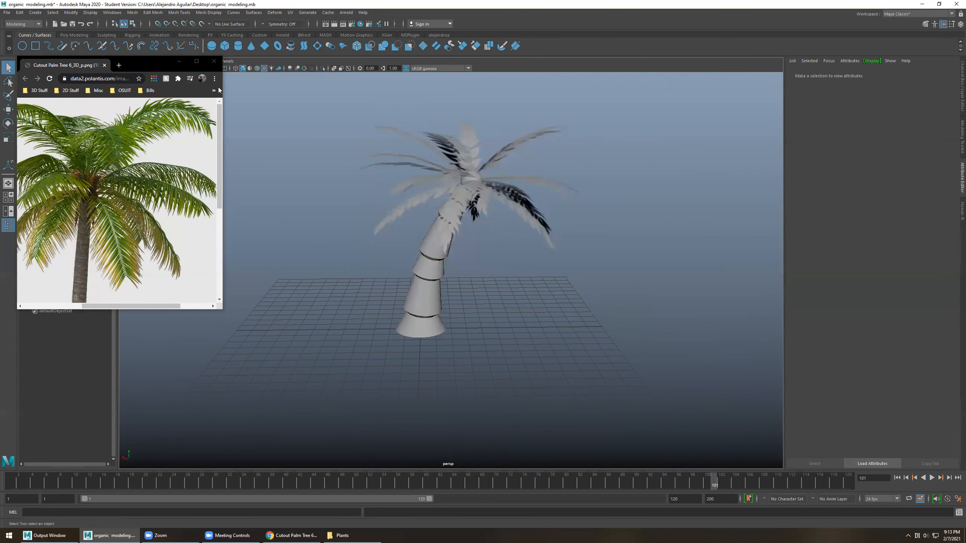
Save the palm reference image from the browser to disk and close the browser window
left_click(214, 62)
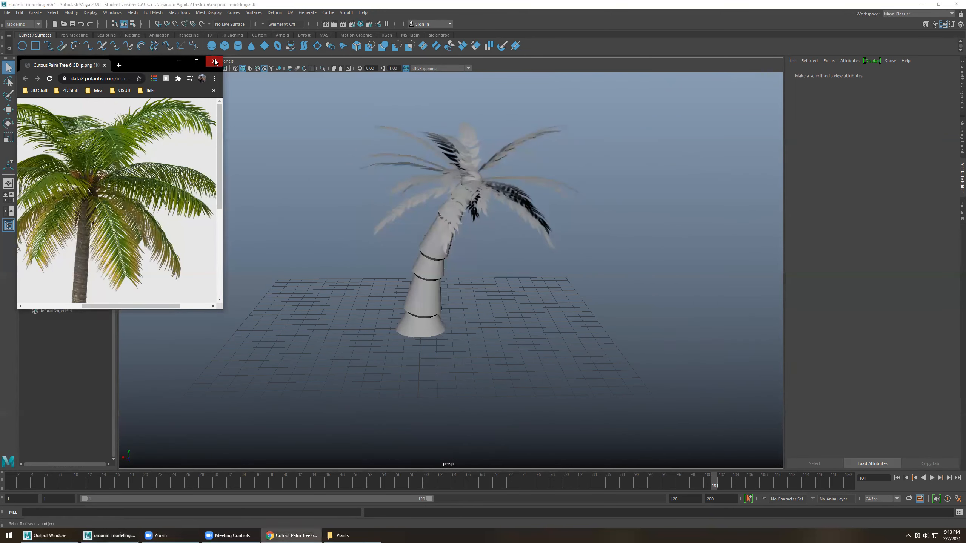
right_click(168, 155)
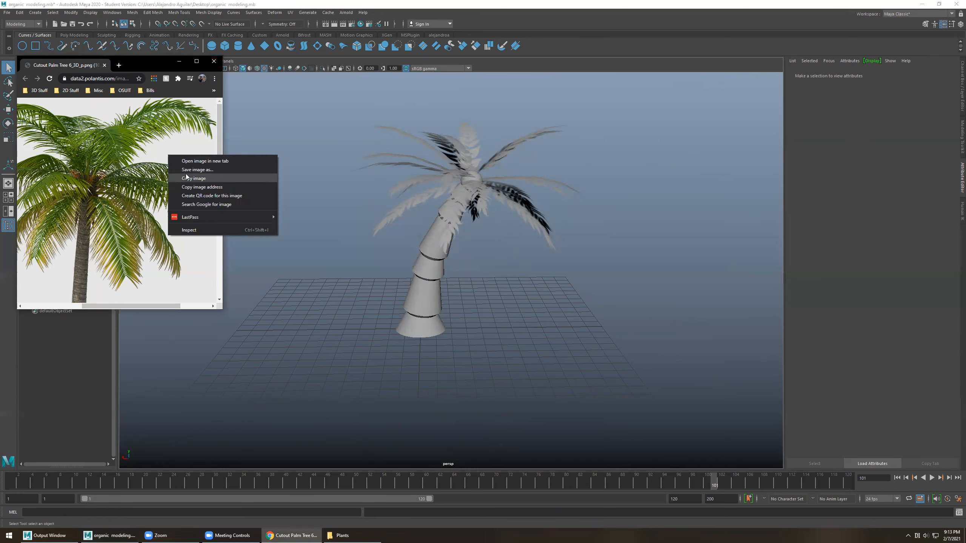
left_click(197, 169)
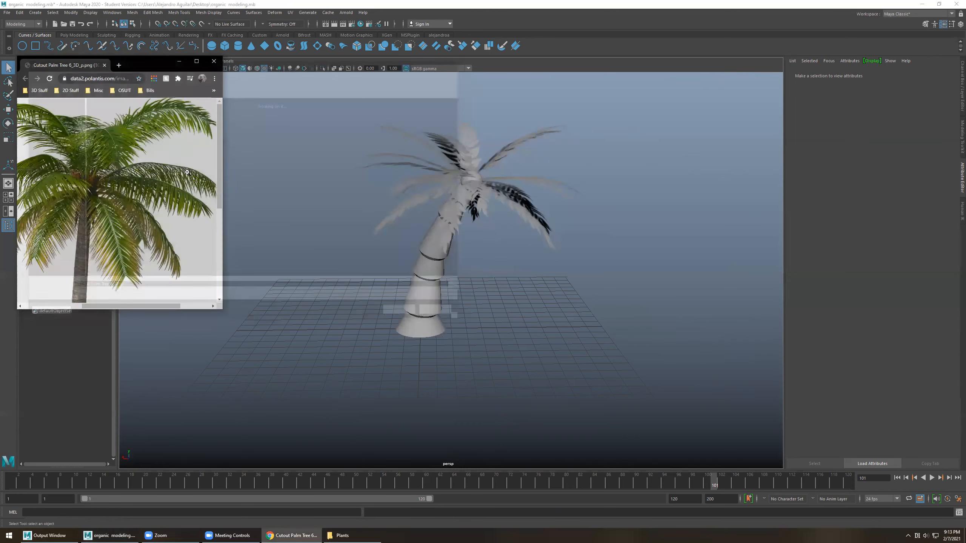
key("Return")
left_click(214, 60)
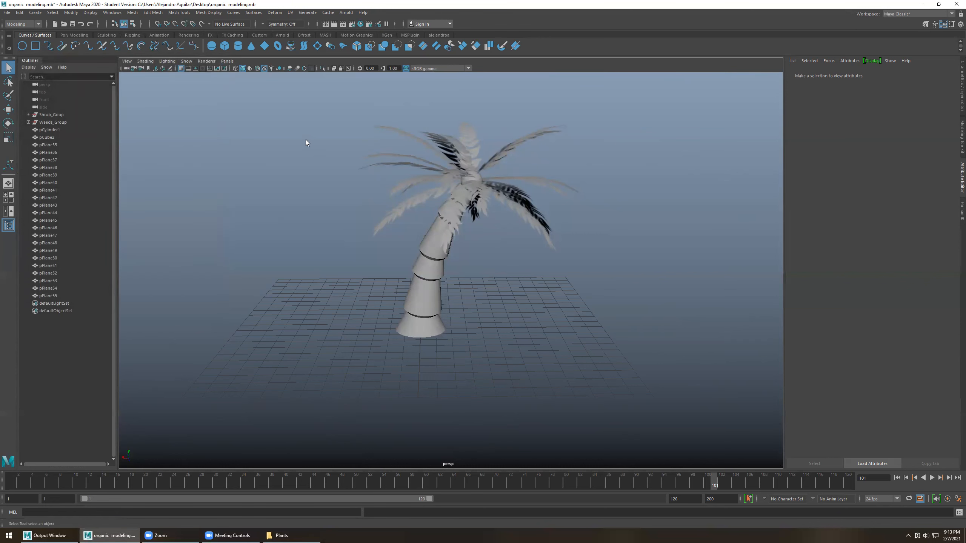
Select the trunk, crown core and all leaves, assign them to a new display layer and test its visibility
left_click_drag(329, 154, 320, 180, "alt")
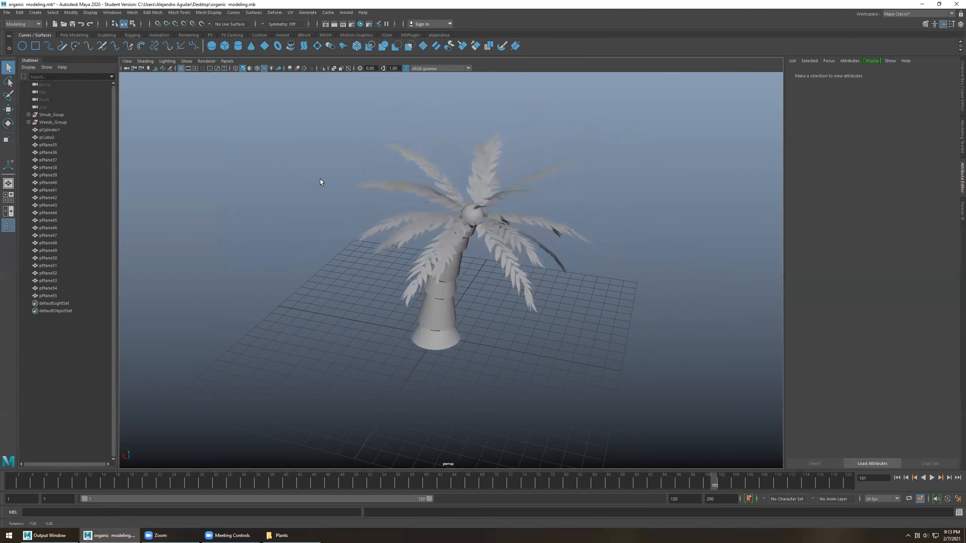
left_click(959, 103)
left_click_drag(764, 246, 571, 277, "alt")
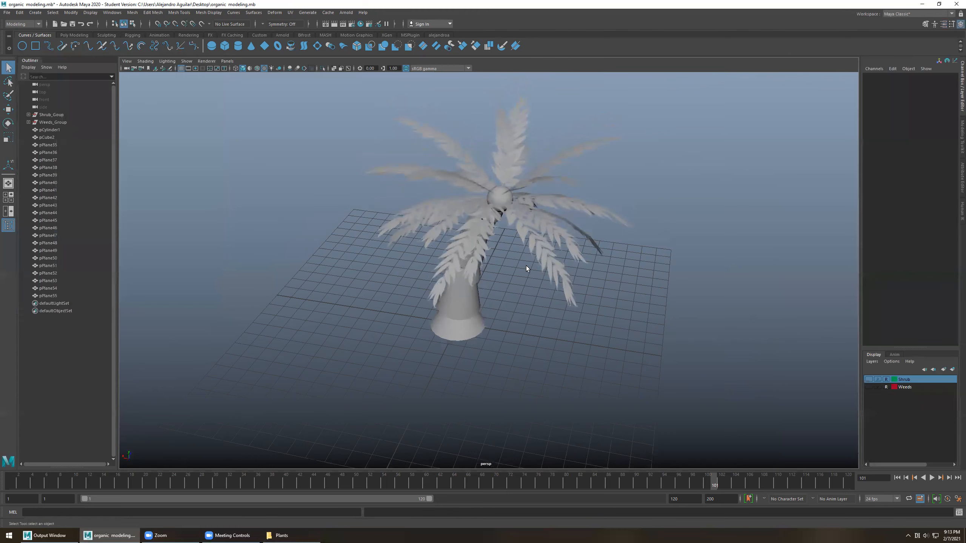
left_click(538, 257)
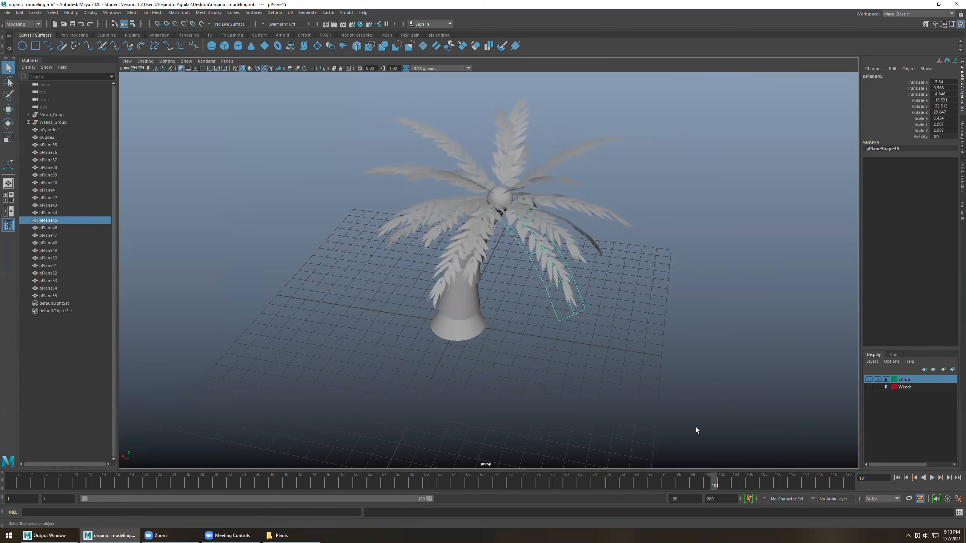
left_click_drag(696, 427, 381, 106)
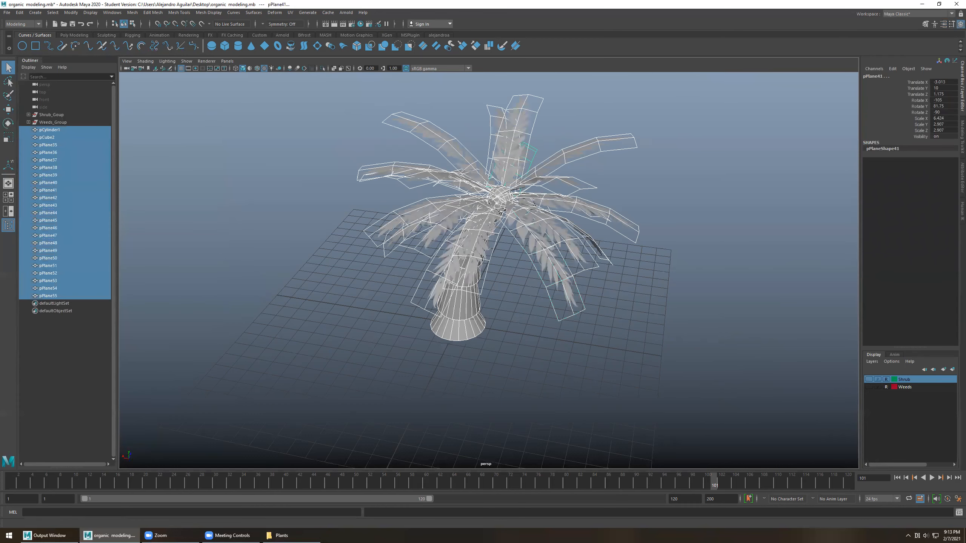
left_click(953, 370)
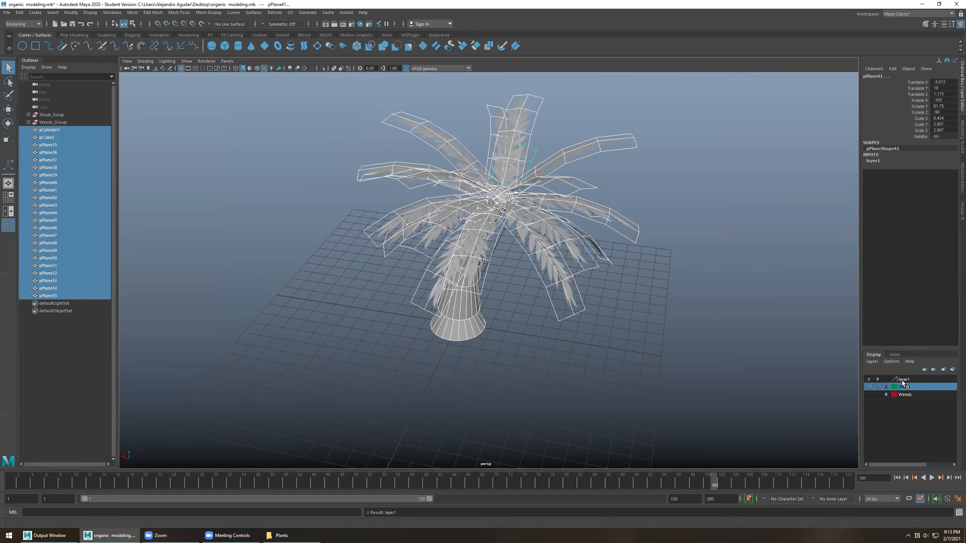
left_click(868, 378)
left_click(868, 379)
Name the new display layer PalmTree, give it a light blue colour and save the layer settings
double_click(903, 379)
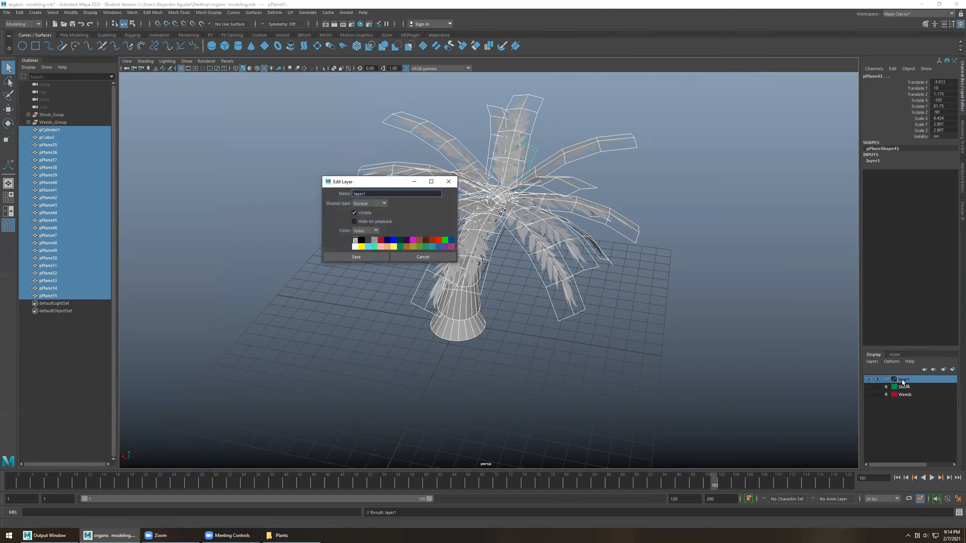
type("PalmTree")
key("Return")
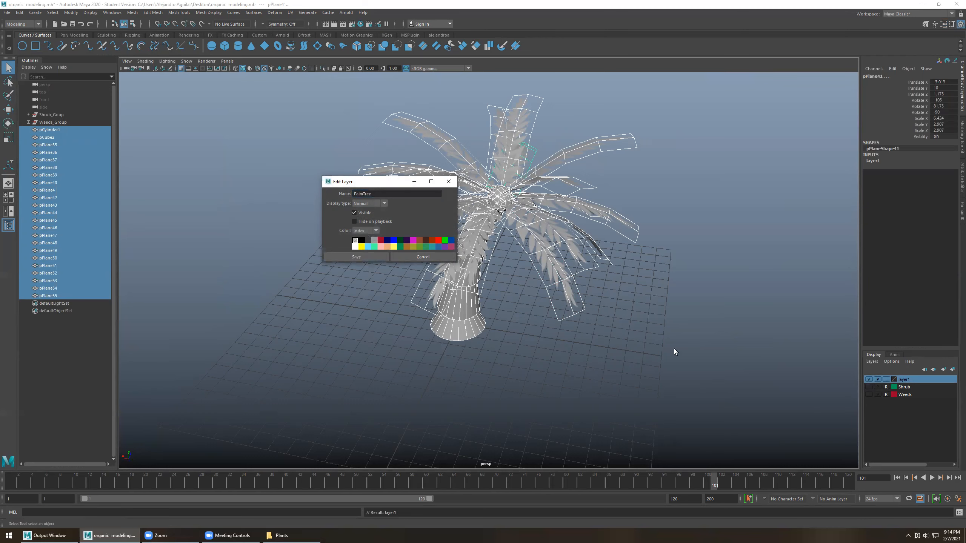
left_click(367, 247)
left_click(368, 258)
Group all the palm tree parts and rename the group Palm_Group
left_click(406, 387)
left_click_drag(386, 377, 663, 69)
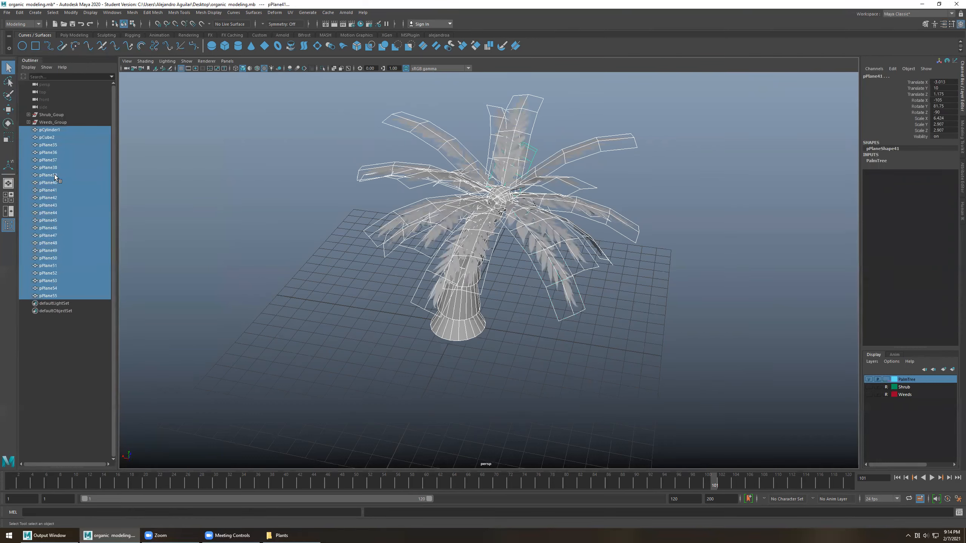
key("ctrl+g")
double_click(47, 130)
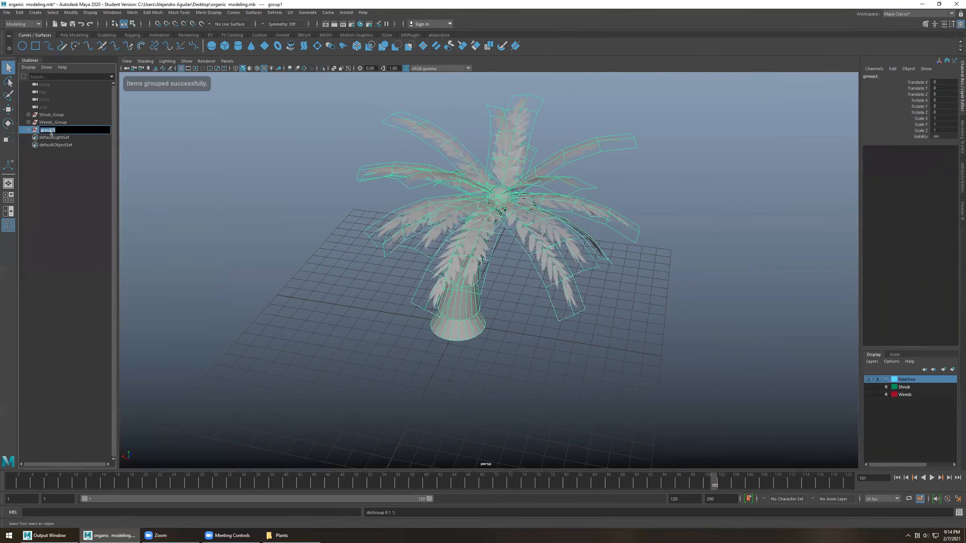
type("Palm")
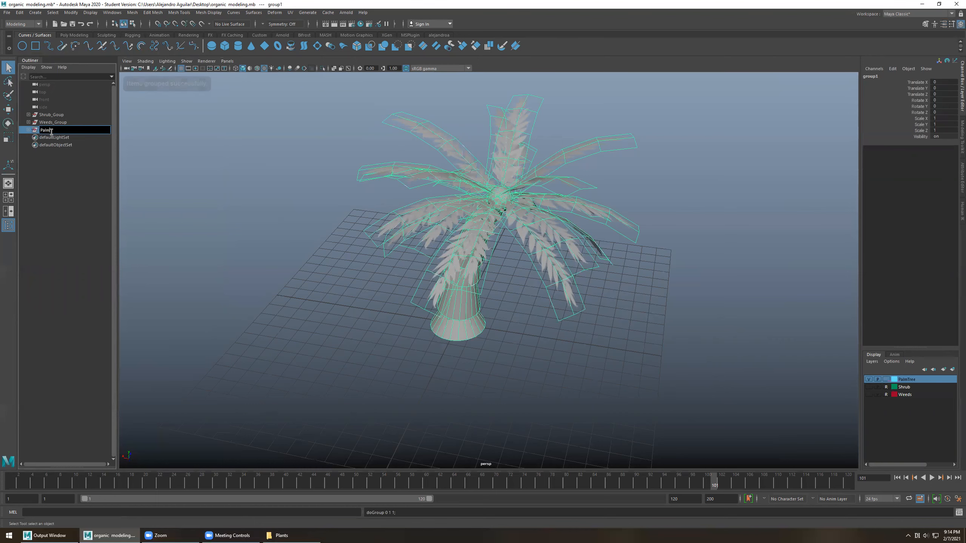
type("_Group")
key("Return")
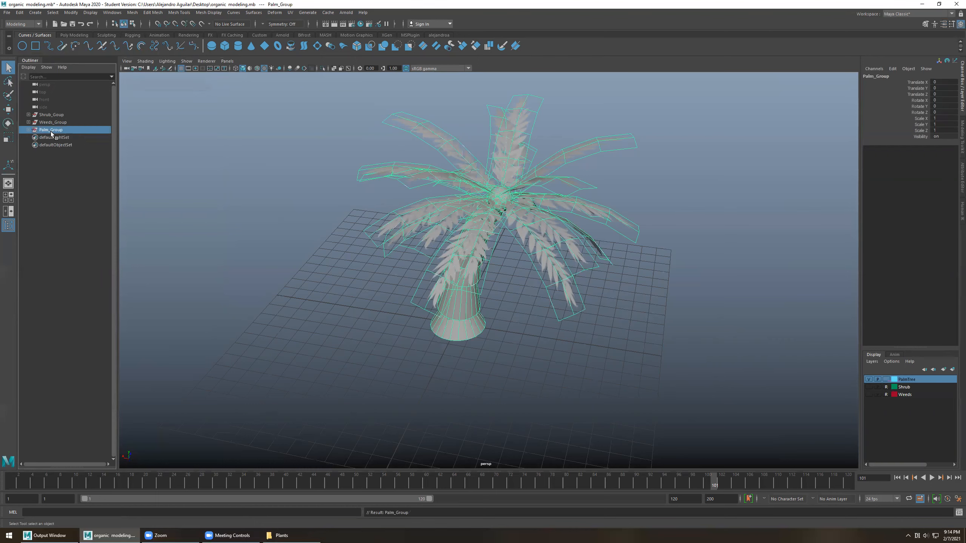
Show the Shrub and Weeds layers and set both to normal display so their objects are selectable
left_click(320, 344)
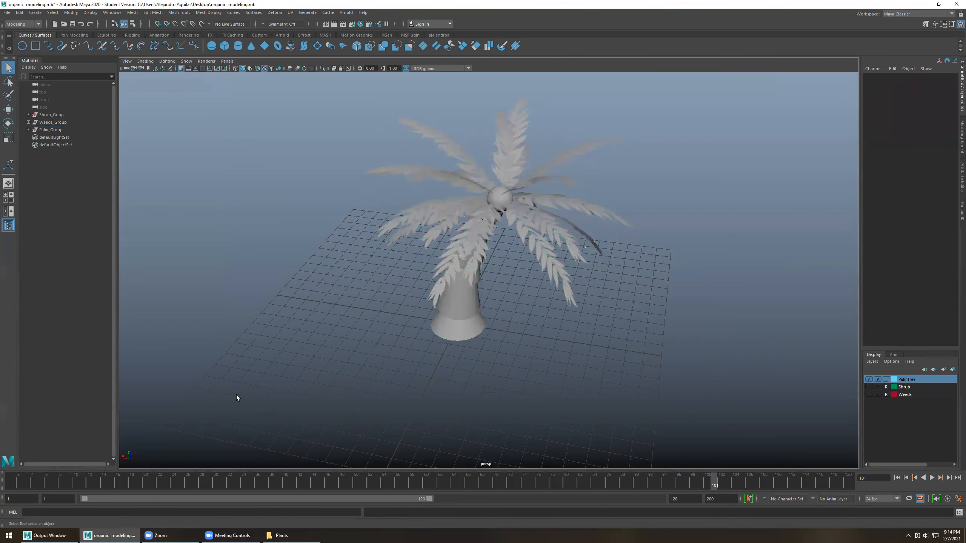
left_click(869, 387)
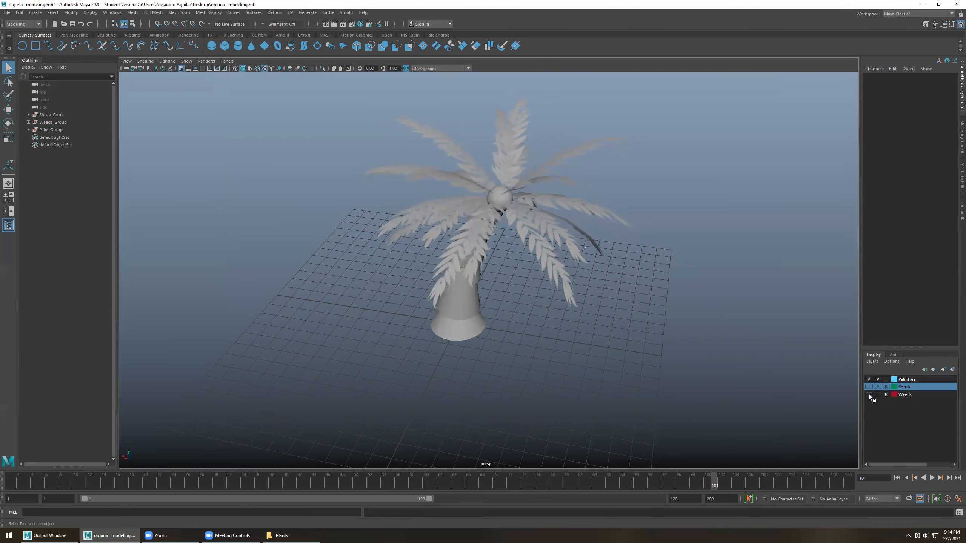
left_click(869, 387)
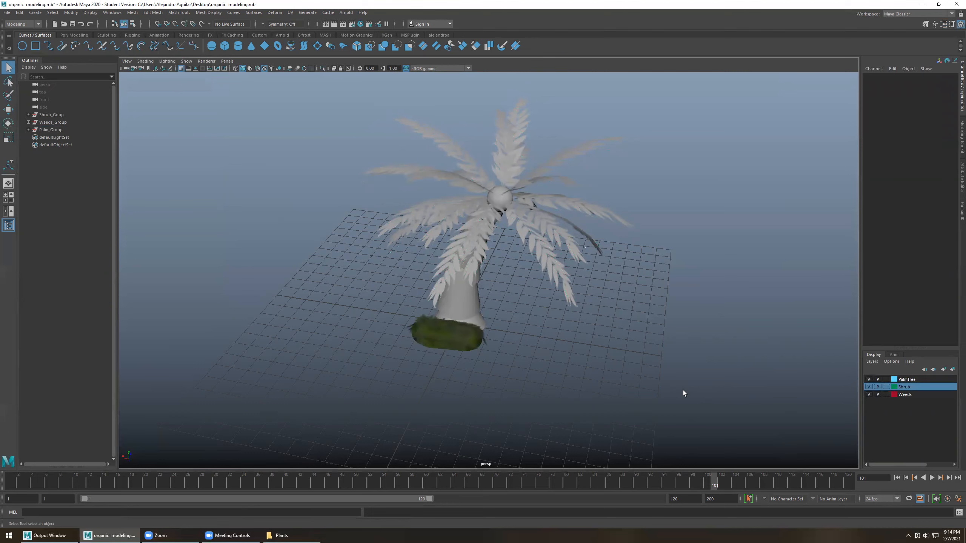
left_click(455, 342)
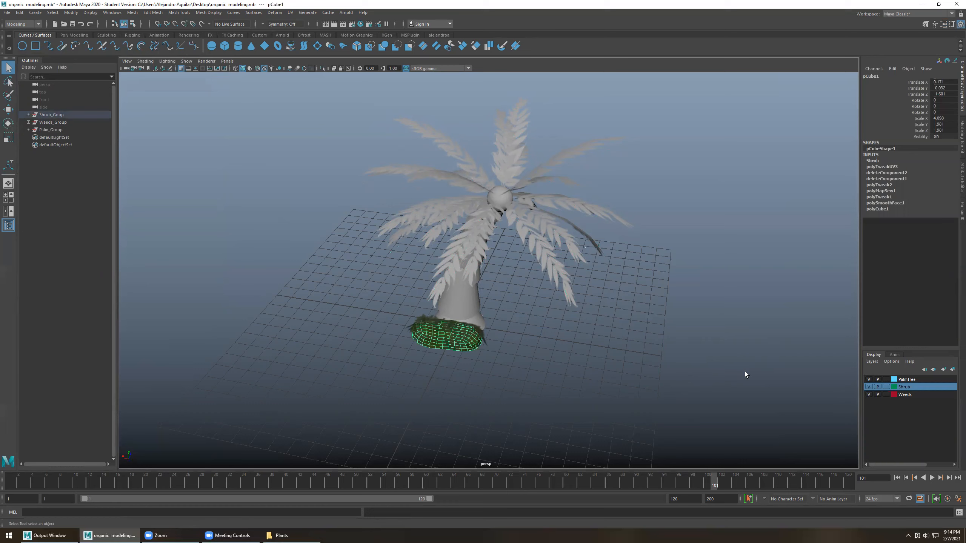
left_click(611, 373)
Rotate the shrub group and move it to the foot of the palm trunk
left_click(51, 131)
left_click(48, 123)
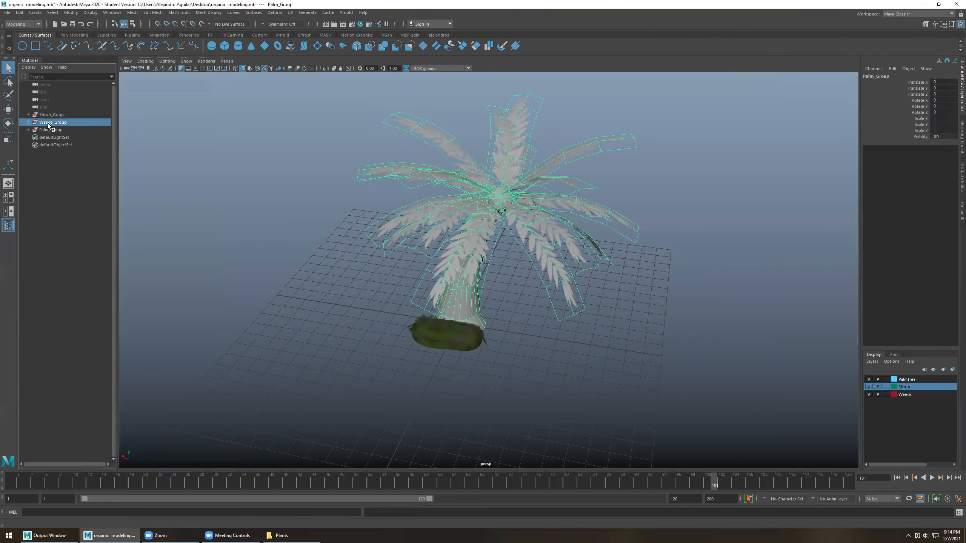
left_click(49, 114)
key("e")
left_click_drag(463, 338, 365, 325)
key("w")
left_click_drag(495, 338, 476, 359)
Duplicate the shrub group three times with a repeated offset to form a continuous hedge row at the trunk
key("ctrl+d")
key("shift+d")
key("shift+d")
left_click(419, 397)
left_click_drag(419, 397, 485, 338, "alt")
right_click_drag(485, 338, 512, 378, "alt")
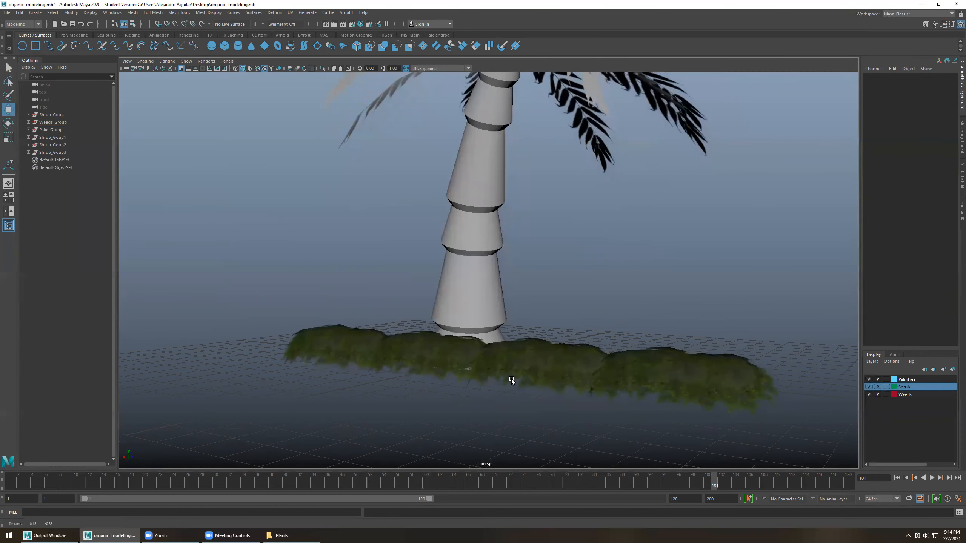
Scale the Palm_Group uniformly down to about 0.7 so the palm suits the hedge row
left_click(470, 310)
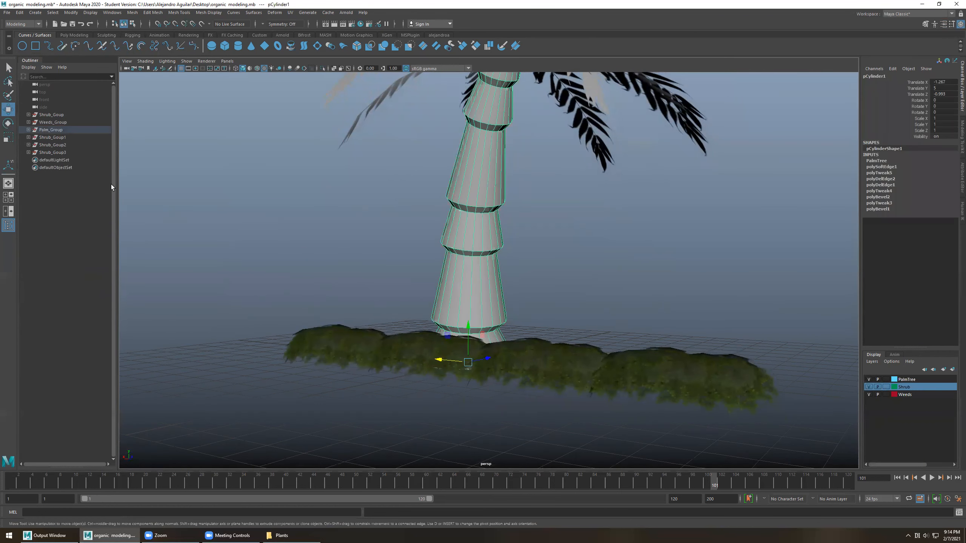
left_click(53, 130)
left_click_drag(473, 362, 521, 269, "alt")
left_click_drag(519, 310, 525, 298, "alt")
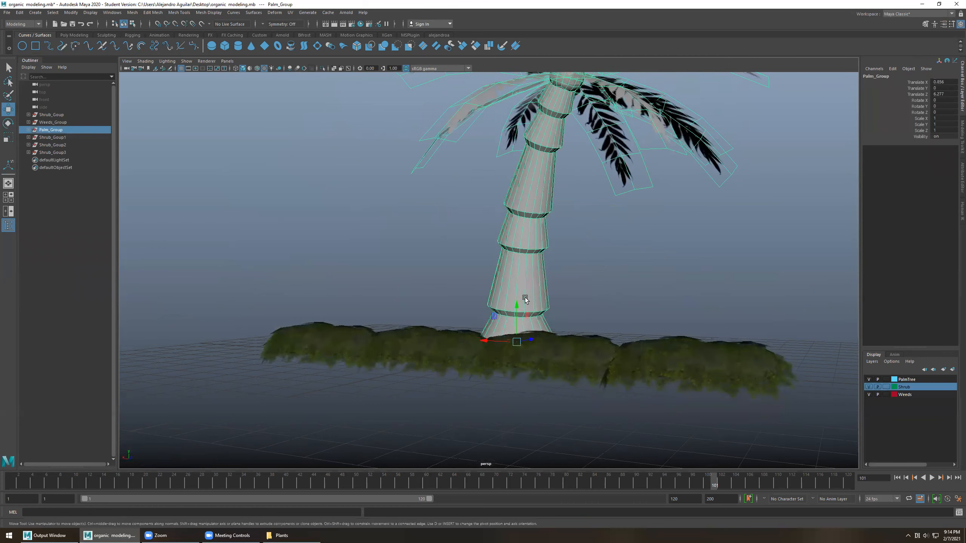
key("r")
left_click_drag(516, 342, 460, 294)
left_click(397, 286)
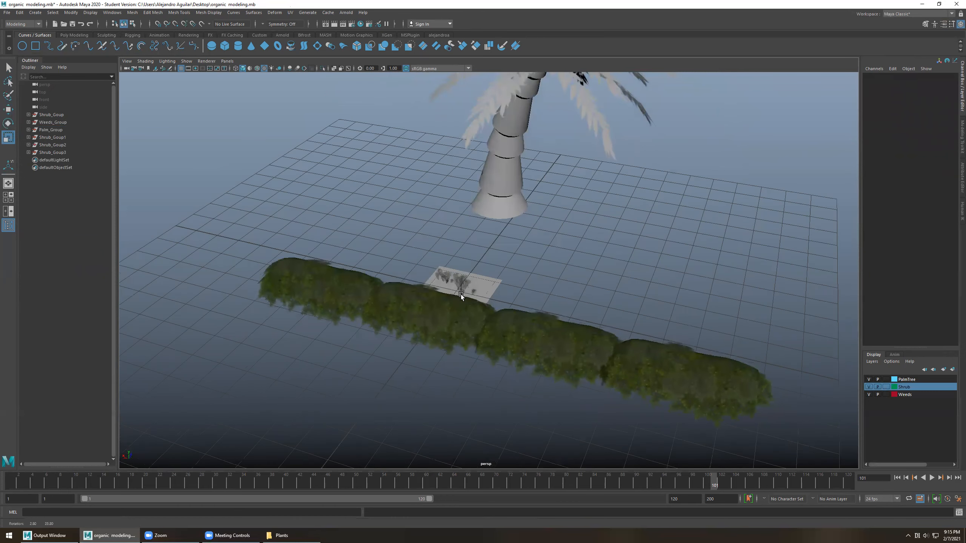
Scale the flat plane beneath the weeds uniformly to about 23.4 so it forms a large ground surface
left_click(461, 283)
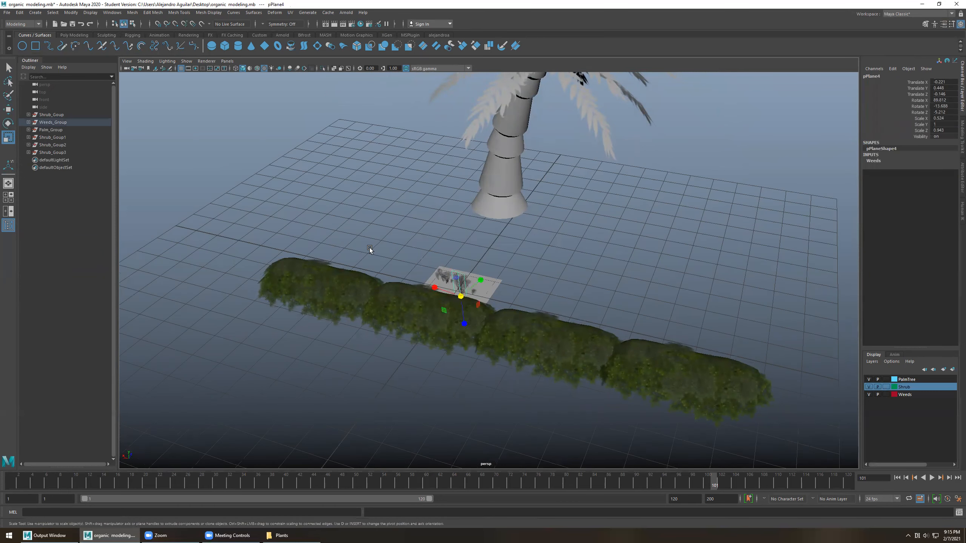
left_click(52, 123)
left_click_drag(489, 260, 504, 287)
left_click(496, 284)
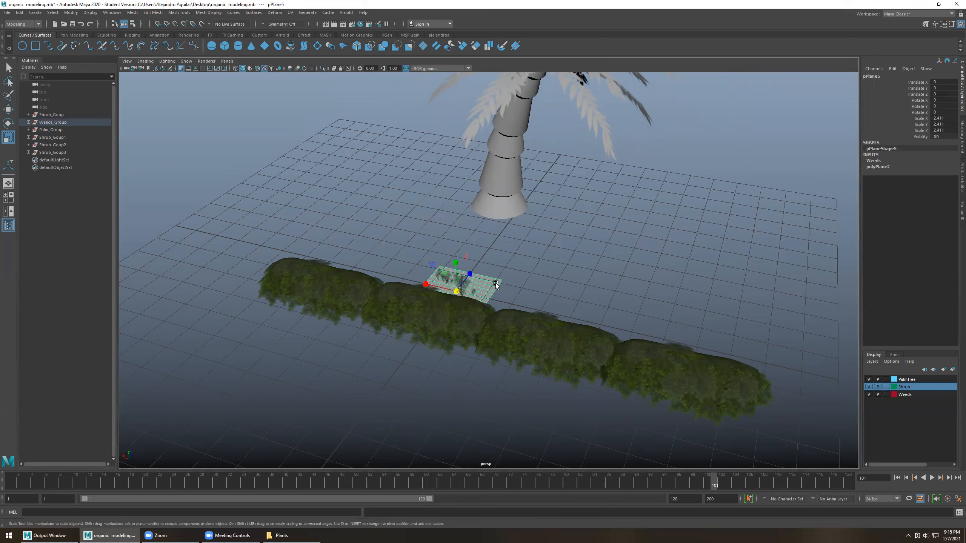
left_click_drag(453, 295, 890, 251)
left_click(722, 149)
mouse_move(536, 250)
left_mouse_down("alt")
mouse_move(542, 235)
mouse_move(529, 240)
left_mouse_up("alt")
Select only the weed planes, excluding the shrubs and ground plane, and move them beside the base of the palm trunk
left_click(76, 114)
left_click(77, 122)
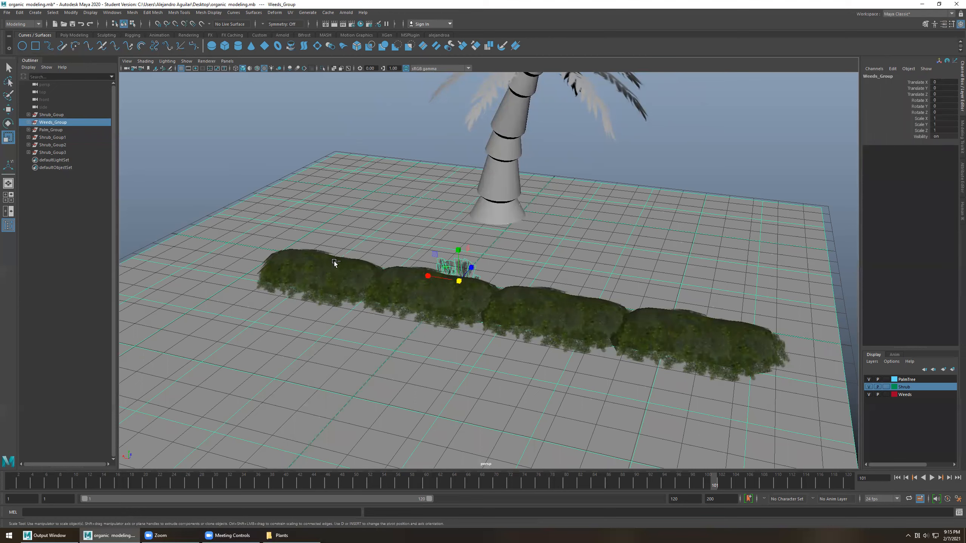
left_click_drag(434, 222, 433, 247, "alt")
left_click_drag(408, 227, 514, 328)
left_click_drag(377, 369, 578, 316, "ctrl")
key("w")
left_click_drag(438, 306, 468, 304)
left_click_drag(436, 286, 457, 204, "alt")
left_click(735, 132)
left_click_drag(735, 131, 552, 280, "alt")
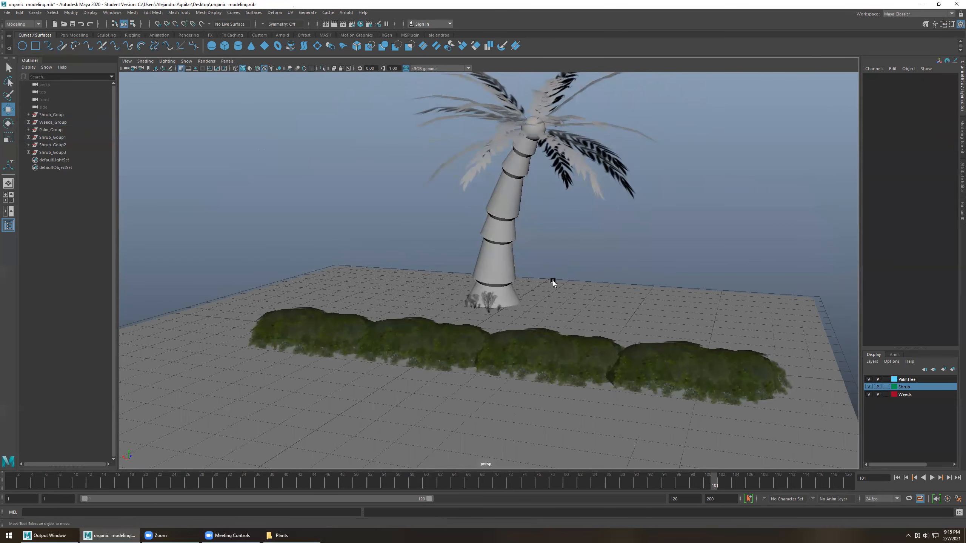
Hide the PalmTree and Shrub layers so that only the Weeds layer is displayed
middle_click_drag(509, 206, 512, 237, "alt")
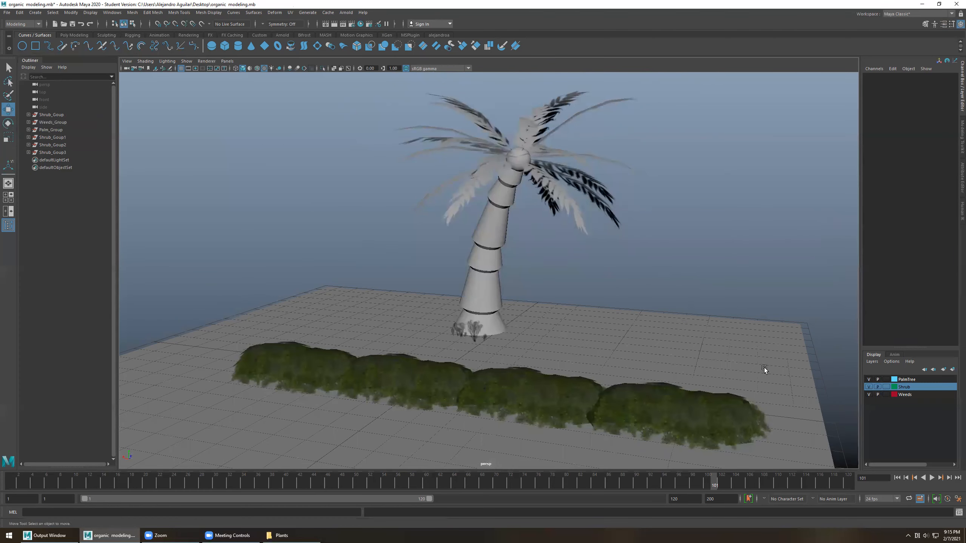
left_click(869, 394)
left_click(869, 379)
left_click(869, 386)
left_click(868, 387)
left_click(869, 386)
left_click(868, 395)
Examine the weed clusters up close from several angles
middle_click_drag(504, 332, 505, 267, "alt")
scroll(494, 269, "up", 10)
left_click_drag(452, 275, 651, 284, "alt")
middle_click_drag(501, 285, 518, 291, "alt")
left_click_drag(518, 291, 512, 287, "alt")
scroll(441, 286, "up", 4)
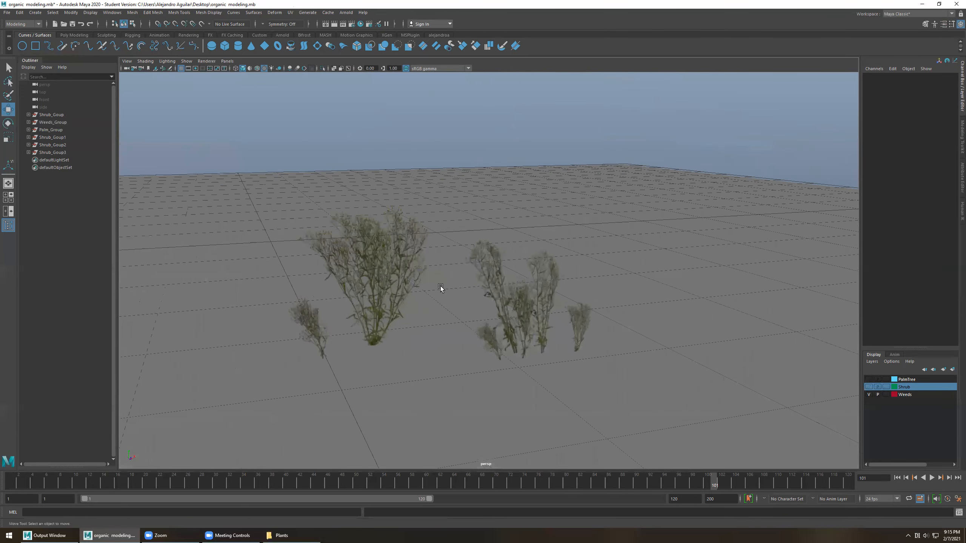
mouse_move(439, 290)
left_mouse_down("alt")
mouse_move(454, 294)
mouse_move(444, 287)
left_mouse_up("alt")
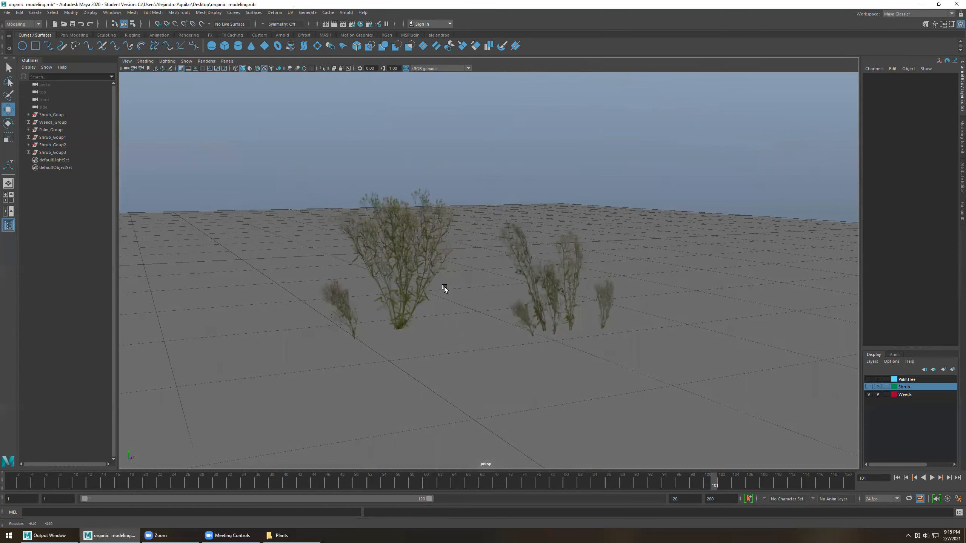
scroll(443, 288, "up", 3)
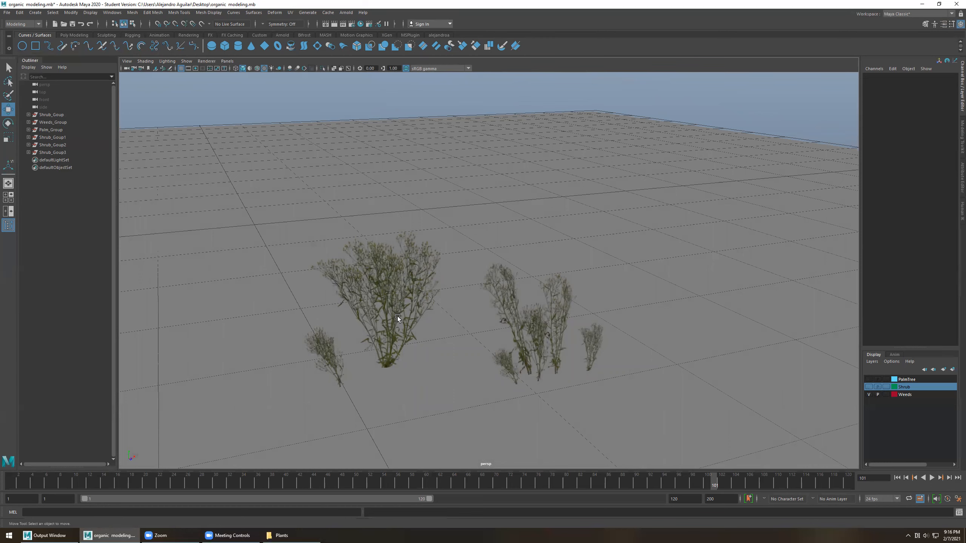
Turn on the wireframe-on-shaded display and delete the large ground plane under the weeds
left_click(256, 68)
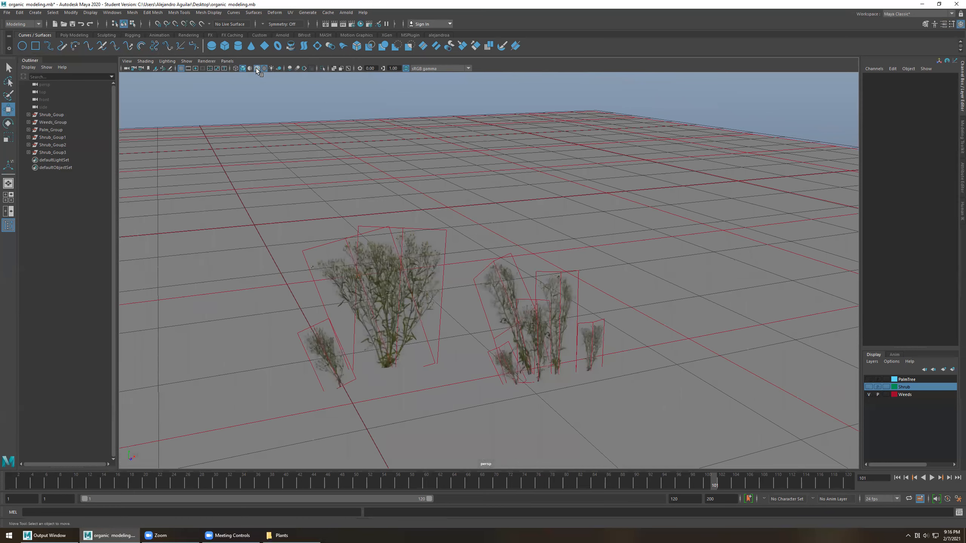
left_click(366, 169)
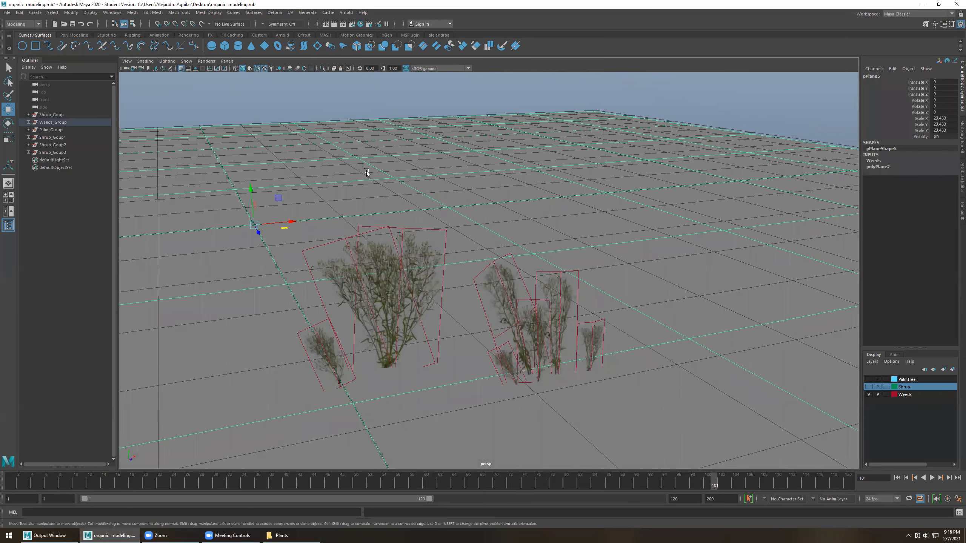
key("Delete")
left_click_drag(392, 213, 364, 173, "alt")
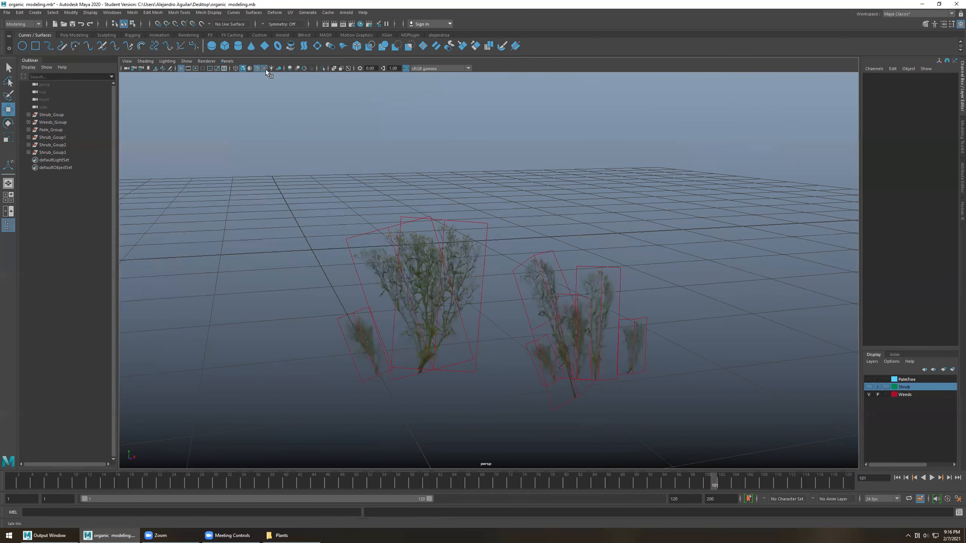
Hide the viewport grid while keeping the wireframe overlay on the weeds
left_click(255, 68)
left_click(256, 68)
left_click(181, 68)
left_click_drag(327, 142, 385, 157, "alt")
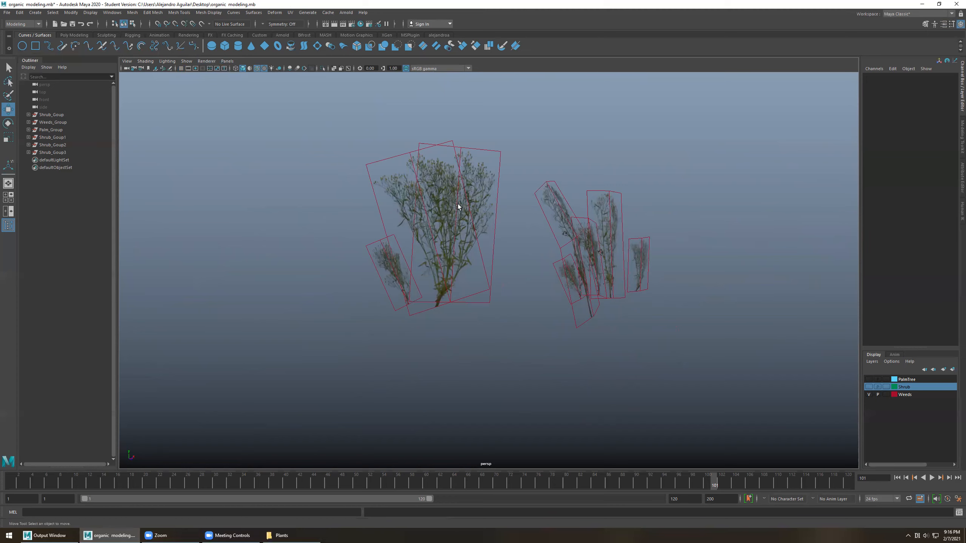
Inspect how the weed planes overlap from different sides, comparing them with and without the wireframe overlay
left_click_drag(433, 197, 377, 196, "alt")
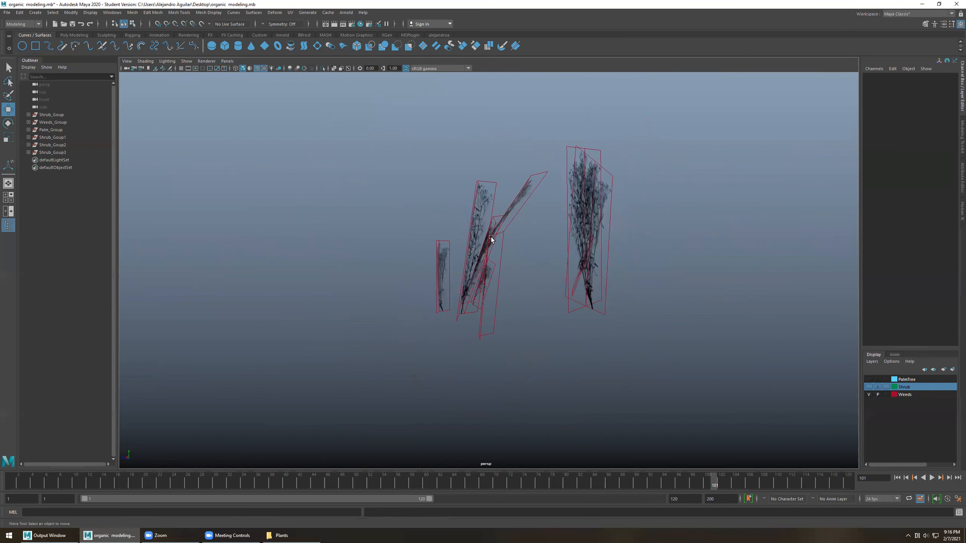
left_click_drag(509, 200, 486, 182, "alt")
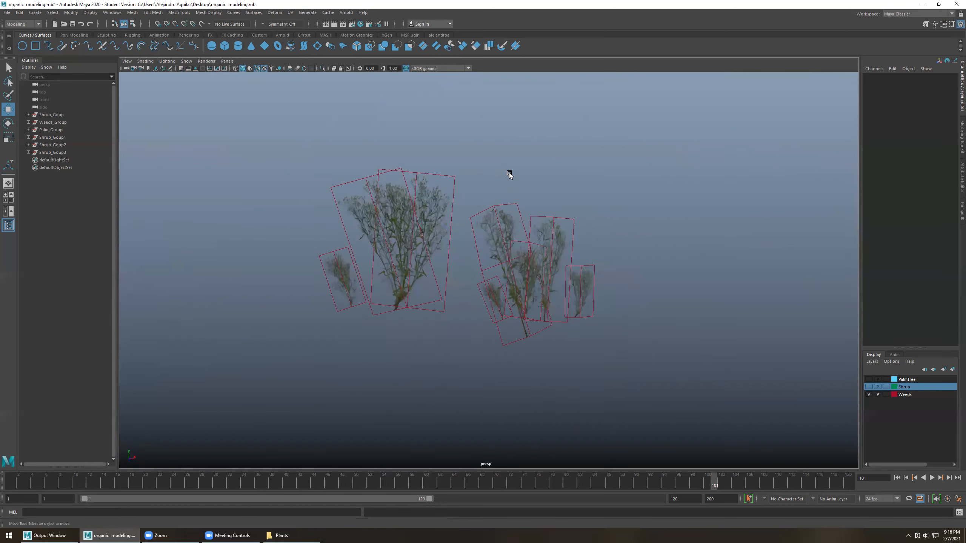
left_click(256, 69)
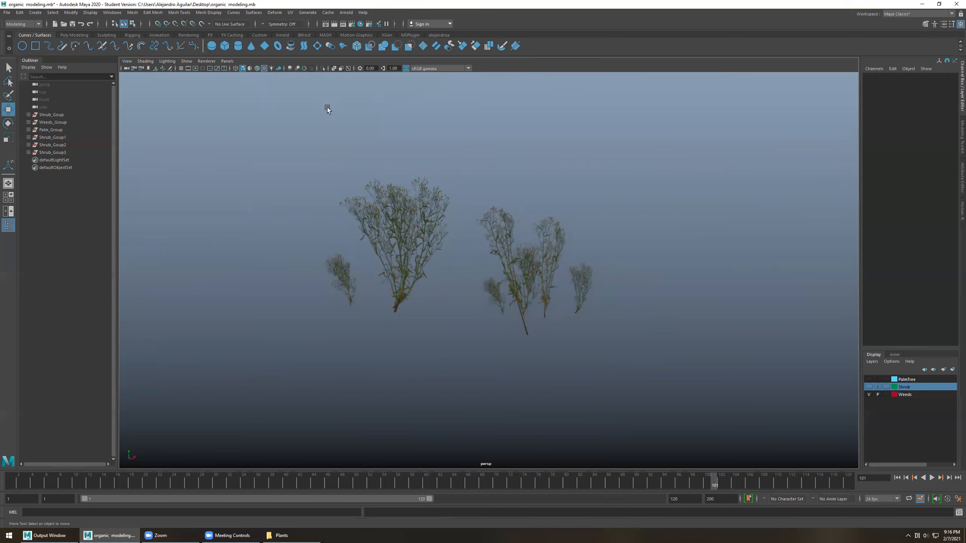
left_click_drag(327, 107, 335, 161, "alt")
middle_click_drag(369, 198, 368, 145, "alt")
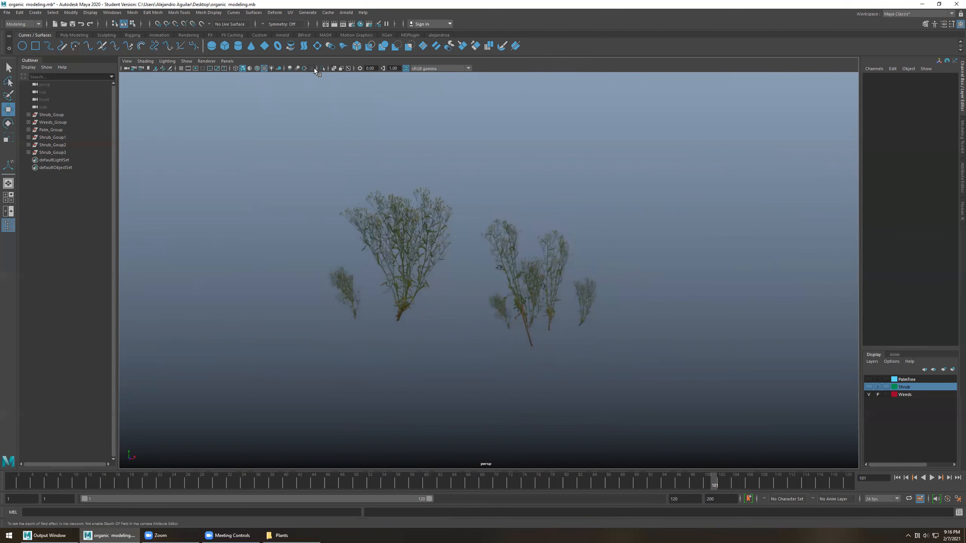
left_click(257, 68)
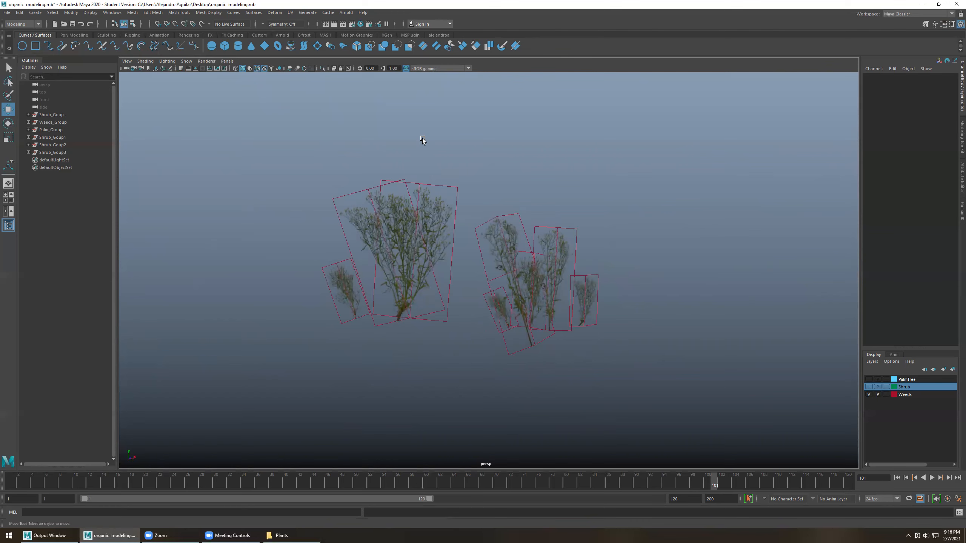
Hide the Weeds layer and show the Shrub layer, bringing the hedge row into view
left_click(868, 395)
left_click(868, 388)
left_click_drag(629, 297, 589, 245, "alt")
right_click_drag(589, 245, 529, 185, "alt")
left_click_drag(530, 185, 535, 182, "alt")
left_click_drag(425, 343, 749, 125)
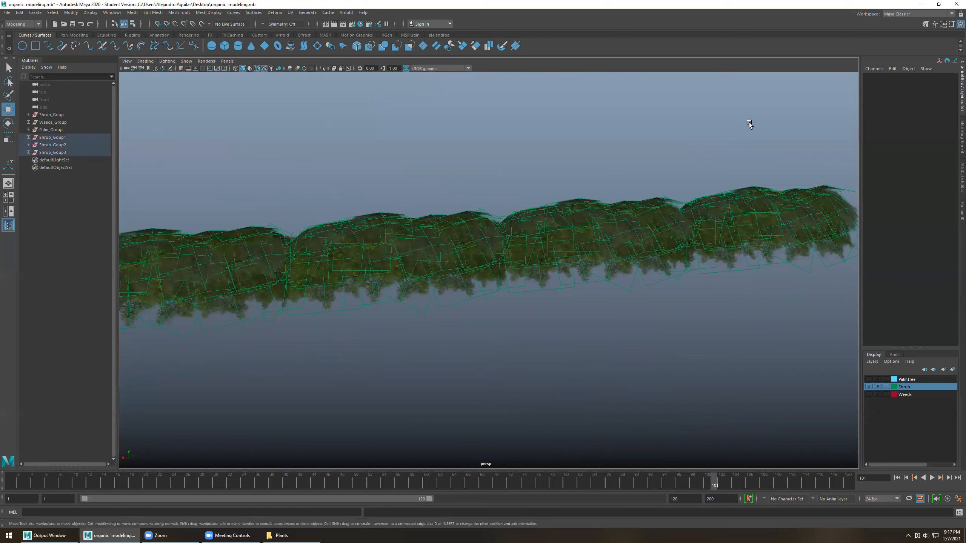
key("Delete")
key("ctrl+z")
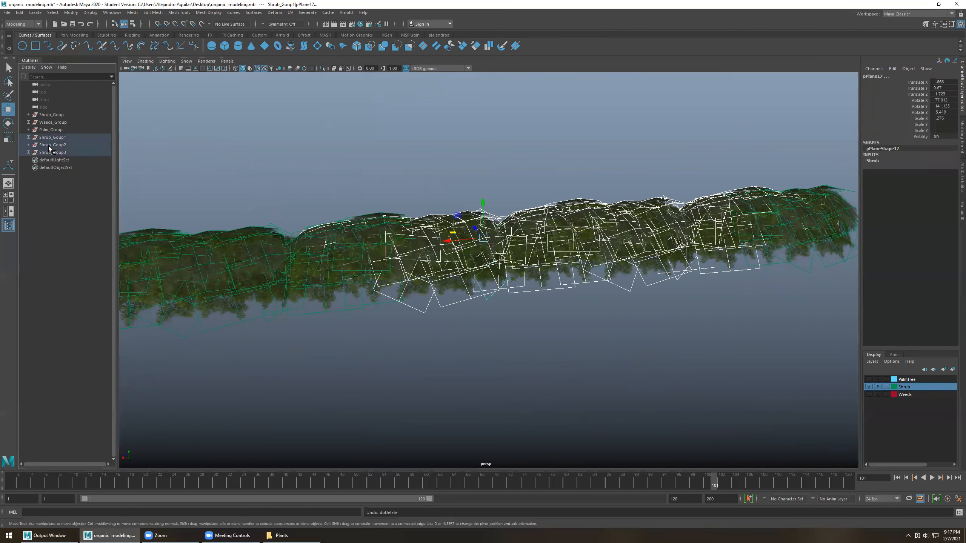
Delete the three duplicated shrub groups, Shrub_Goup1 to Shrub_Goup3, leaving only the original group
left_click(52, 136)
left_click(52, 152, "shift")
key("Delete")
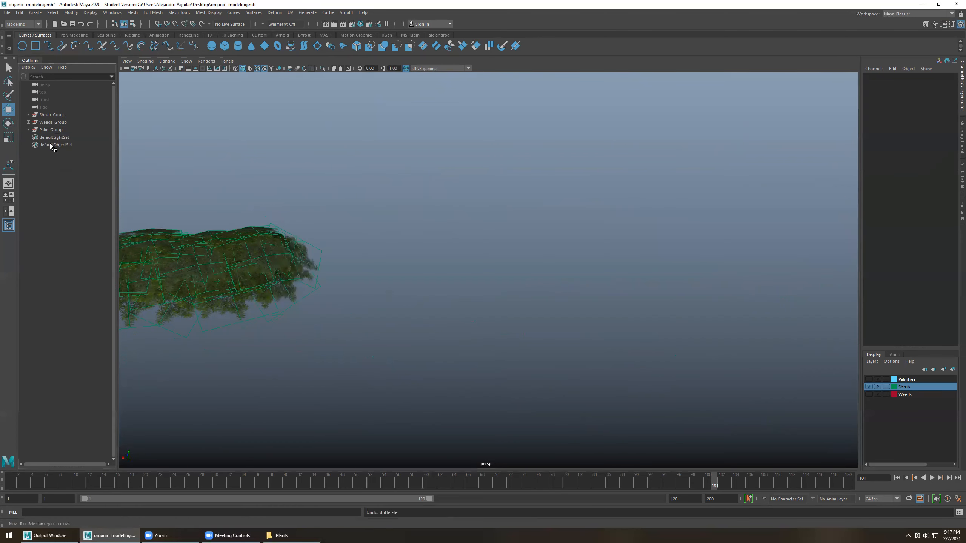
Frame the remaining shrub group and examine it from several angles with and without the wireframe overlay
left_click(50, 114)
key("f")
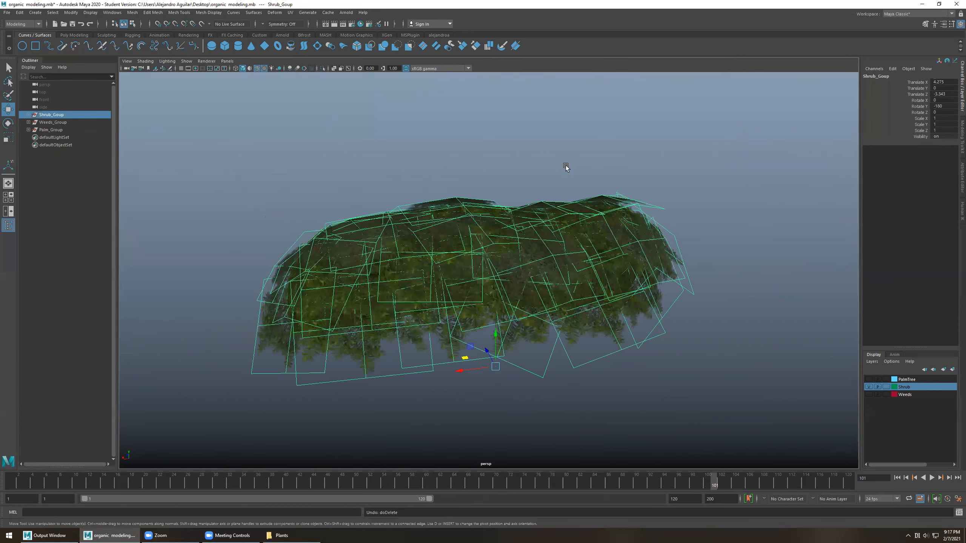
left_click(448, 139)
left_click(257, 69)
mouse_move(394, 140)
left_mouse_down("alt")
mouse_move(412, 145)
mouse_move(366, 161)
mouse_move(302, 141)
mouse_move(244, 145)
mouse_move(210, 164)
mouse_move(224, 140)
mouse_move(264, 167)
mouse_move(345, 144)
mouse_move(362, 164)
mouse_move(342, 144)
mouse_move(397, 140)
mouse_move(409, 183)
mouse_move(406, 126)
mouse_move(401, 147)
mouse_move(427, 166)
mouse_move(425, 152)
mouse_move(428, 168)
mouse_move(443, 171)
mouse_move(442, 153)
mouse_move(437, 250)
left_mouse_up("alt")
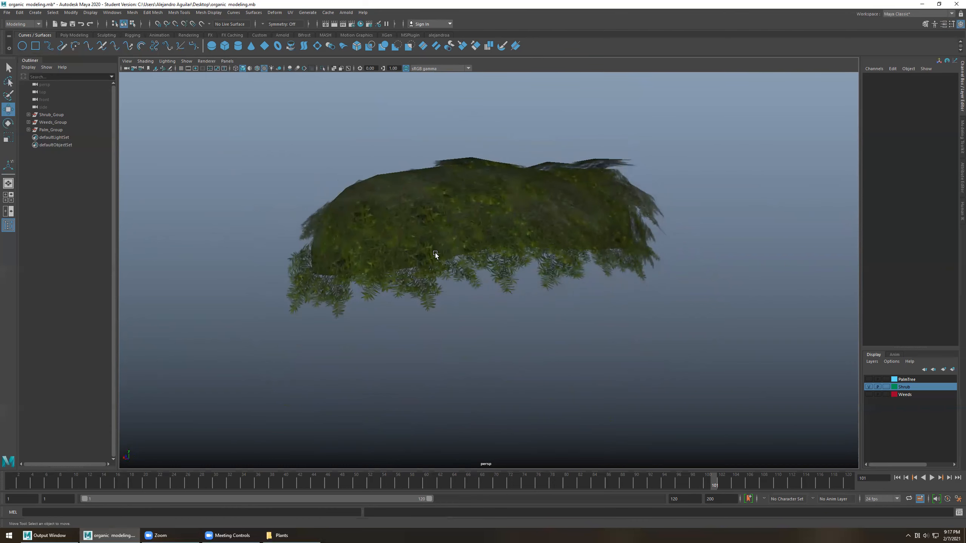
left_click_drag(467, 167, 436, 164, "alt")
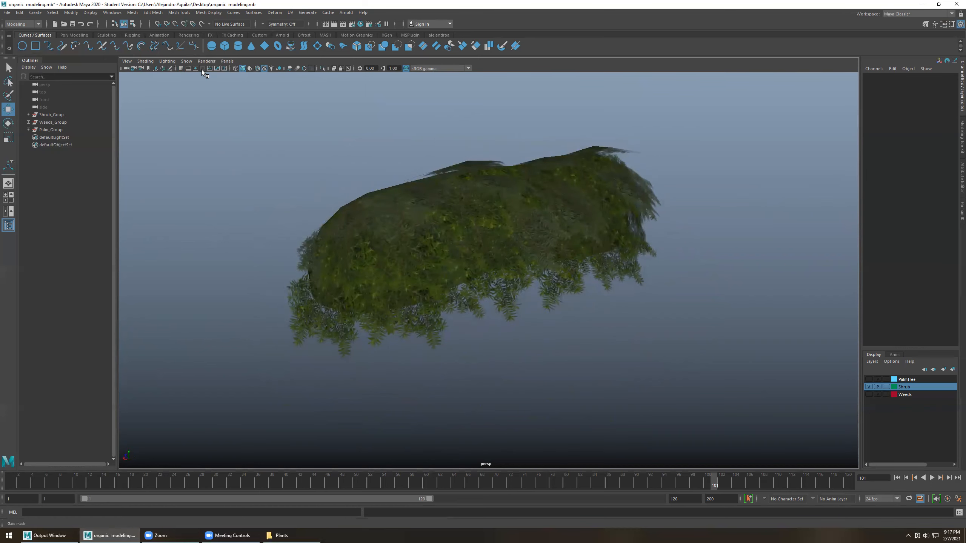
left_click(257, 68)
mouse_move(414, 144)
left_mouse_down("alt")
mouse_move(408, 126)
mouse_move(401, 140)
mouse_move(426, 127)
mouse_move(459, 146)
mouse_move(442, 165)
mouse_move(459, 146)
mouse_move(452, 131)
mouse_move(456, 153)
left_mouse_up("alt")
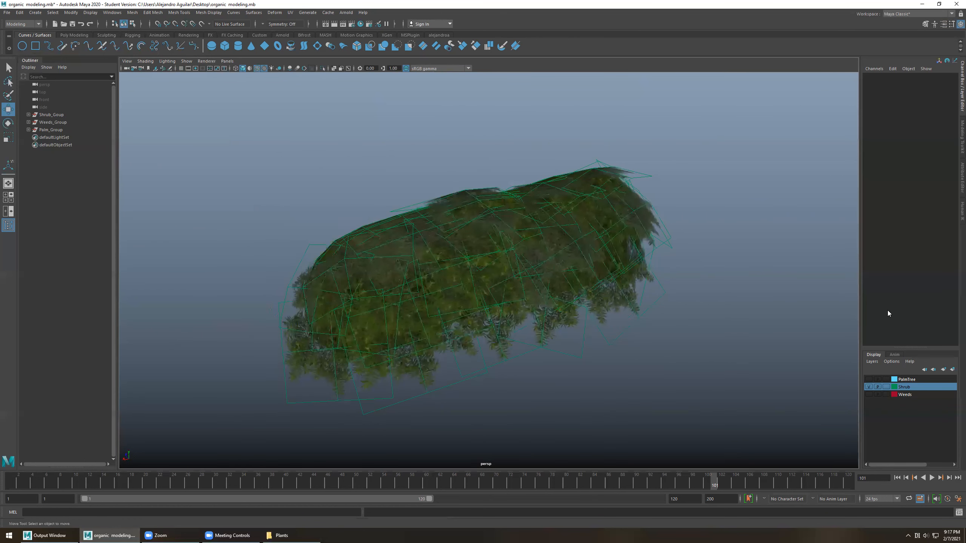
Hide the Shrub layer, show the PalmTree layer and frame the Palm_Group in the viewport
left_click(869, 387)
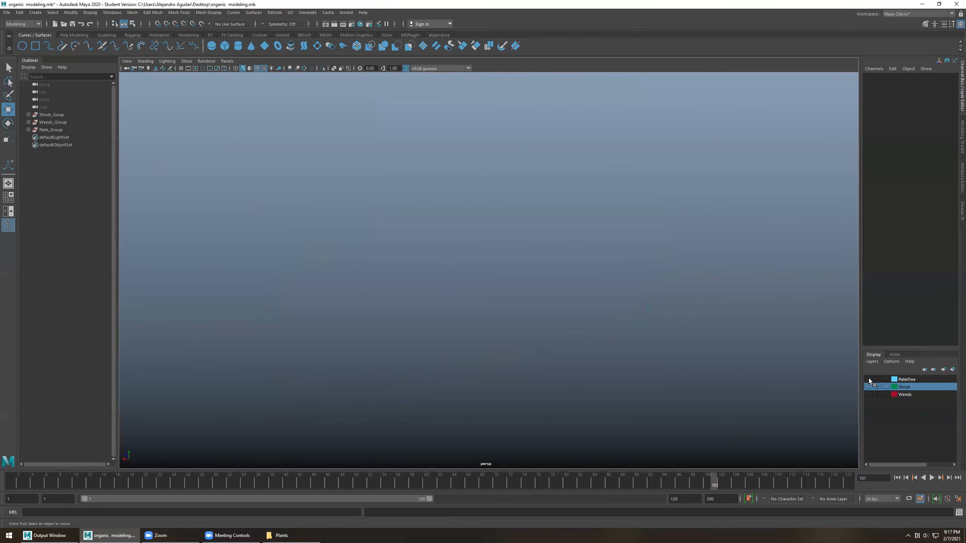
left_click(869, 379)
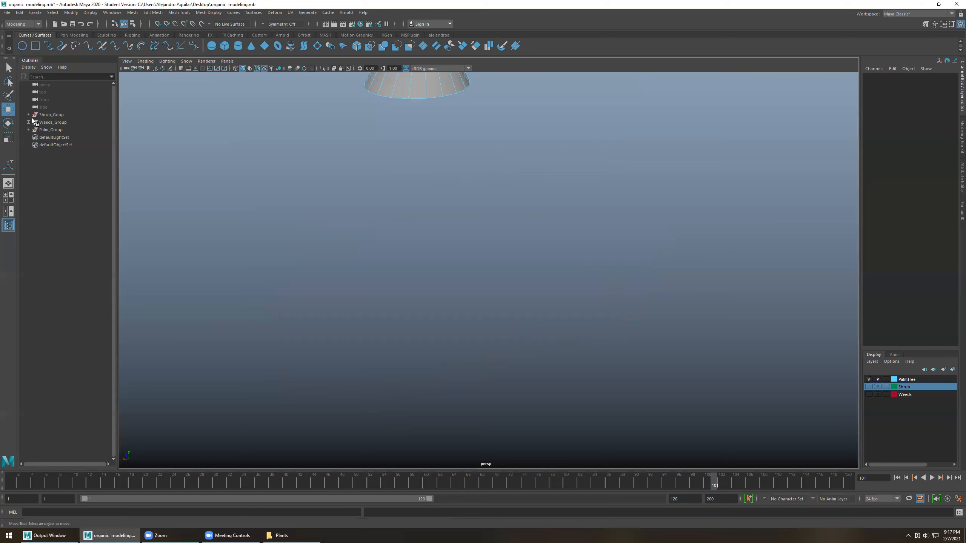
left_click(48, 129)
key("f")
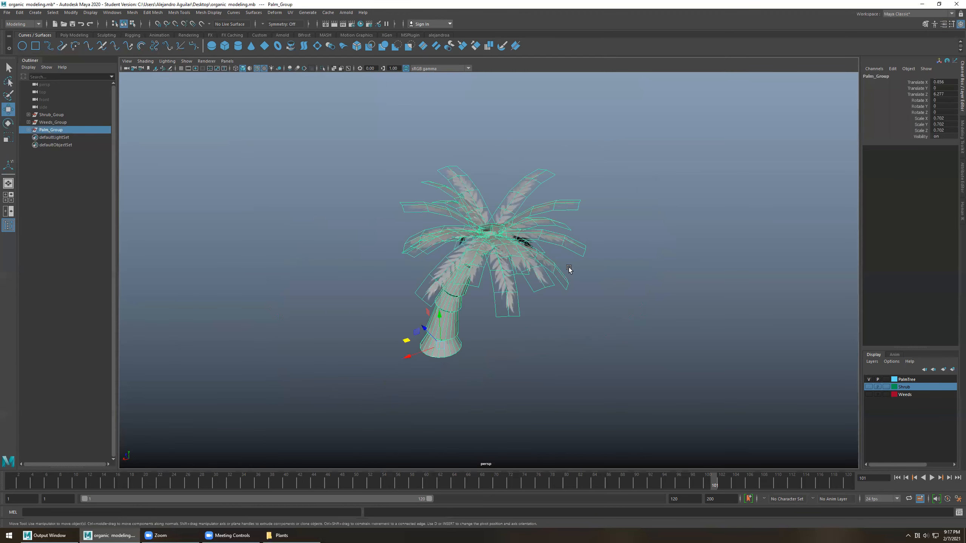
Examine the palm tree's trunk and fronds from several sides, with the wireframe overlay turned off
left_click(505, 328)
left_click_drag(504, 326, 527, 318, "alt")
right_click_drag(416, 193, 478, 277, "alt")
left_click_drag(478, 278, 461, 270, "alt")
middle_click_drag(463, 248, 465, 221, "alt")
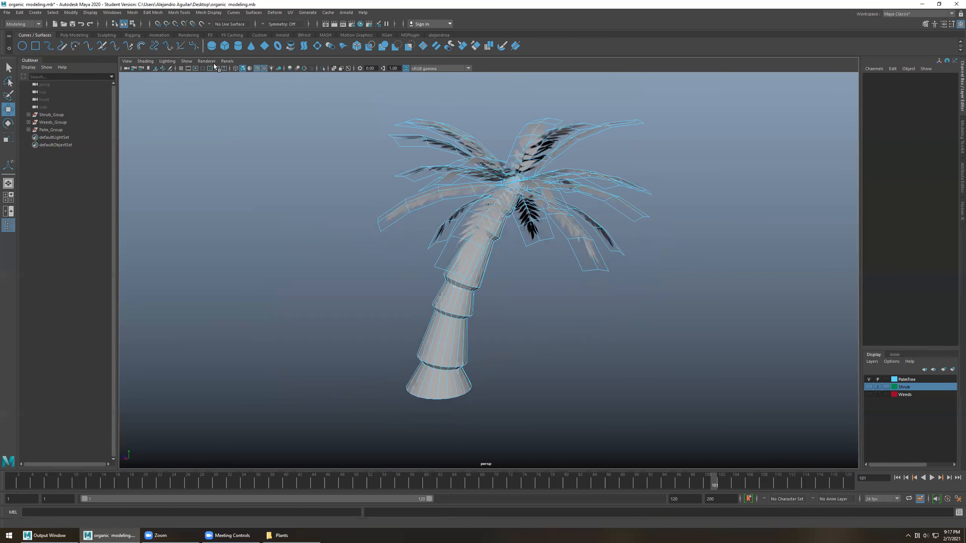
left_click(256, 67)
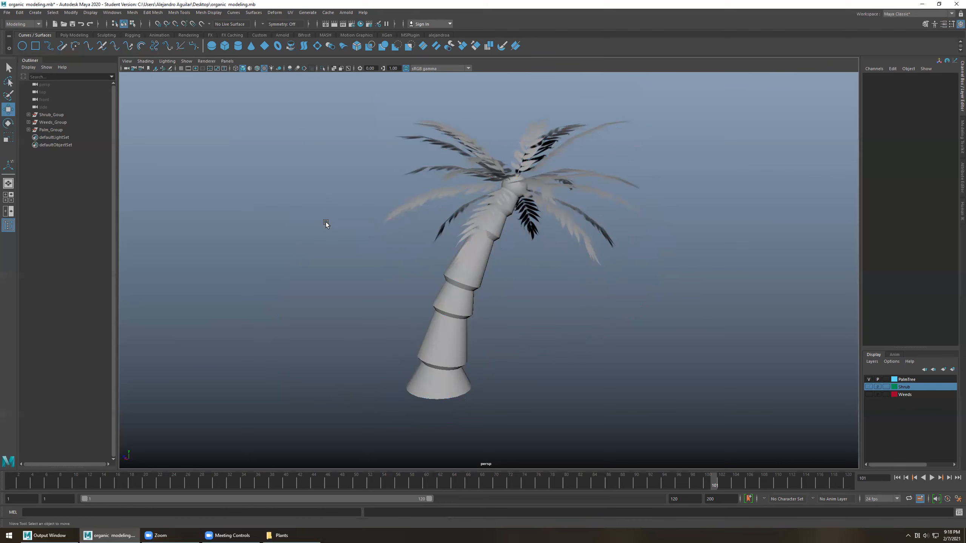
left_click_drag(326, 221, 301, 224, "alt")
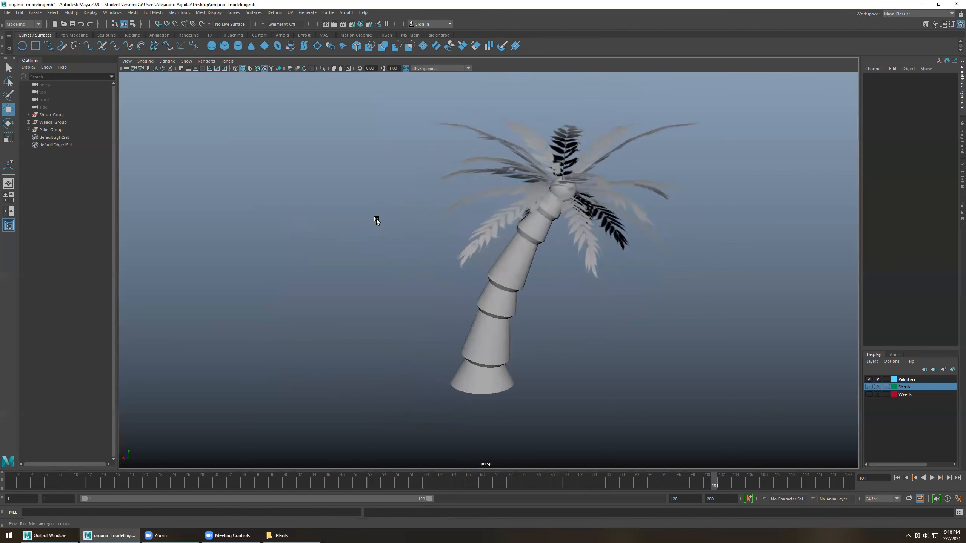
left_click_drag(431, 255, 447, 325, "alt")
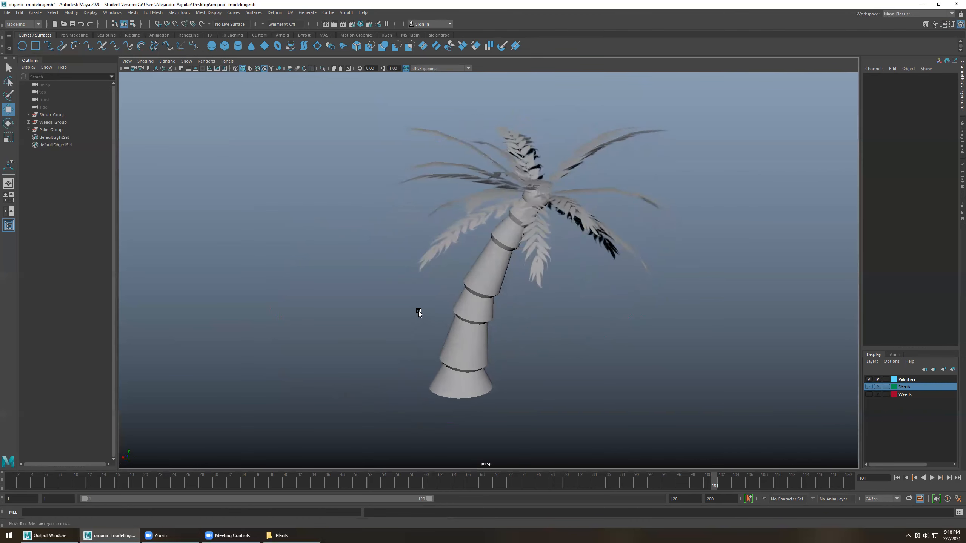
mouse_move(418, 312)
left_mouse_down("alt")
mouse_move(433, 309)
mouse_move(416, 317)
mouse_move(430, 298)
mouse_move(414, 295)
left_mouse_up("alt")
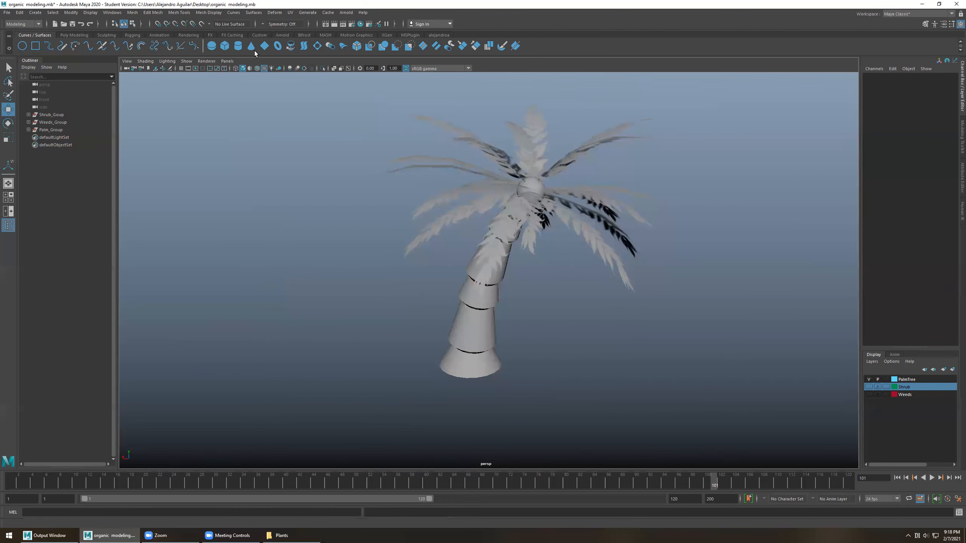
Examine the palm tree's trunk and fronds from several angles with the wireframe overlay turned on, and hide the PalmTree layer
left_click(258, 70)
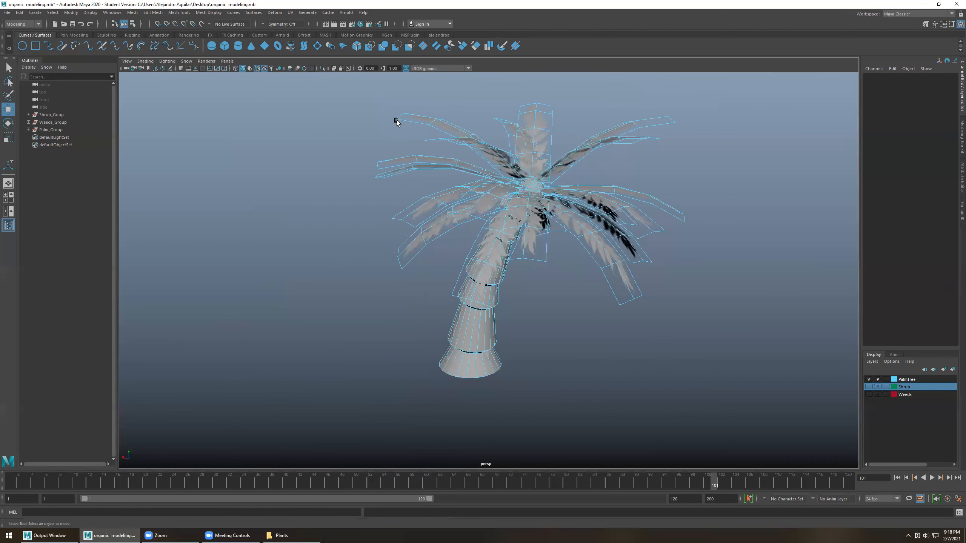
left_click_drag(396, 123, 393, 132, "alt")
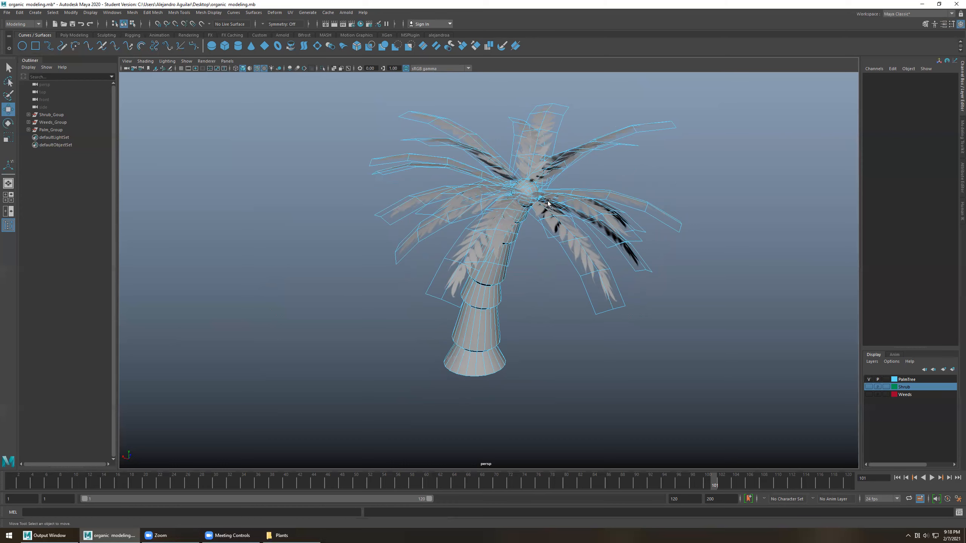
left_click_drag(597, 267, 602, 263, "alt")
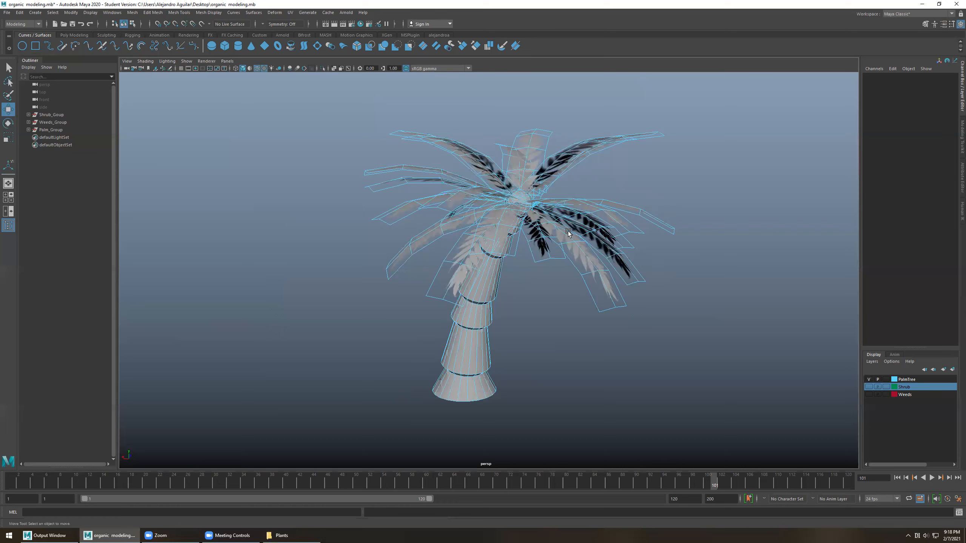
left_click_drag(517, 217, 519, 224, "alt")
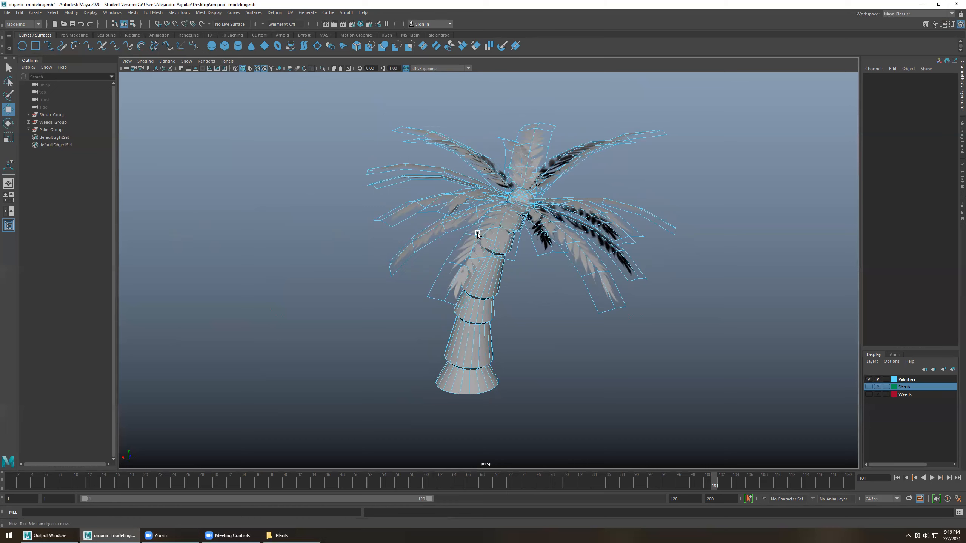
left_click_drag(540, 251, 531, 255, "alt")
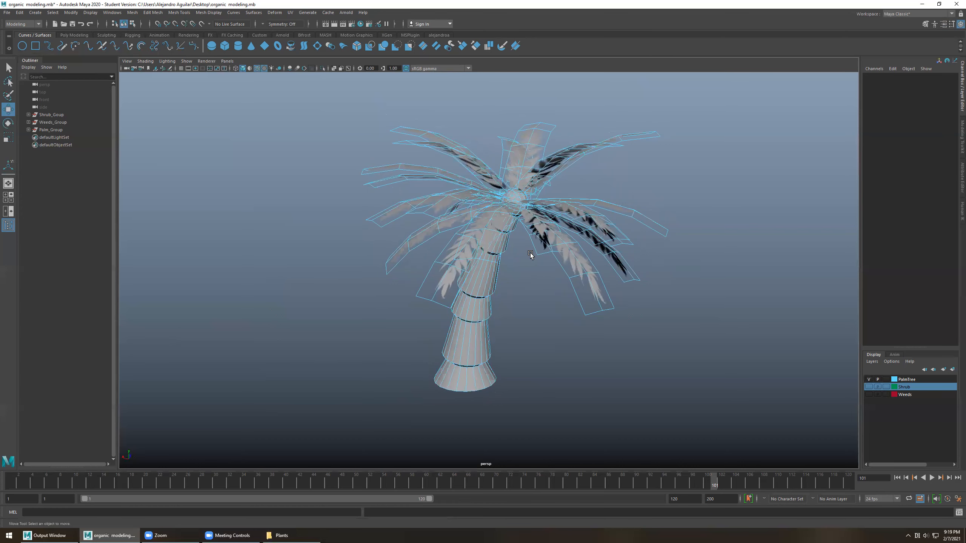
left_click(868, 379)
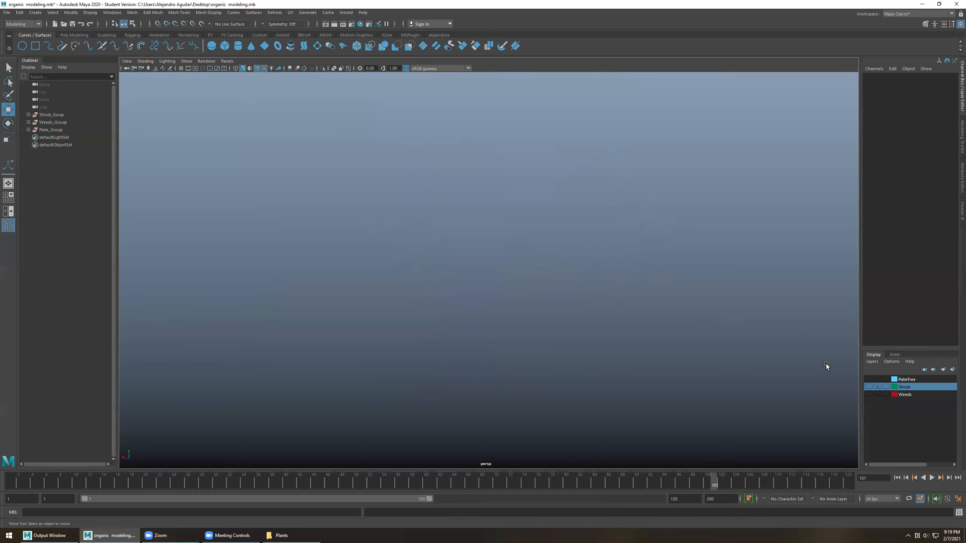